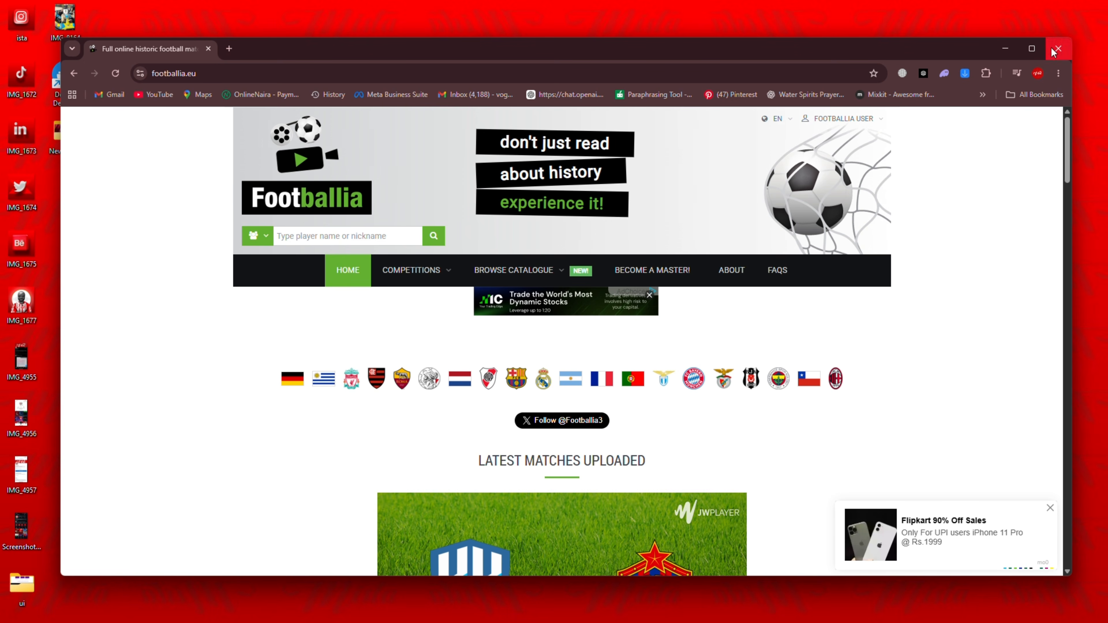
# Maximize the browser window and look over the latest uploaded matches on the Footballia home page
pyautogui.click(1033, 48)
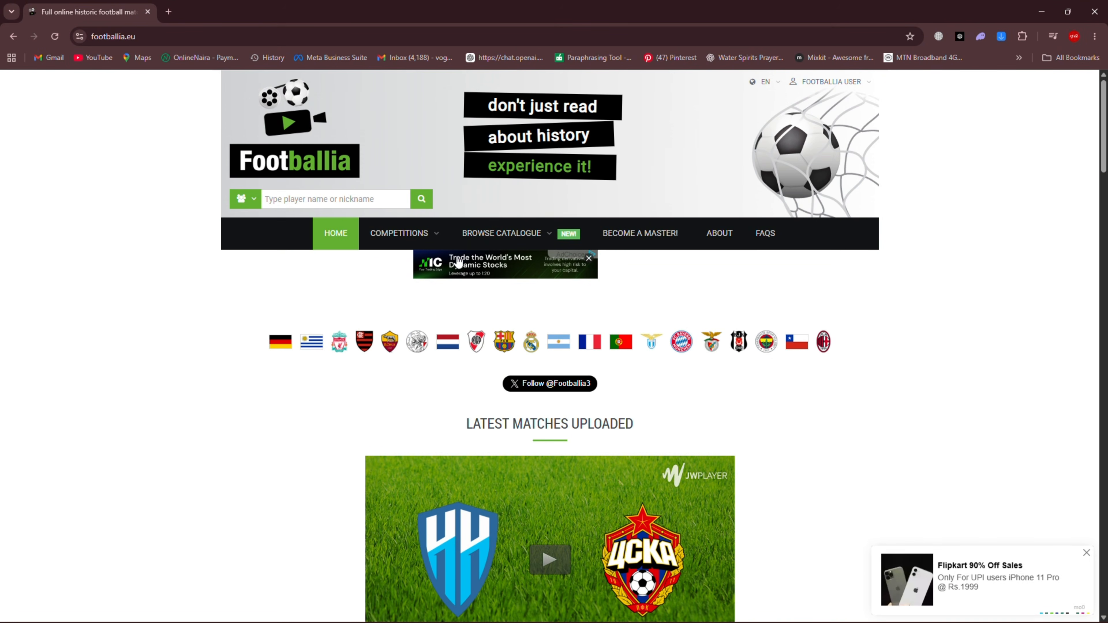
pyautogui.scroll(-3, 524, 318)
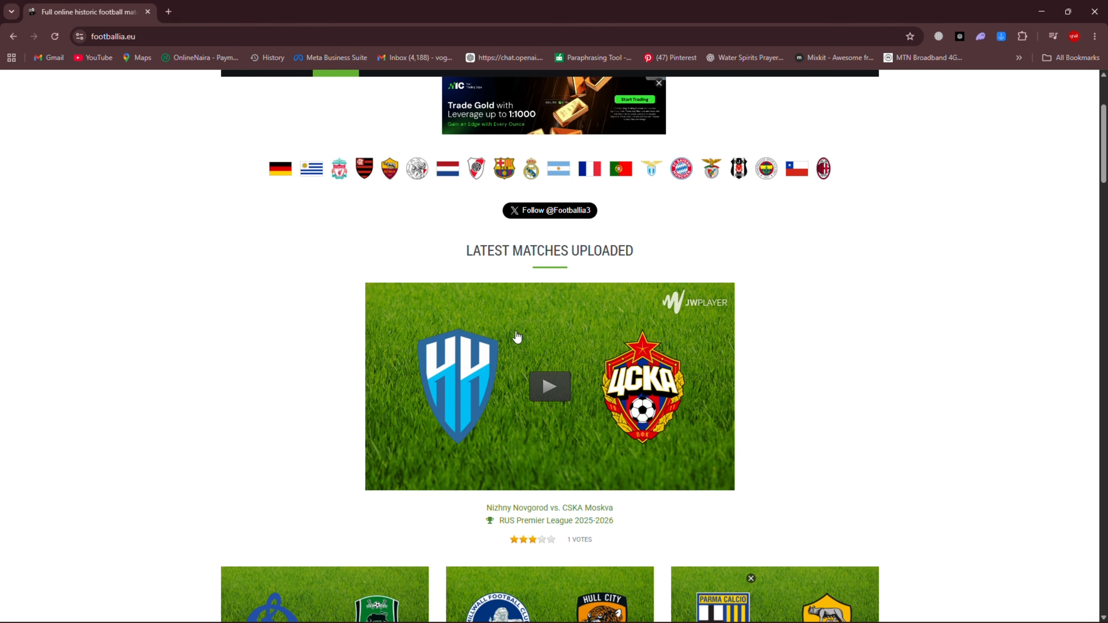
pyautogui.scroll(3, 516, 342)
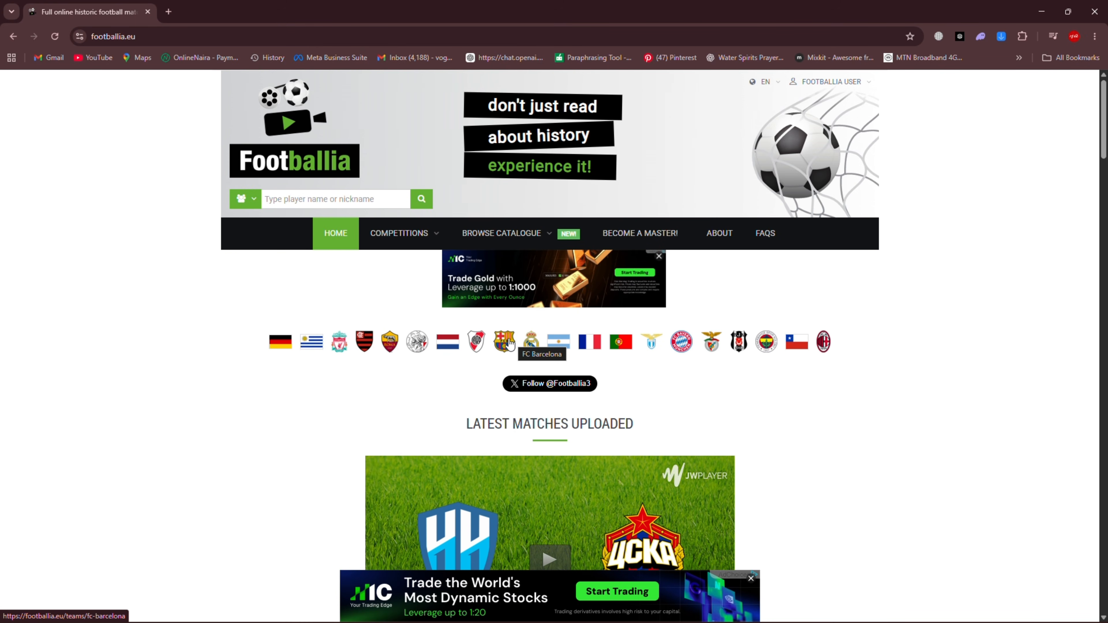
pyautogui.scroll(-2, 509, 343)
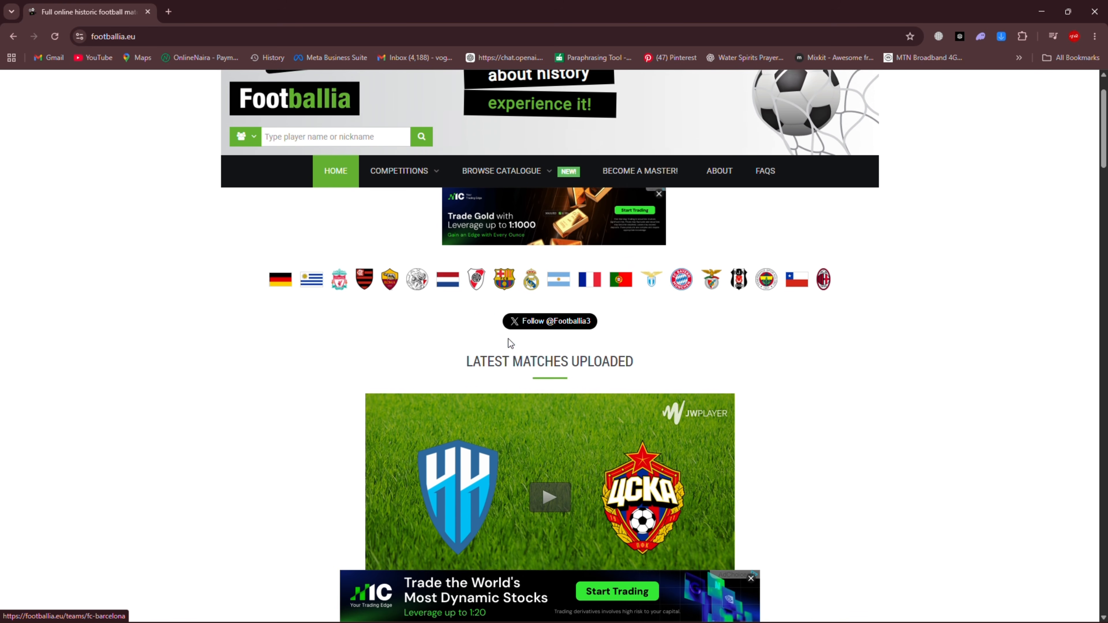
pyautogui.scroll(-10, 508, 345)
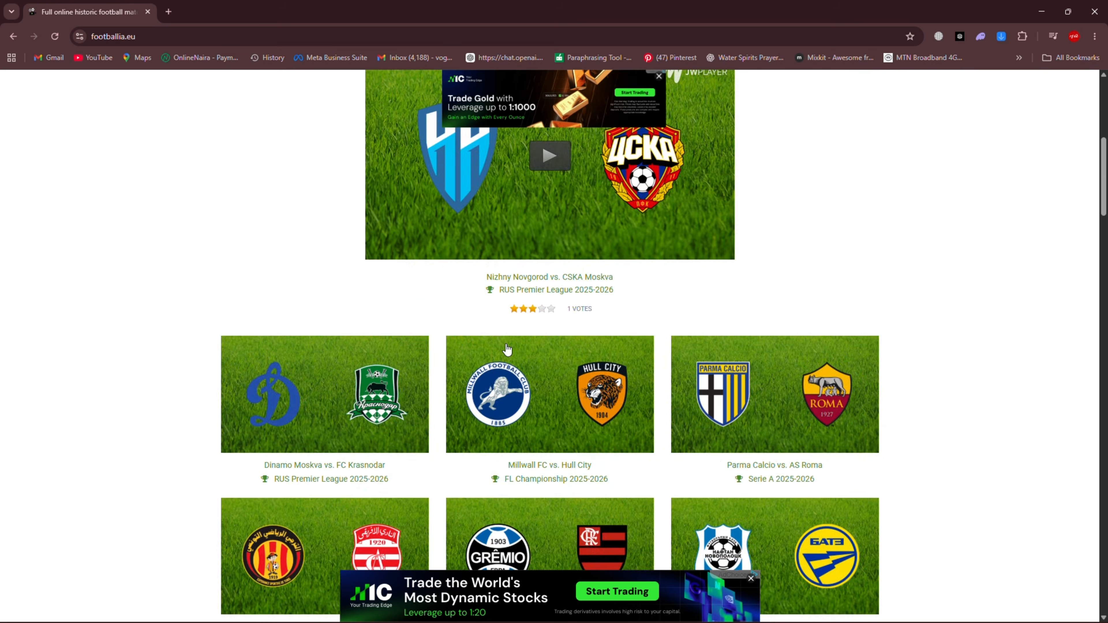
pyautogui.scroll(9, 513, 356)
pyautogui.scroll(4, 514, 359)
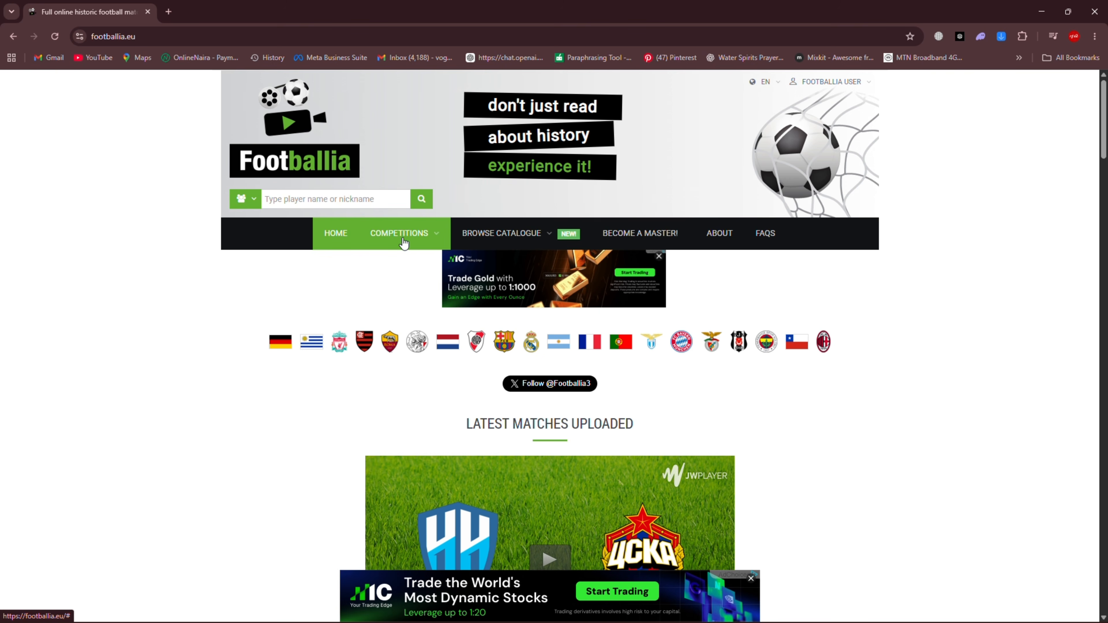
# Search the players for "c ronaldo" and open C. Ronaldo's match page from the results
pyautogui.click(311, 197)
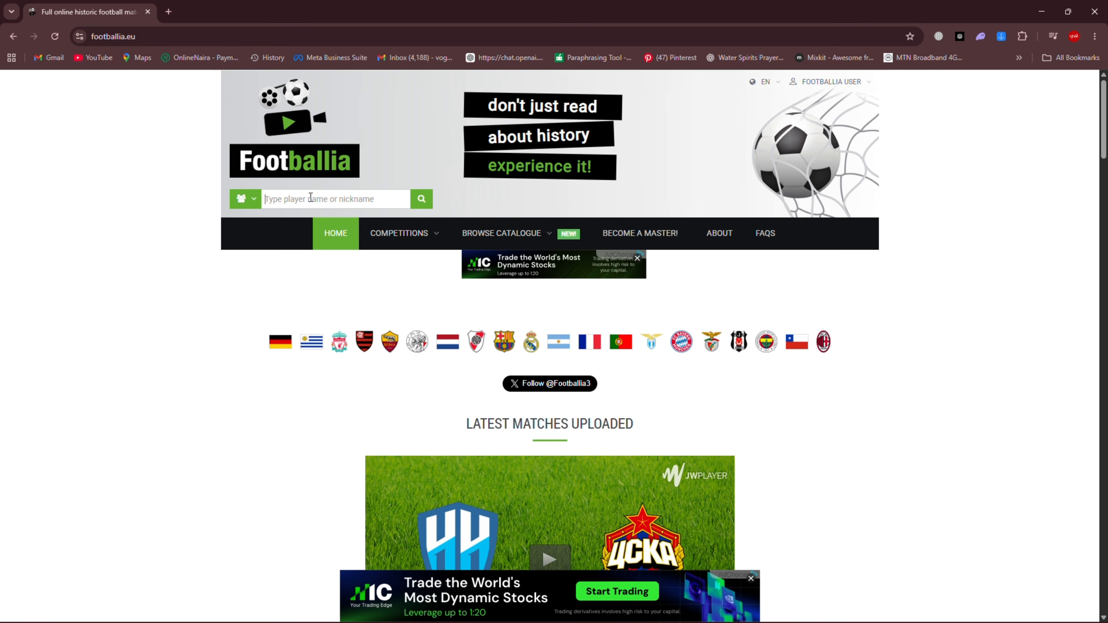
pyautogui.write('c')
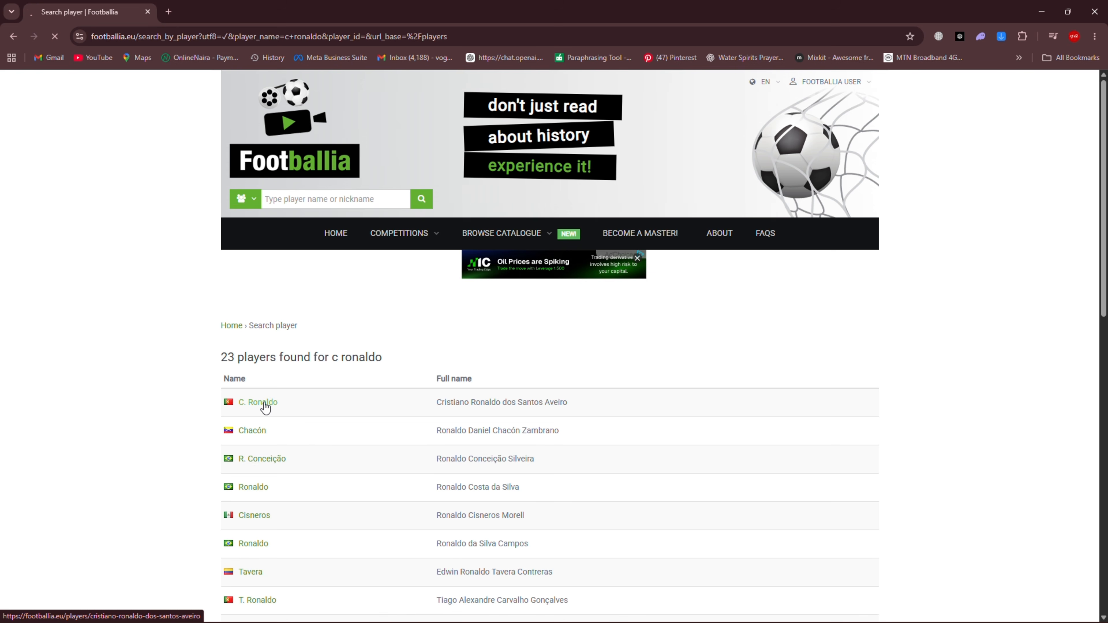
pyautogui.click(266, 405)
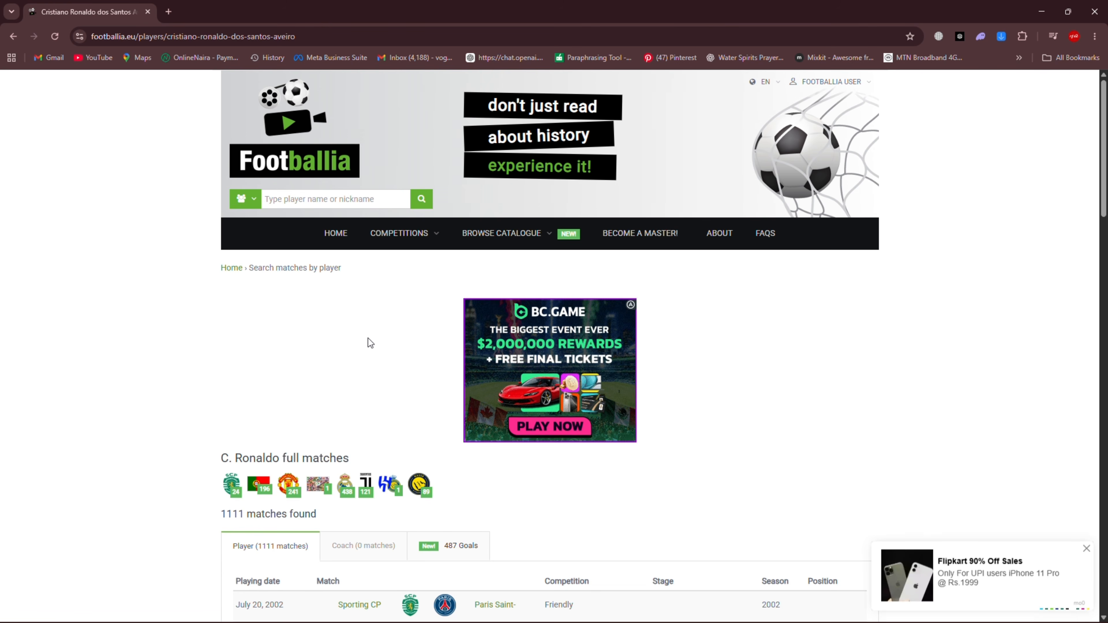
# Examine the first page of C. Ronaldo's full-match list, including its dates, competitions and seasons
pyautogui.scroll(-4, 366, 351)
pyautogui.scroll(-4, 365, 355)
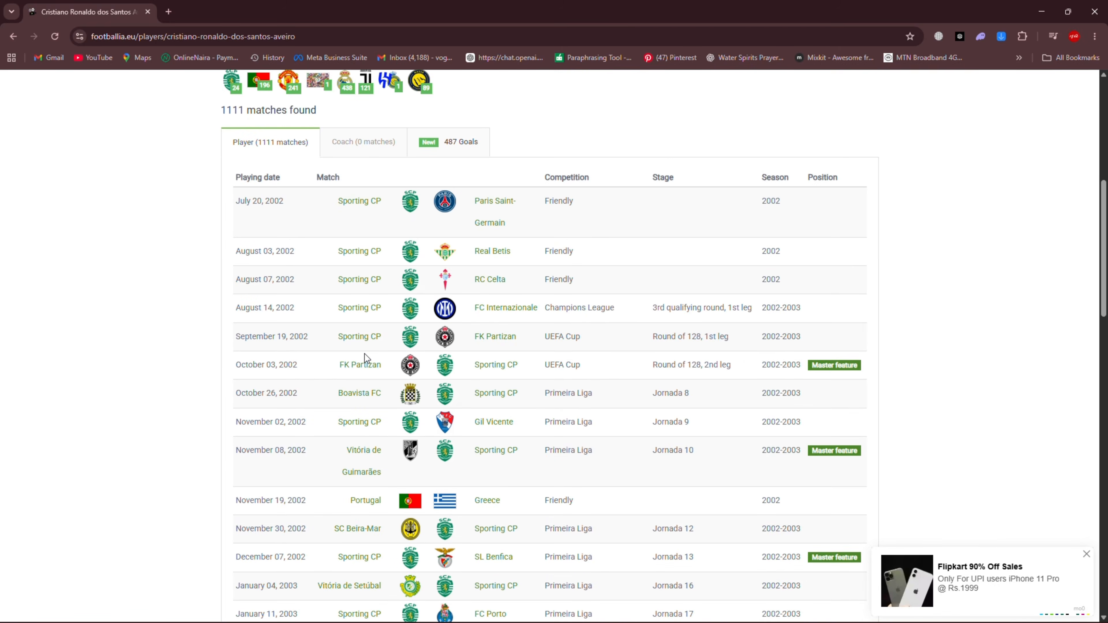
pyautogui.scroll(-3, 515, 301)
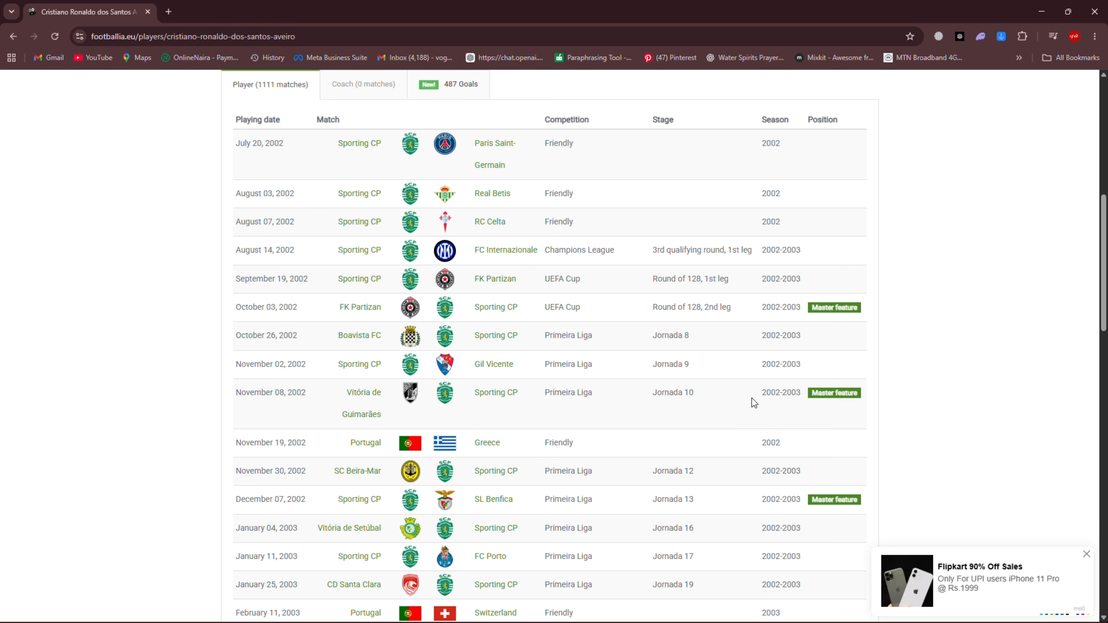
pyautogui.scroll(-10, 751, 398)
pyautogui.scroll(-6, 738, 394)
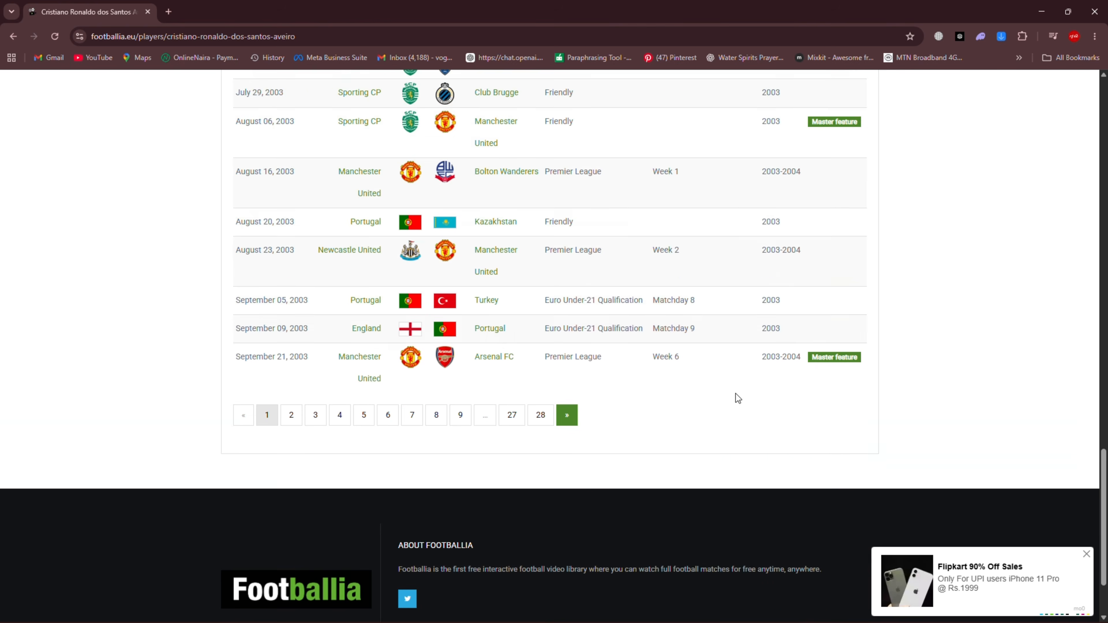
pyautogui.scroll(14, 608, 376)
pyautogui.scroll(7, 501, 339)
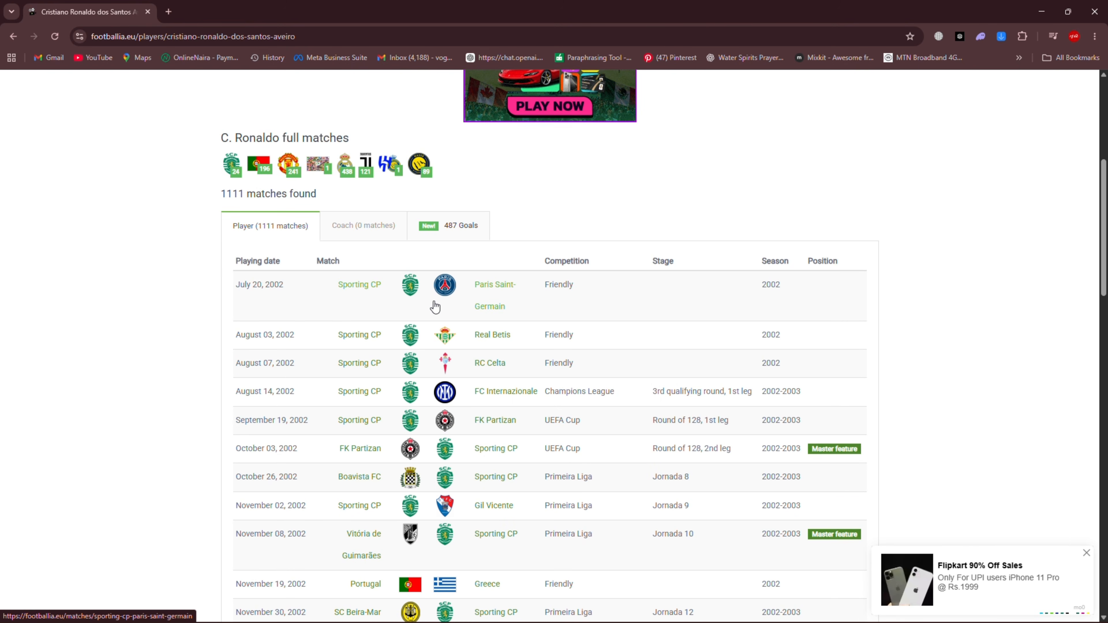
pyautogui.scroll(-5, 440, 301)
pyautogui.scroll(-5, 439, 304)
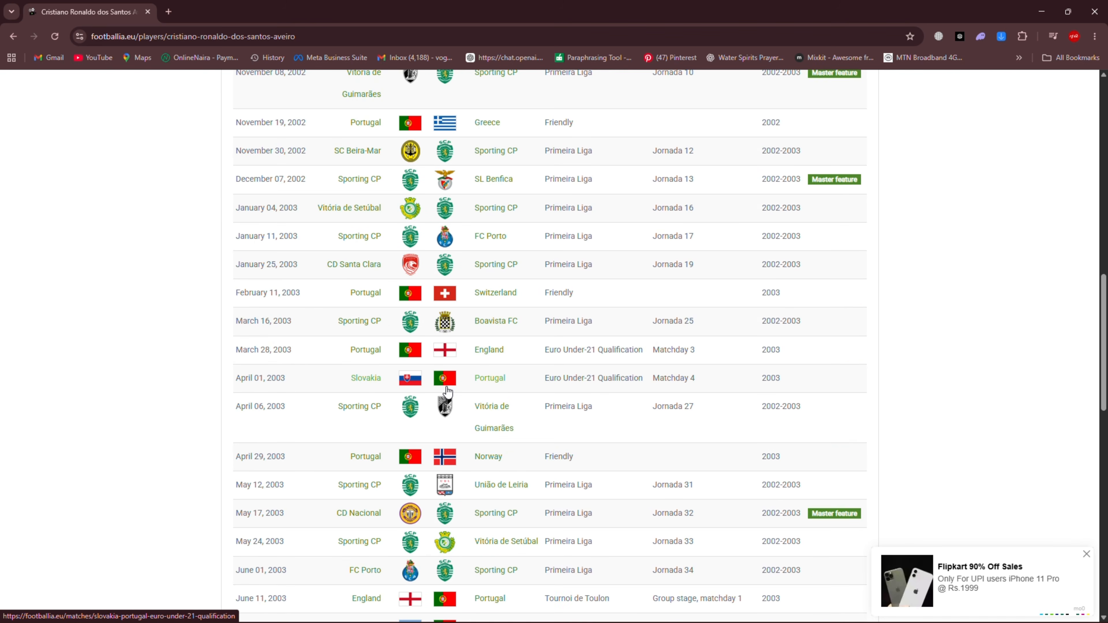
# Go to page 27 of the match list and open the June 11, 2024 Portugal vs. Ireland friendly
pyautogui.scroll(-12, 445, 389)
pyautogui.click(467, 388)
pyautogui.scroll(-4, 502, 371)
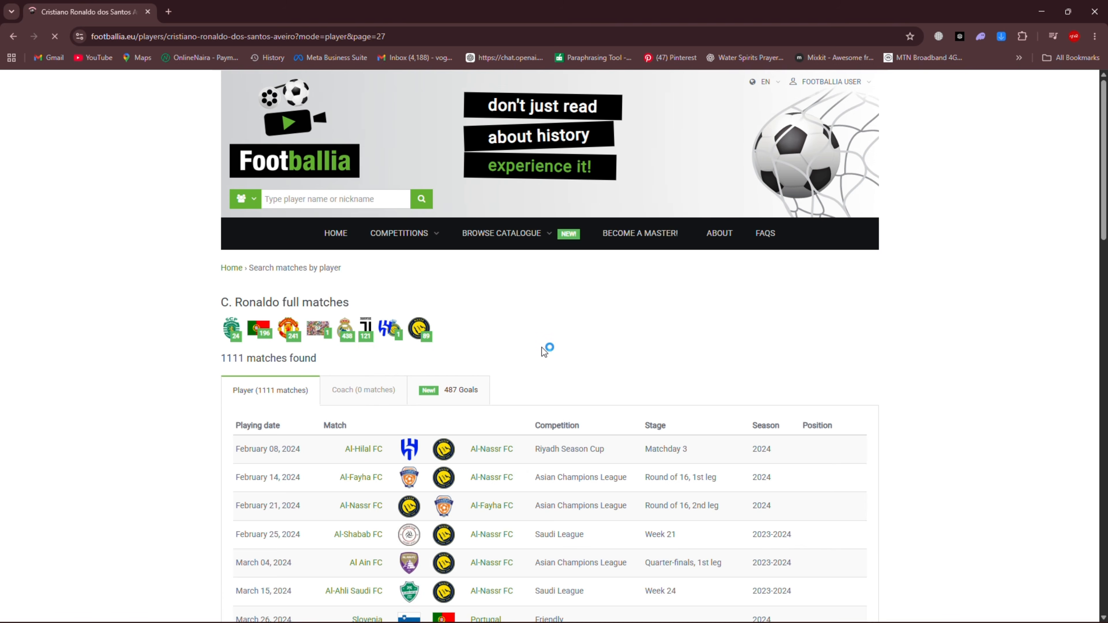
pyautogui.scroll(-15, 541, 347)
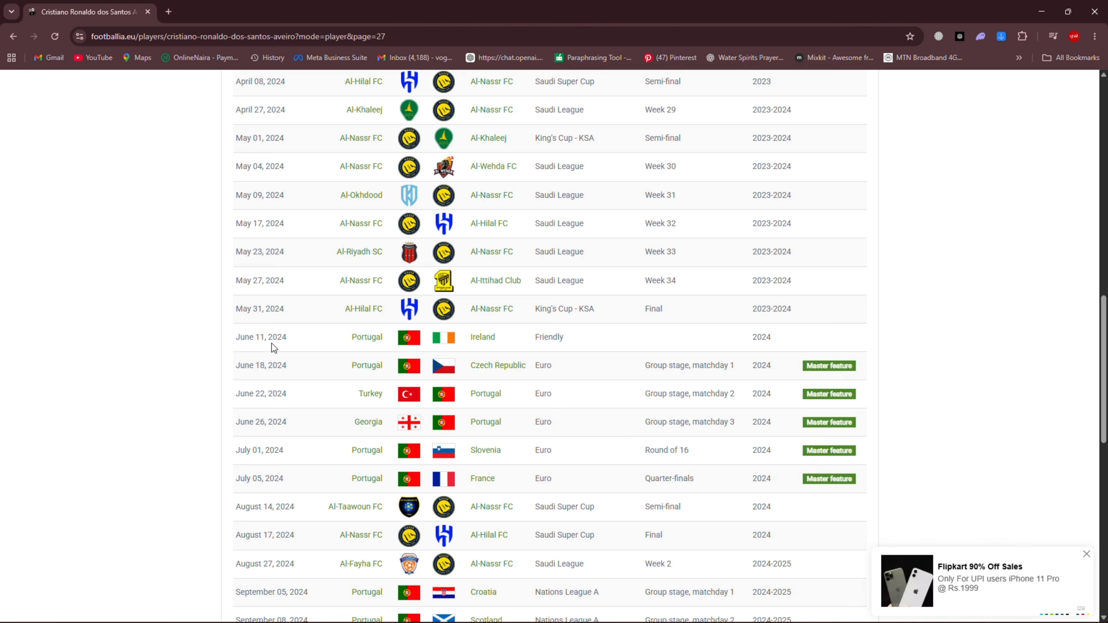
pyautogui.click(522, 337)
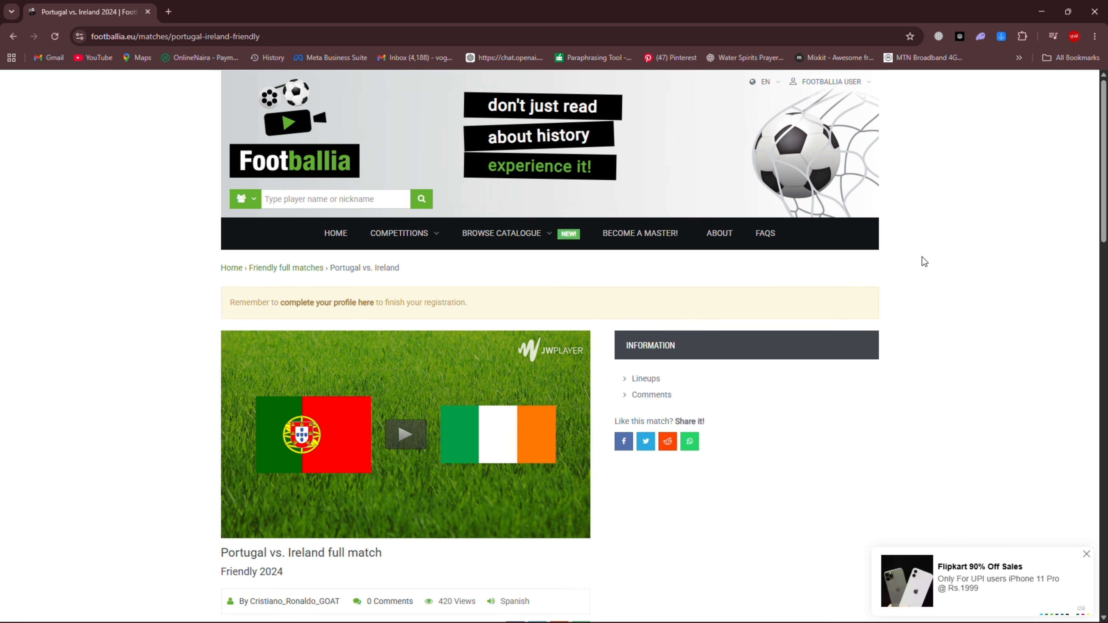
# Inspect the Portugal vs. Ireland match page with the developer tools and widen their pane
pyautogui.rightClick(939, 251)
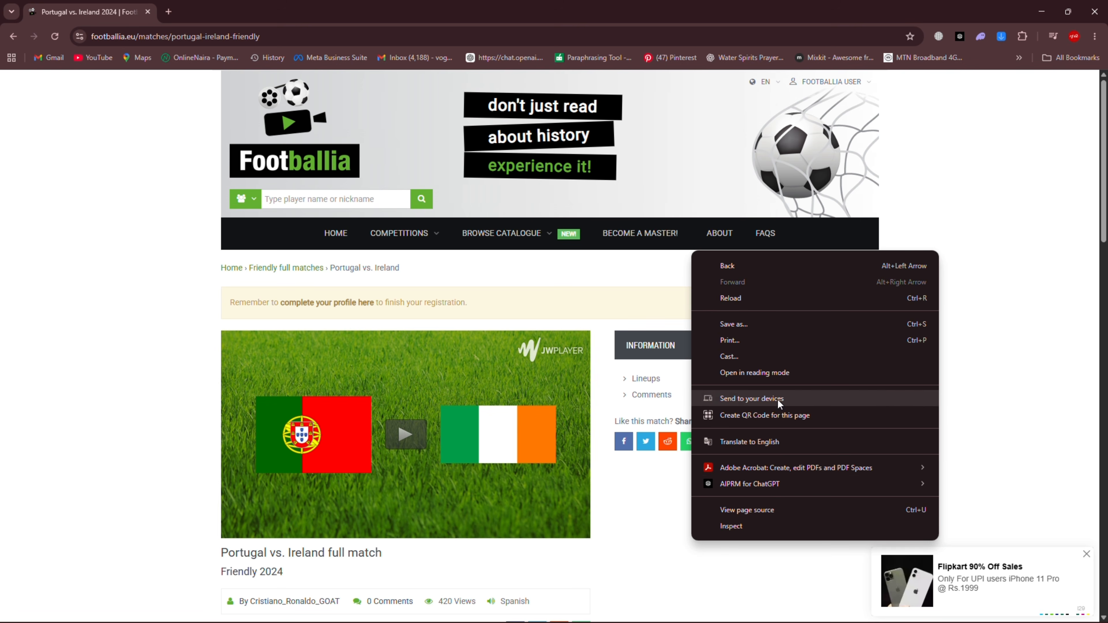
pyautogui.click(733, 527)
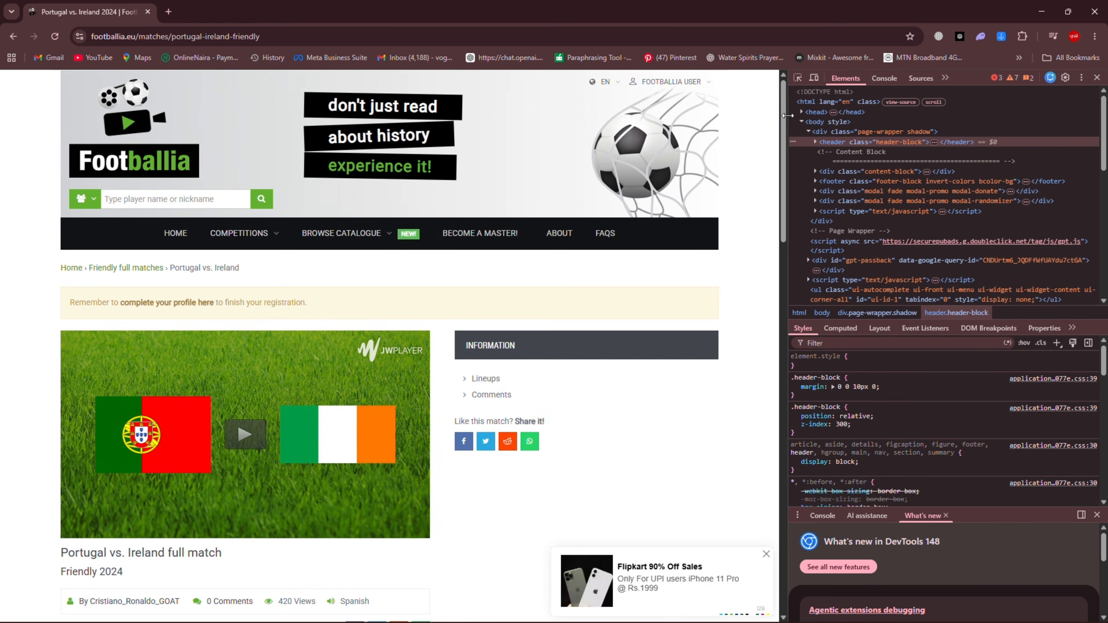
pyautogui.moveTo(786, 116); pyautogui.dragTo(614, 131)
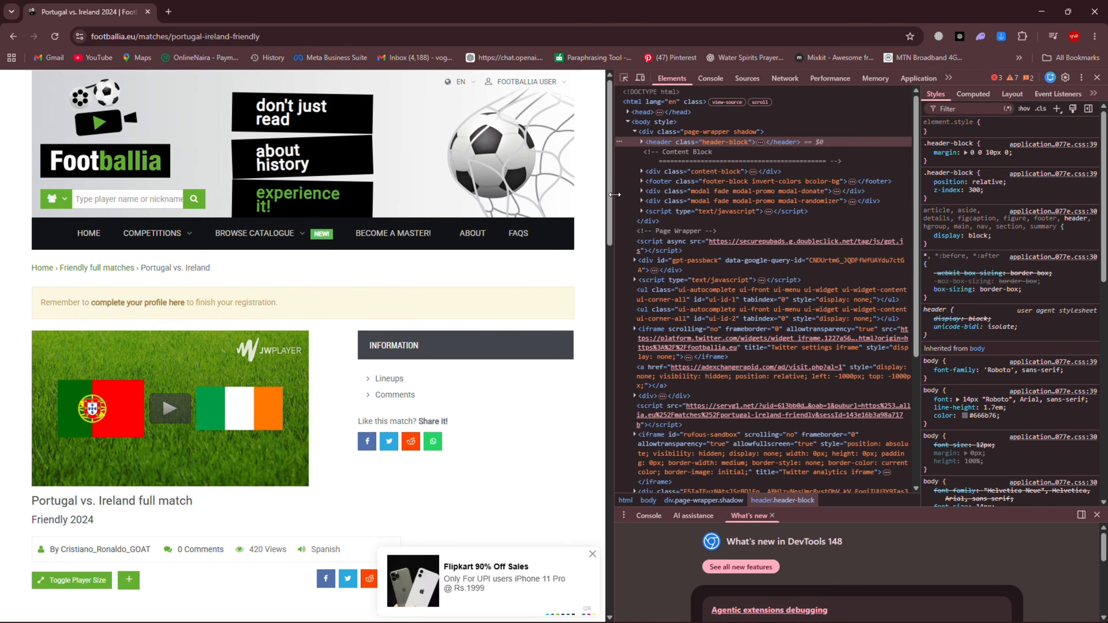
# Show the page's network requests in the developer tools, filtered to Media only
pyautogui.click(950, 77)
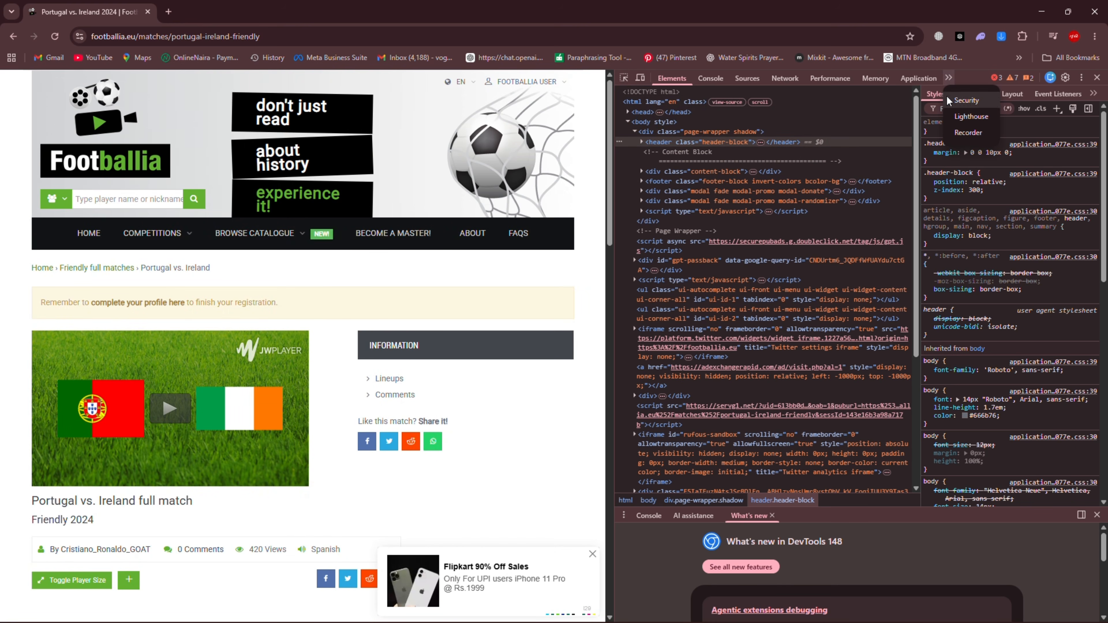
pyautogui.click(964, 74)
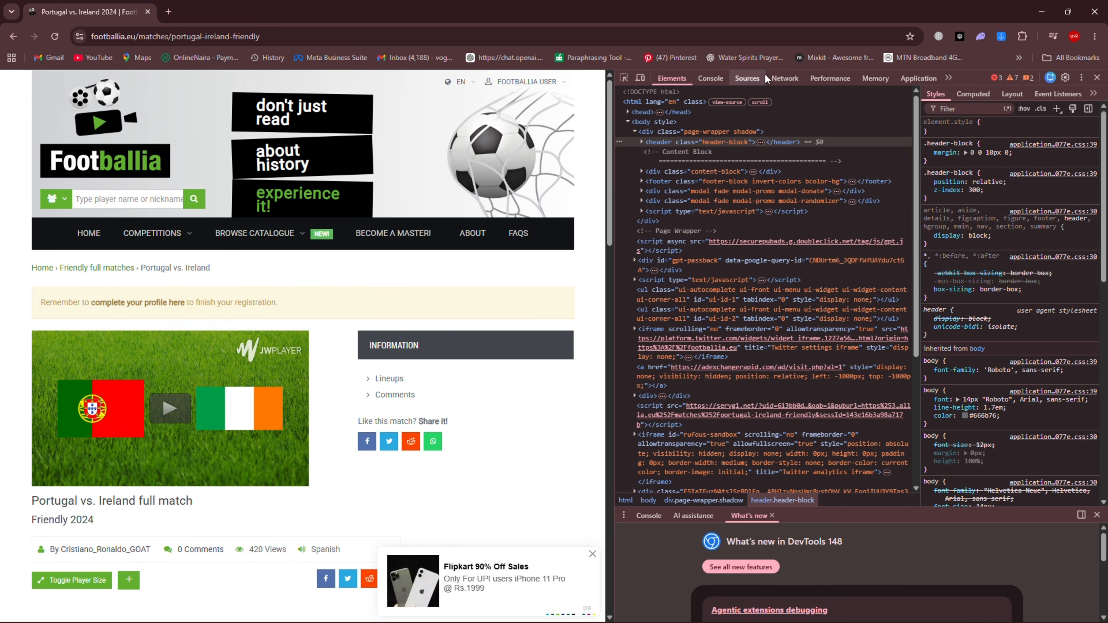
pyautogui.click(787, 78)
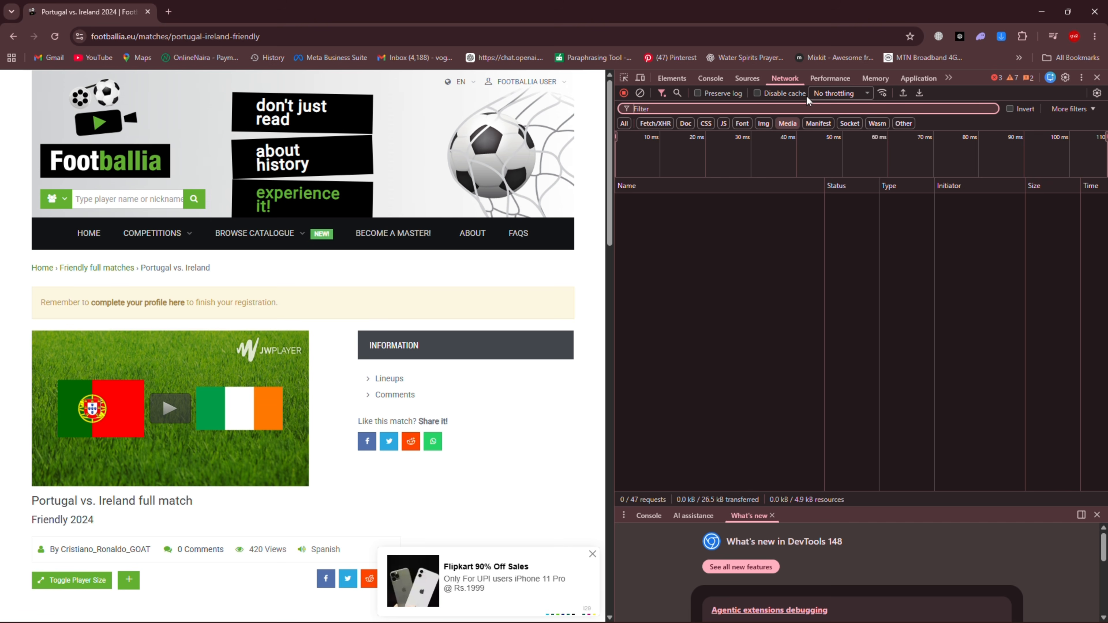
pyautogui.click(788, 127)
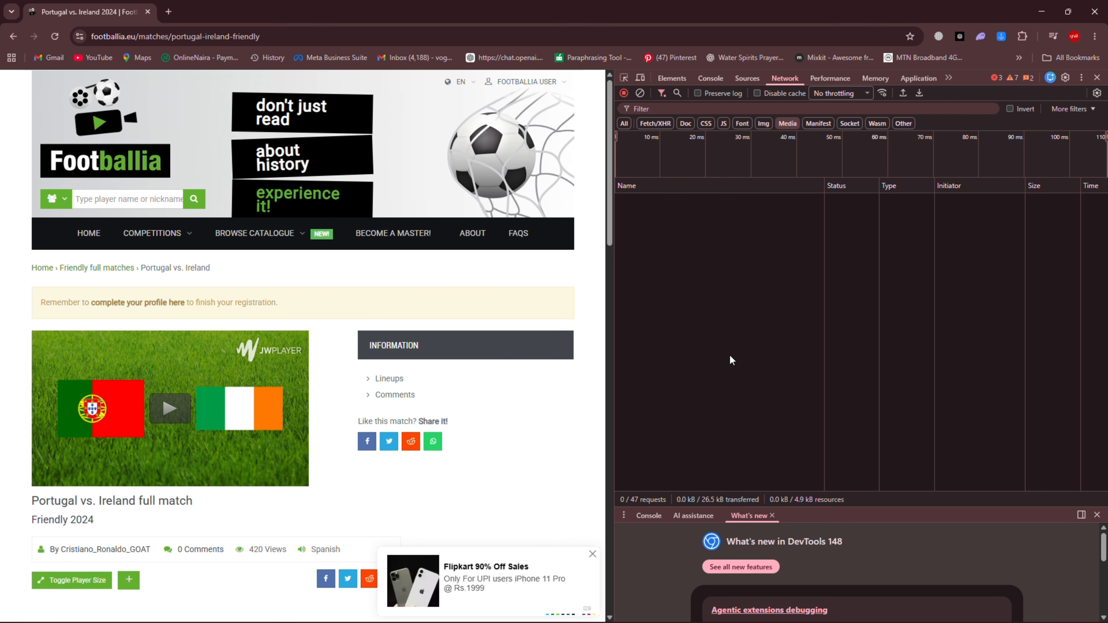
# Play the match video briefly to capture its media request, pause it, and open Portugal-_Irlanda_2024.mp4 in a new tab
pyautogui.click(170, 412)
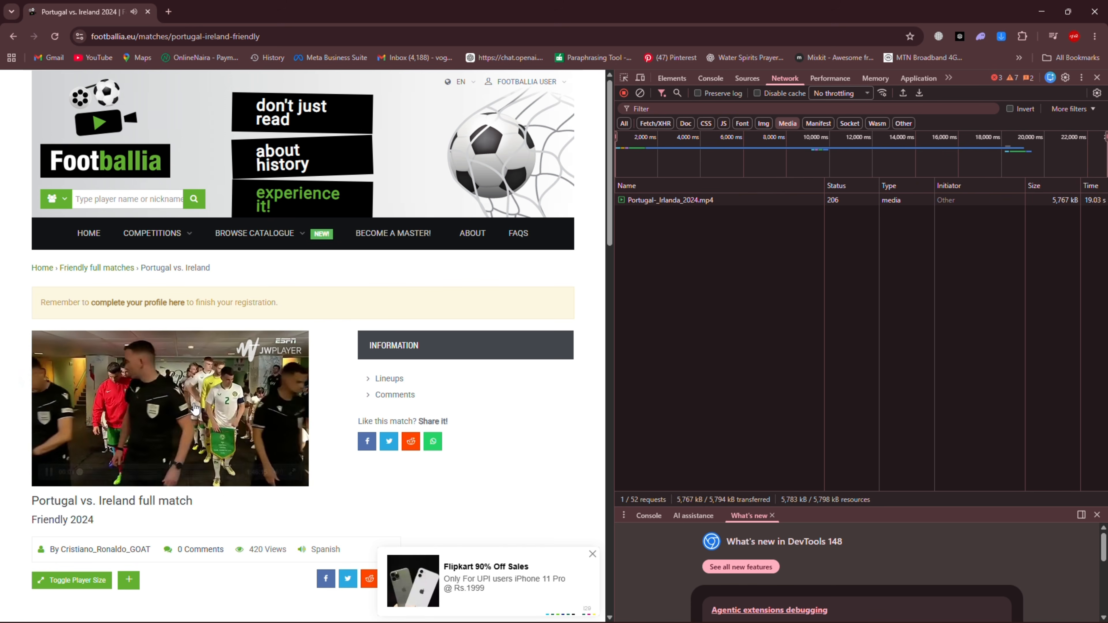
pyautogui.click(153, 418)
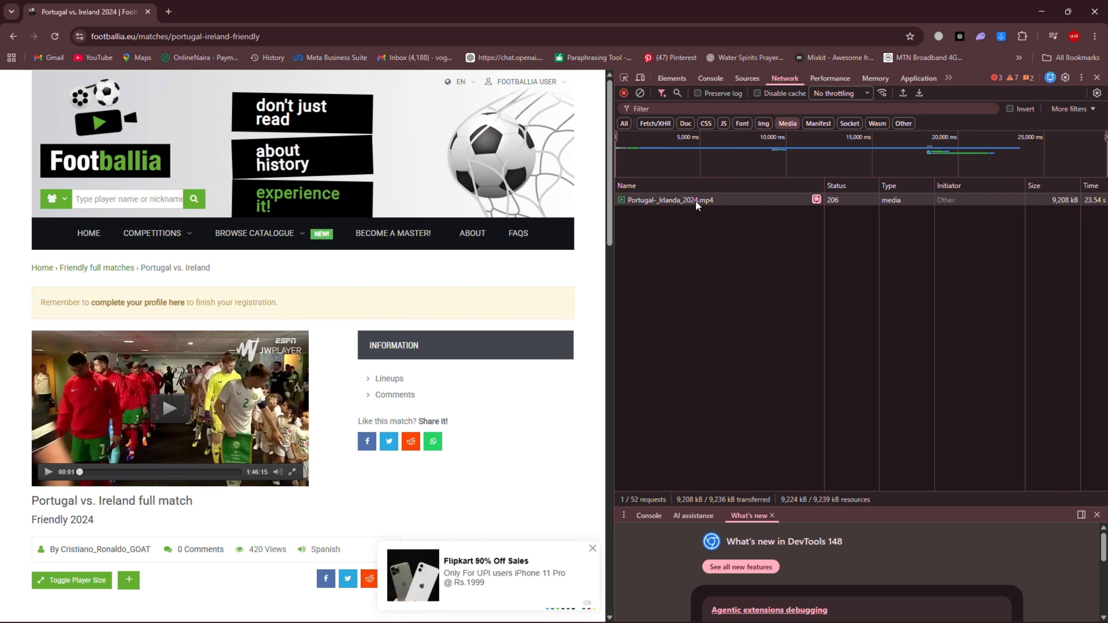
pyautogui.doubleClick(696, 202)
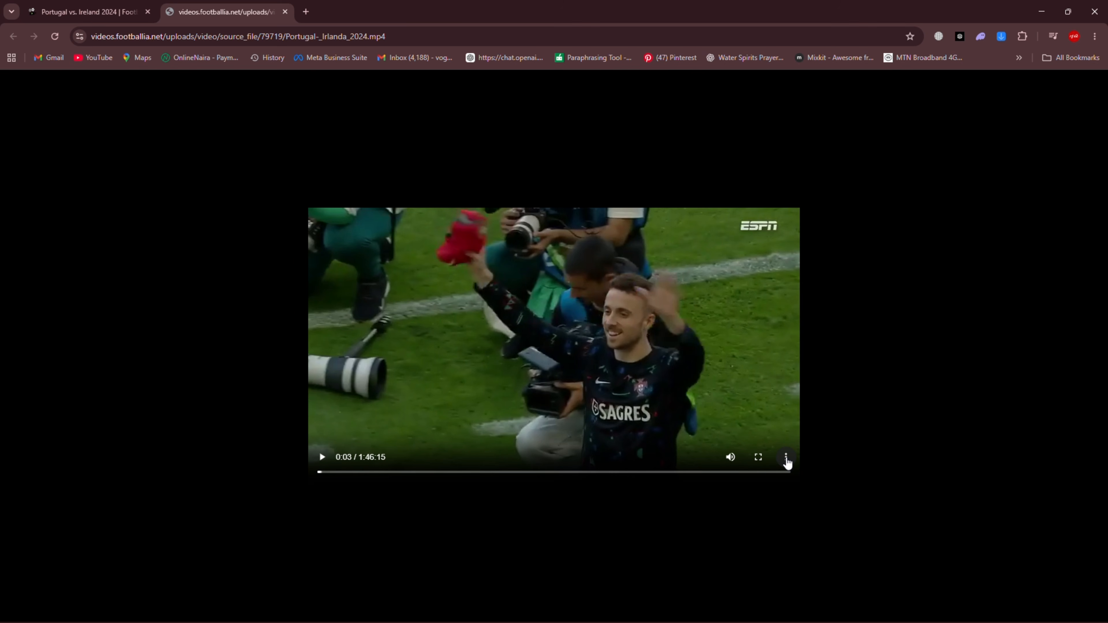
# Download the match video to the Downloads folder as the MP4 file "Portugal-_Irlanda_2024 (1)"
pyautogui.click(787, 464)
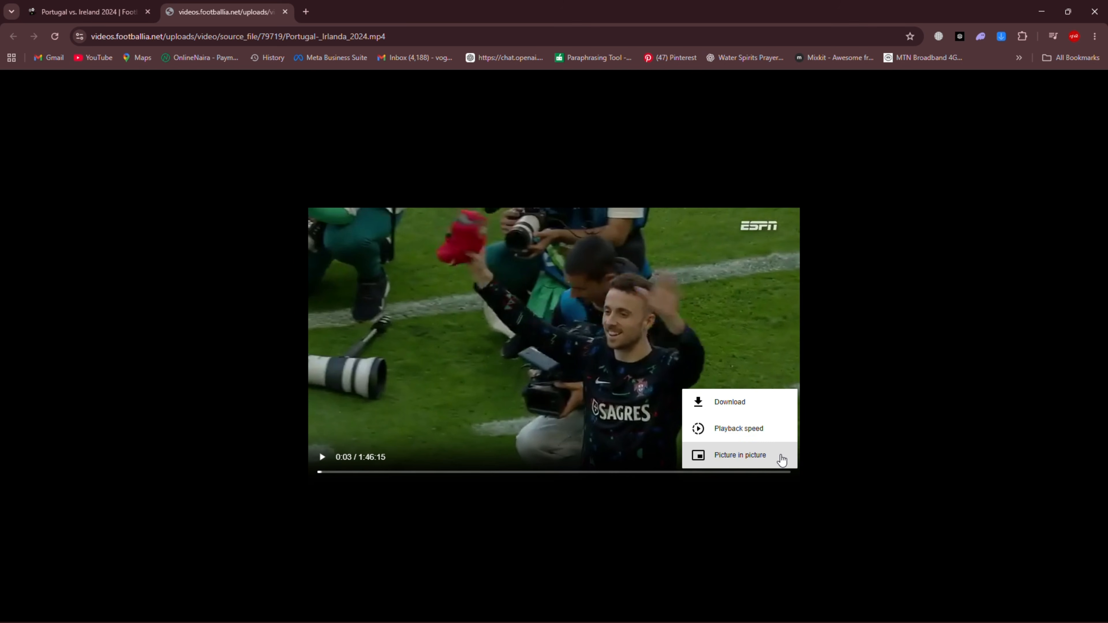
pyautogui.click(731, 407)
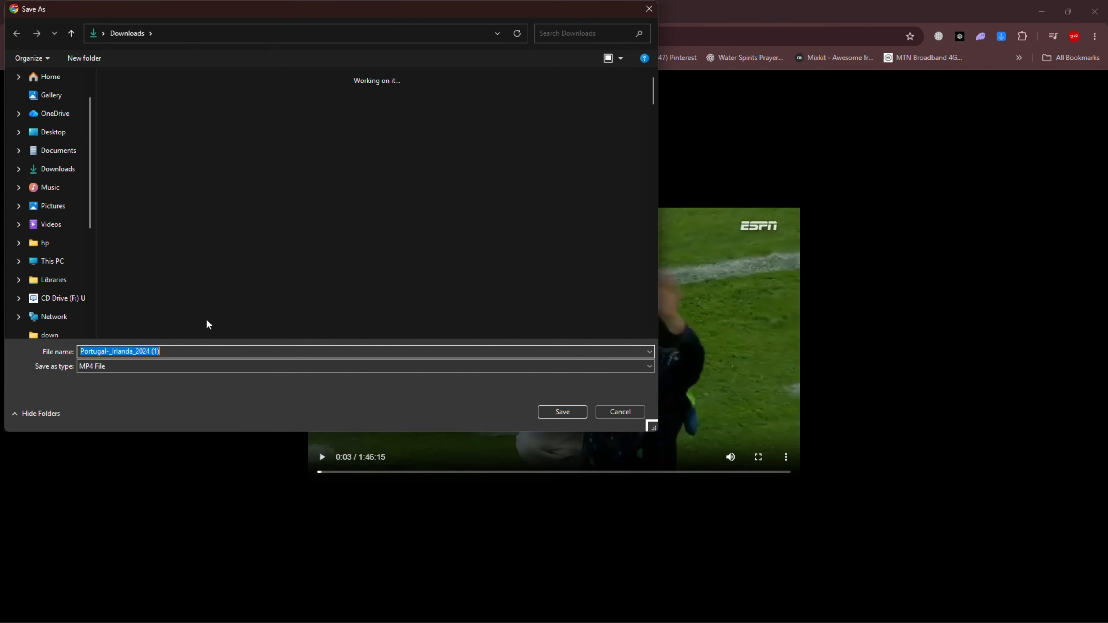
pyautogui.click(579, 414)
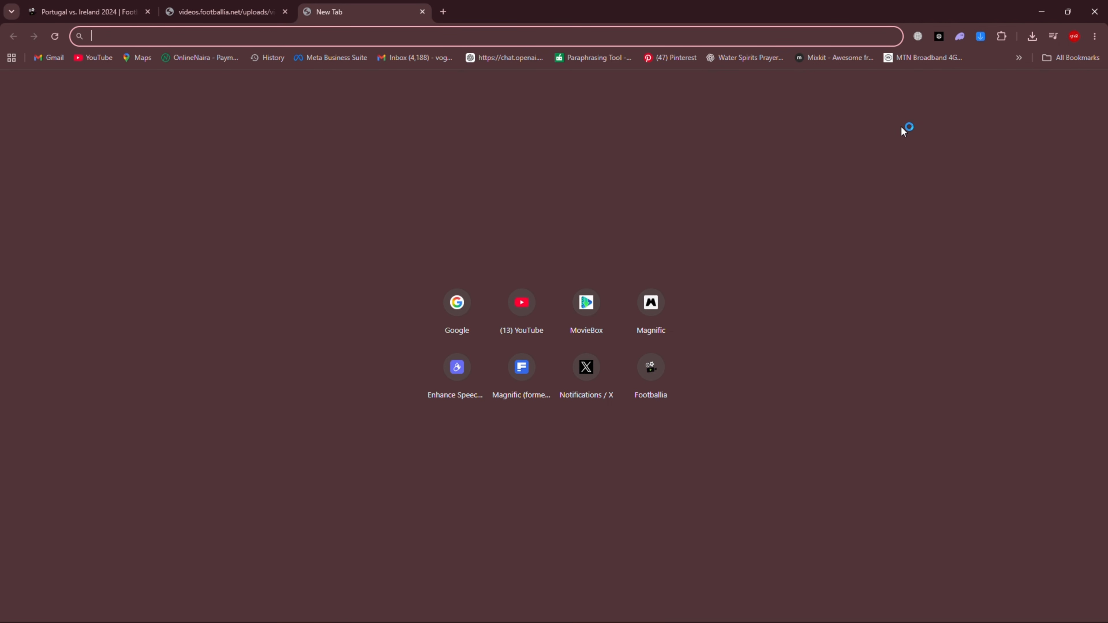
# Search Google in a new tab for "image downloader chrome extension" and open the Image Downloader page on the Chrome Web Store
pyautogui.click(403, 297)
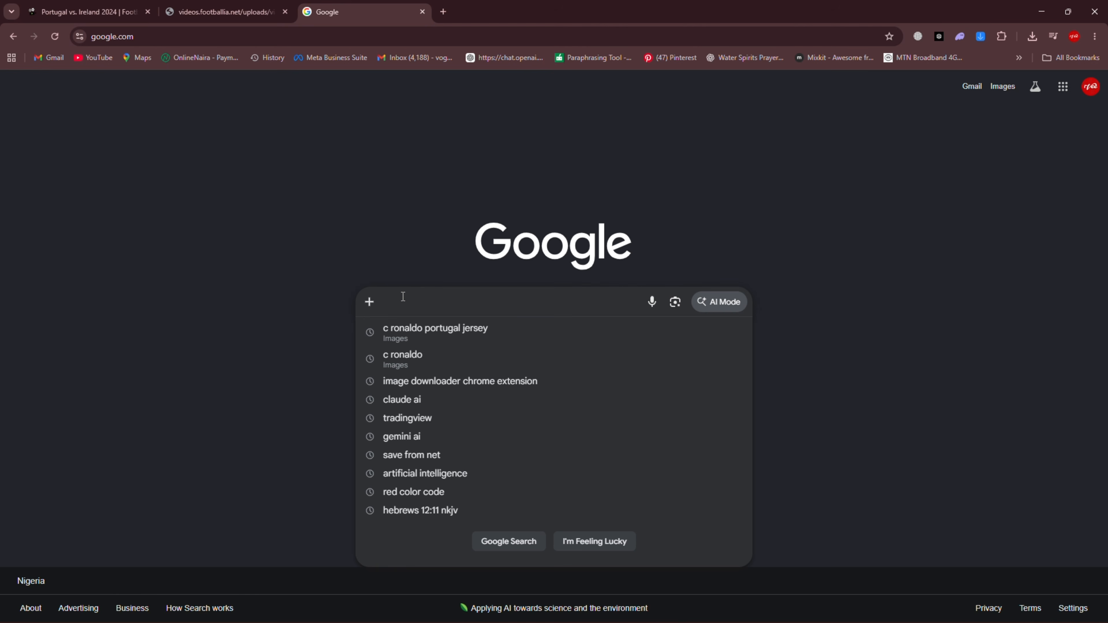
pyautogui.write('image downl')
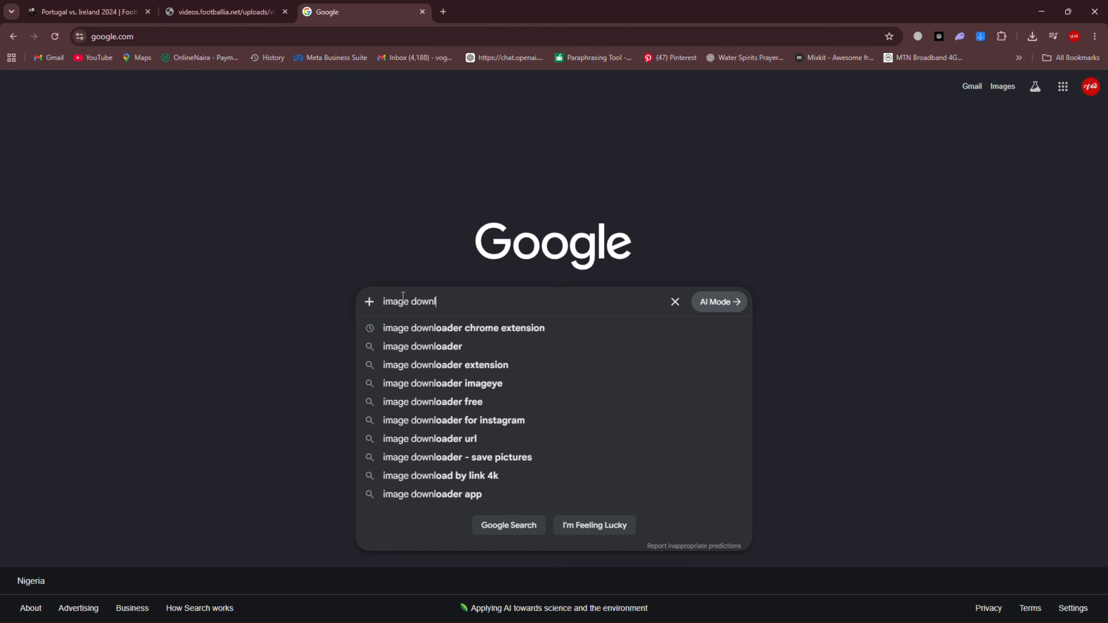
pyautogui.write('oader')
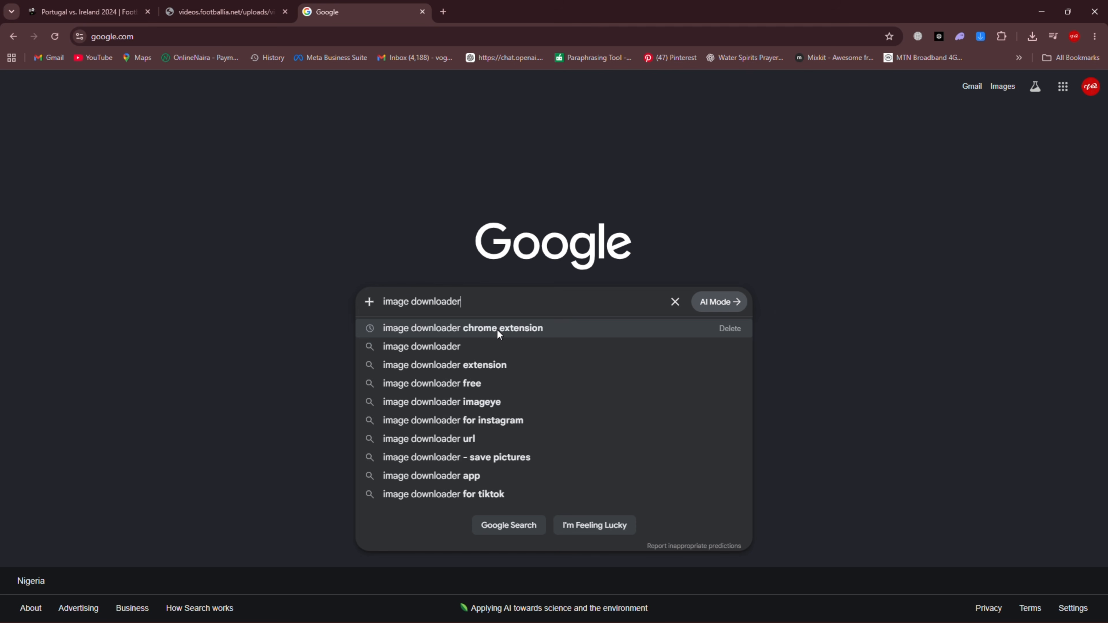
pyautogui.click(488, 327)
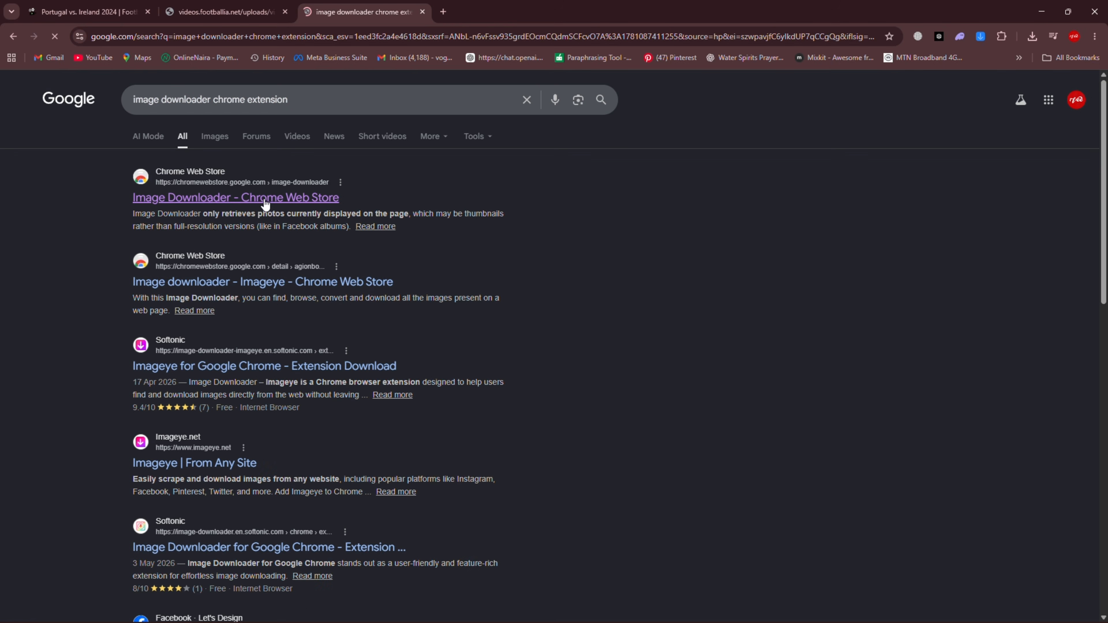
pyautogui.click(265, 199)
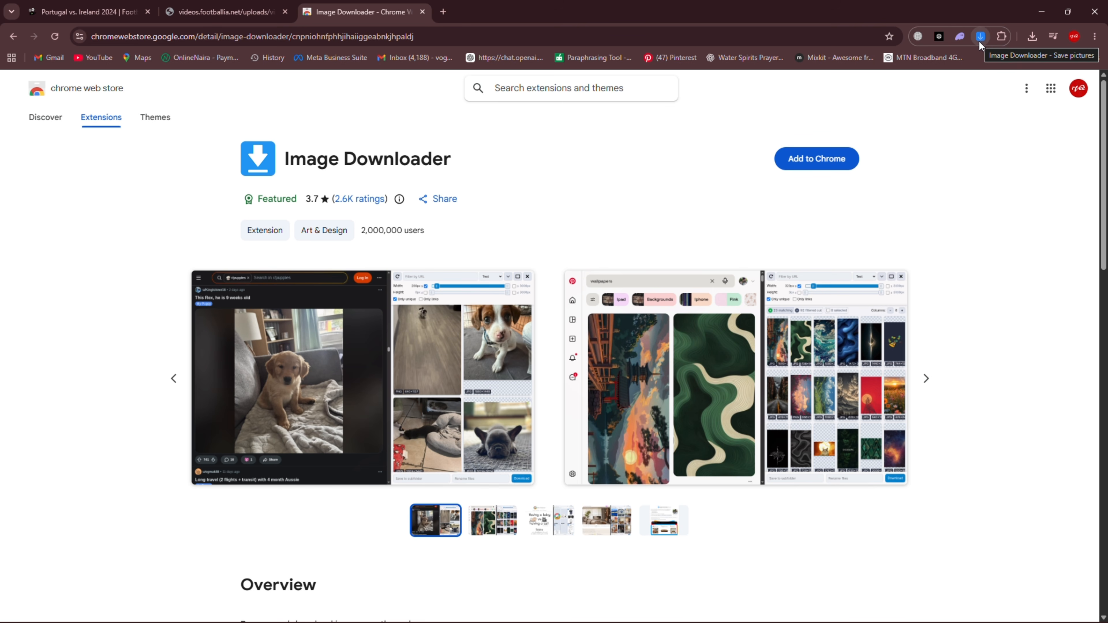
# Search Google Images in a new tab for "c ronaldo portugal jersey"
pyautogui.click(443, 12)
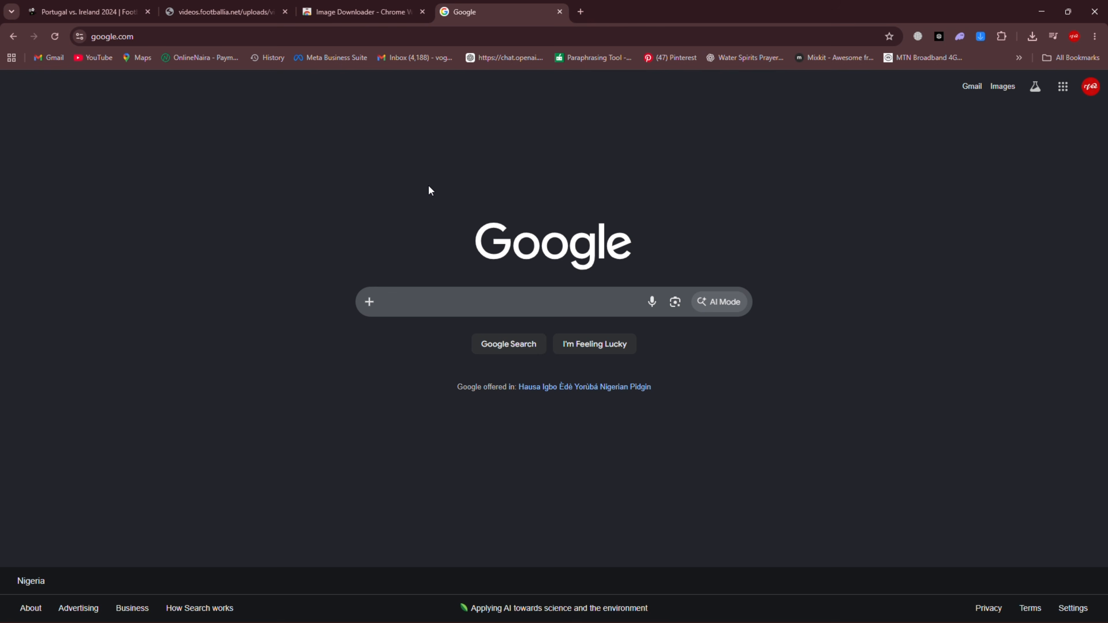
pyautogui.click(414, 302)
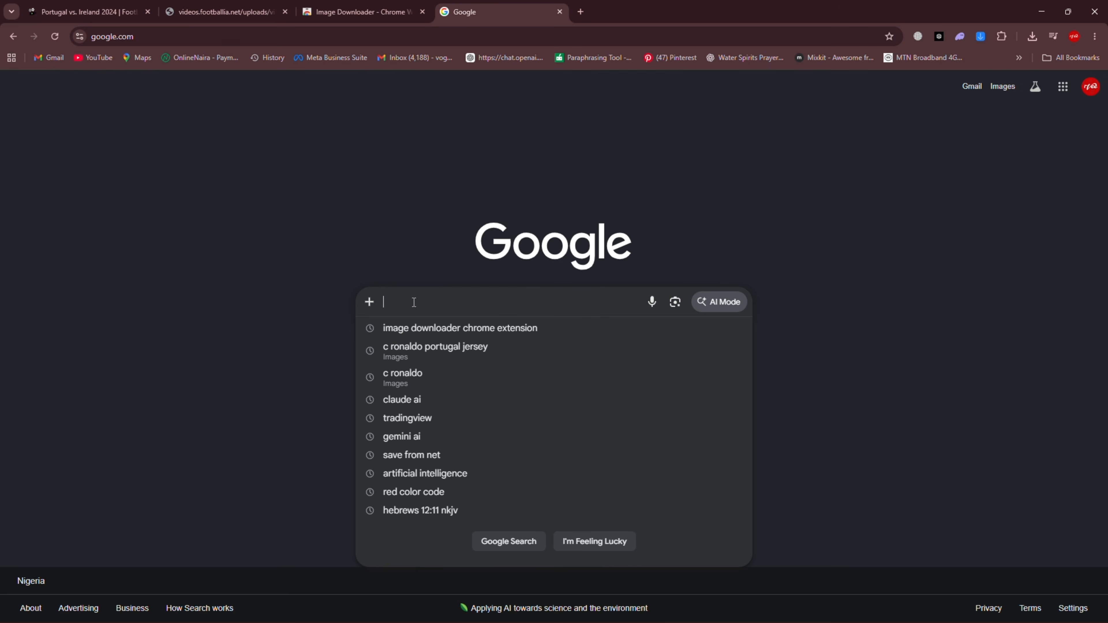
pyautogui.write('c ro')
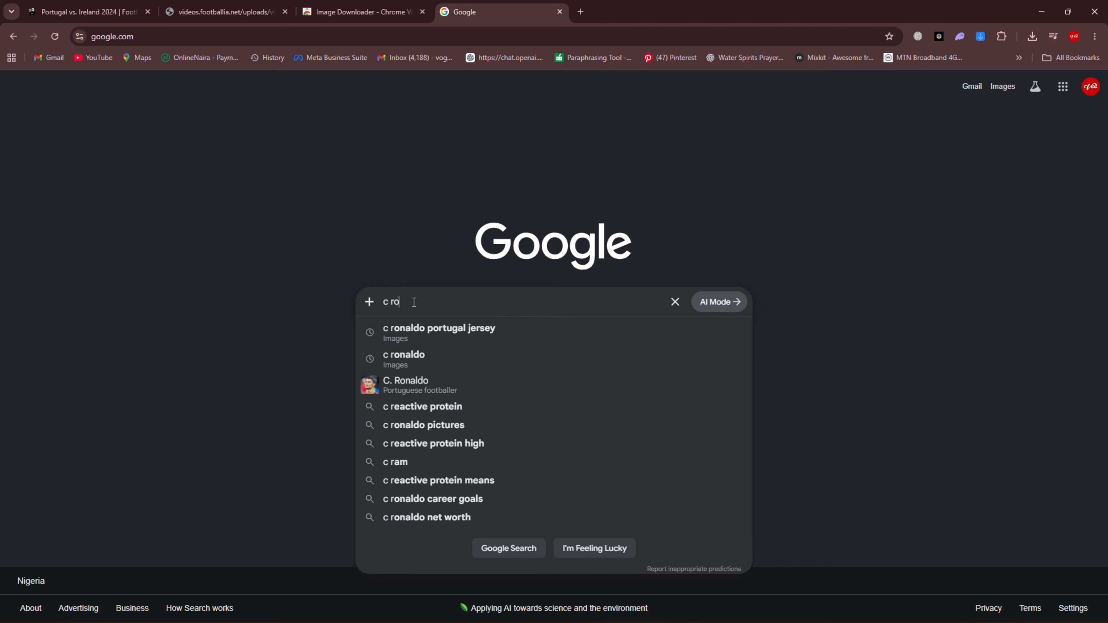
pyautogui.write('naldo portu')
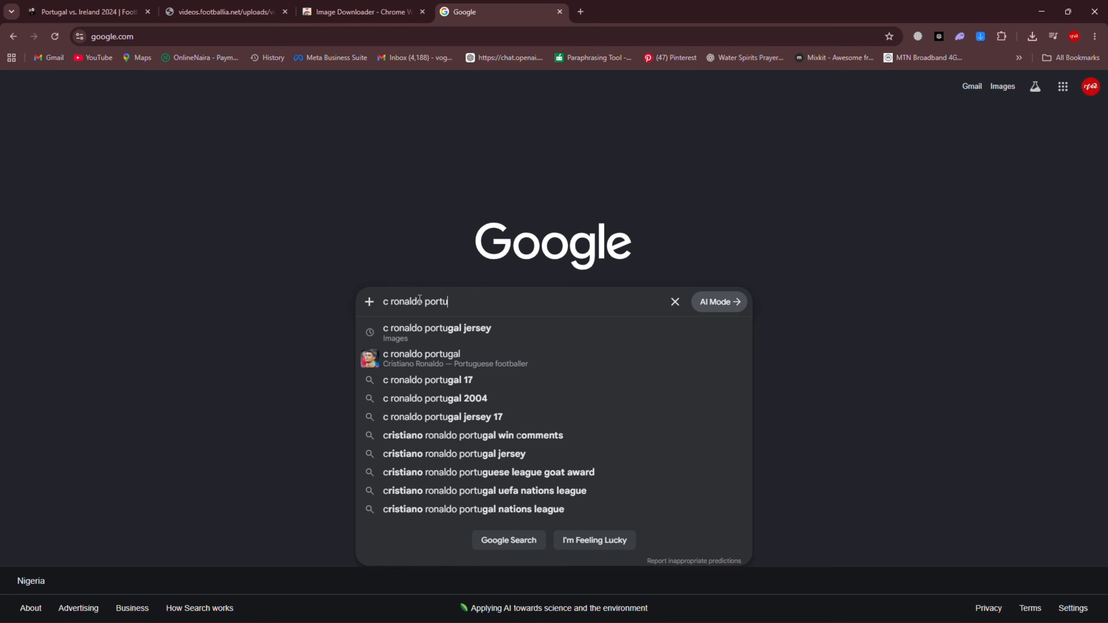
pyautogui.click(452, 336)
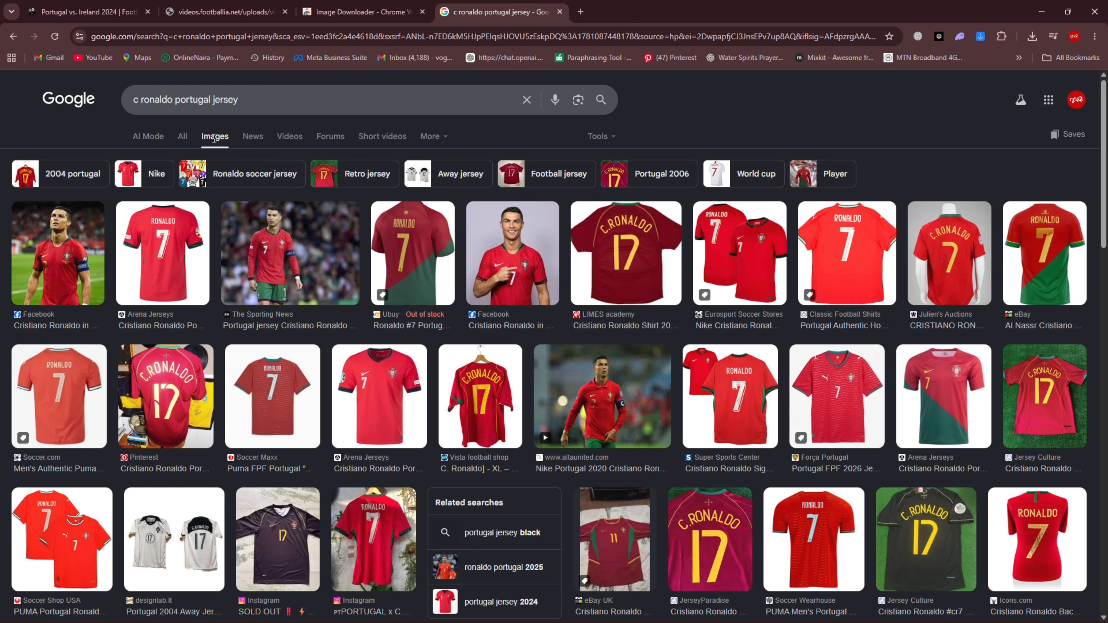
# Scan the results page with the Image Downloader extension and save the first found image, the 4759x3235 one, to Downloads as a JPEG
pyautogui.click(981, 38)
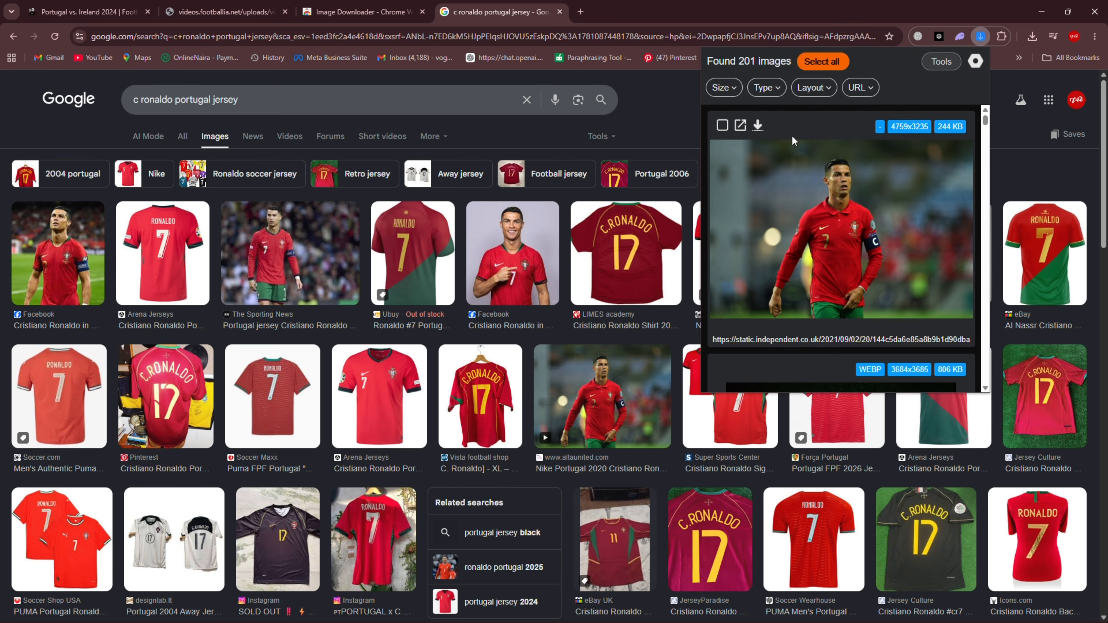
pyautogui.click(757, 126)
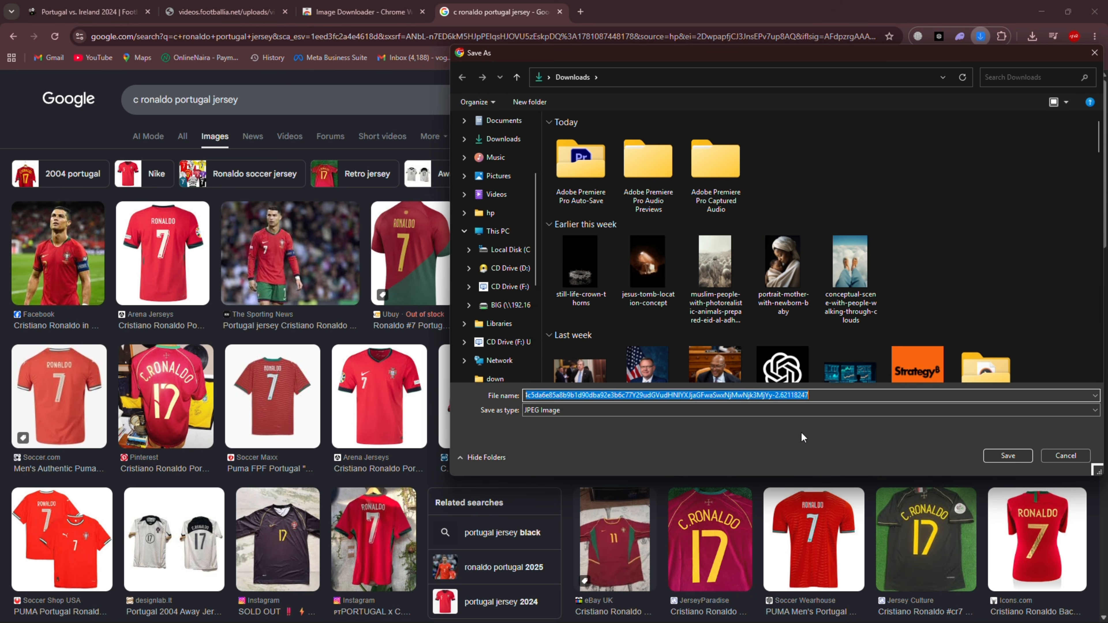
pyautogui.click(995, 458)
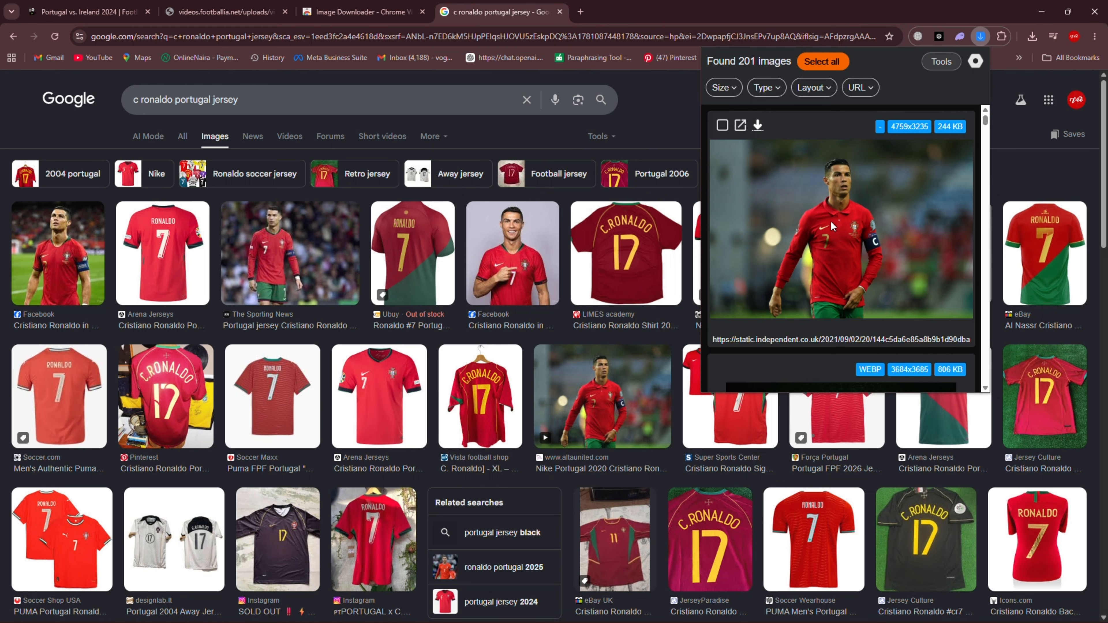
# Download the 4500x3000 JPG of Ronaldo on the pitch from the found images and browse the rest of the list
pyautogui.scroll(-5, 865, 243)
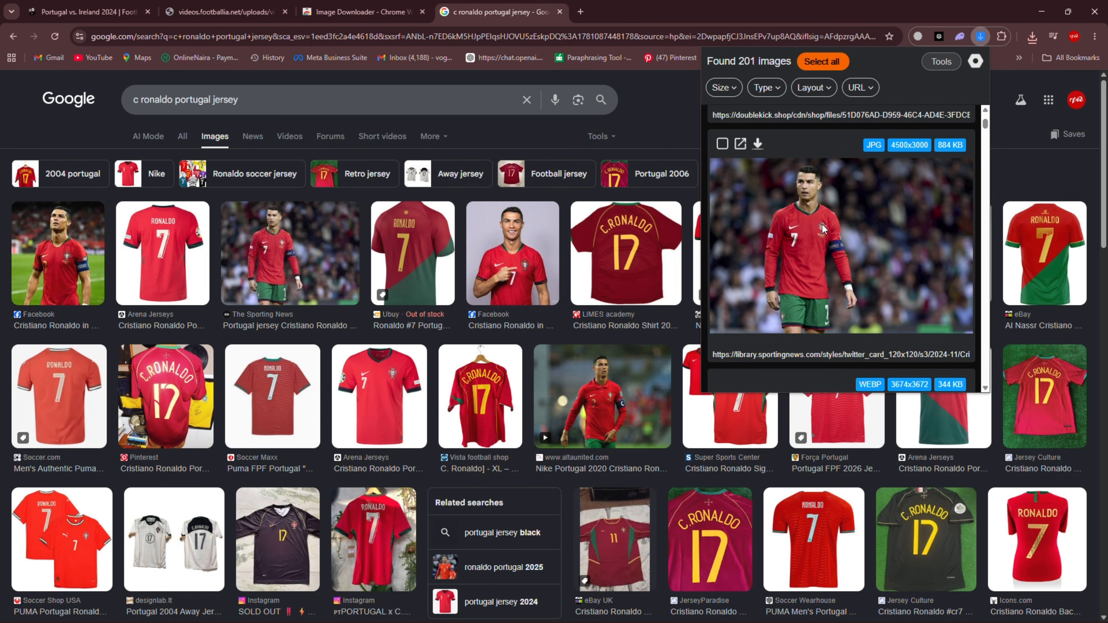
pyautogui.click(758, 144)
pyautogui.scroll(-8, 795, 250)
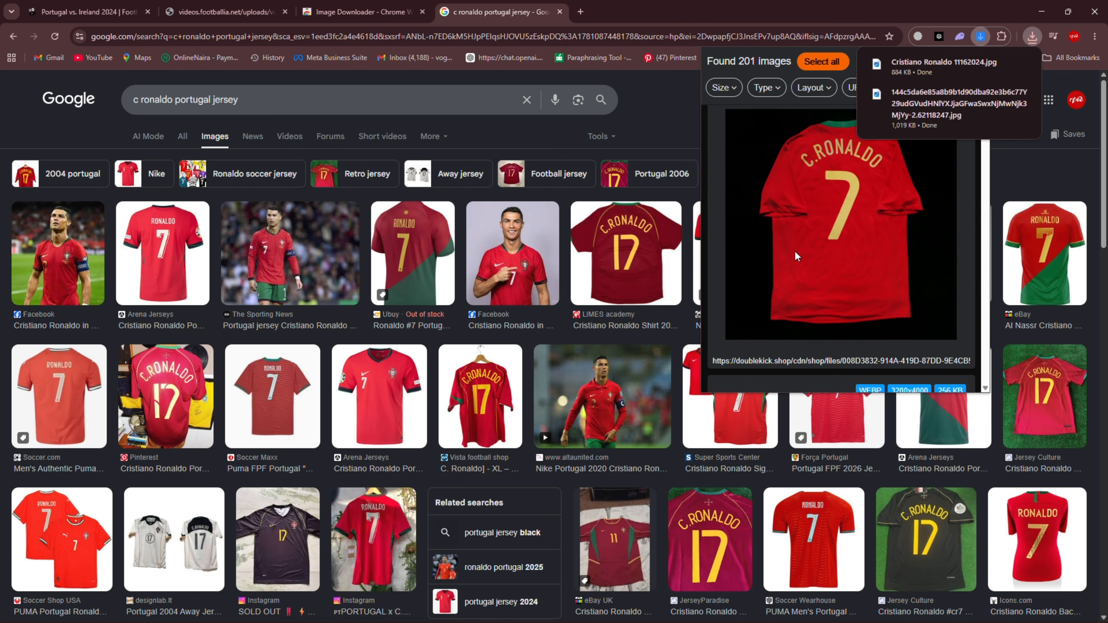
pyautogui.scroll(-10, 795, 251)
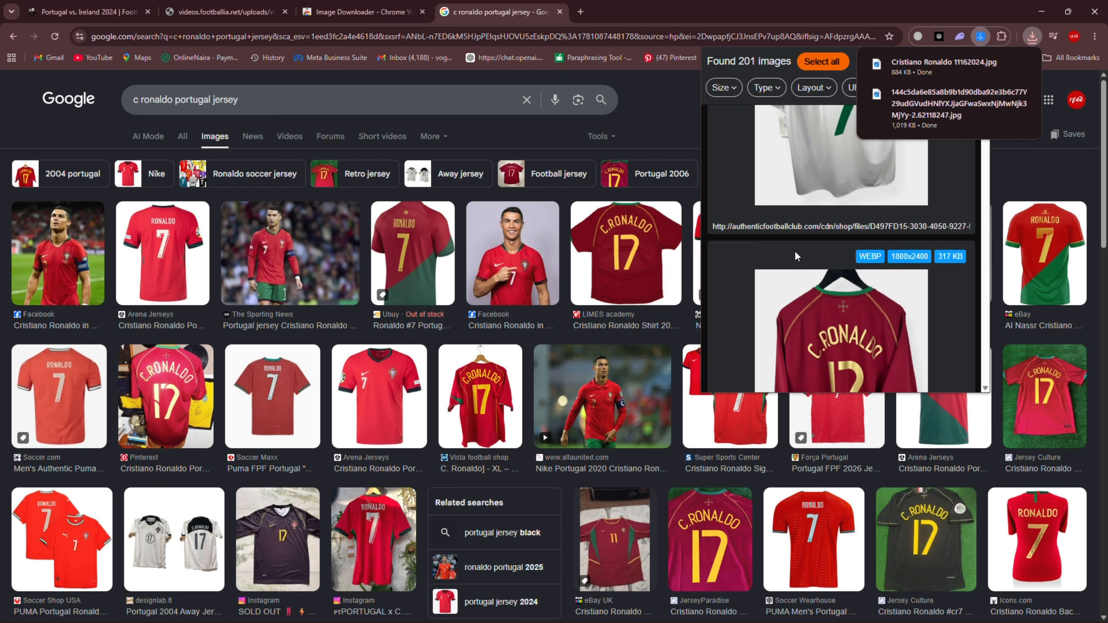
pyautogui.scroll(-3, 795, 251)
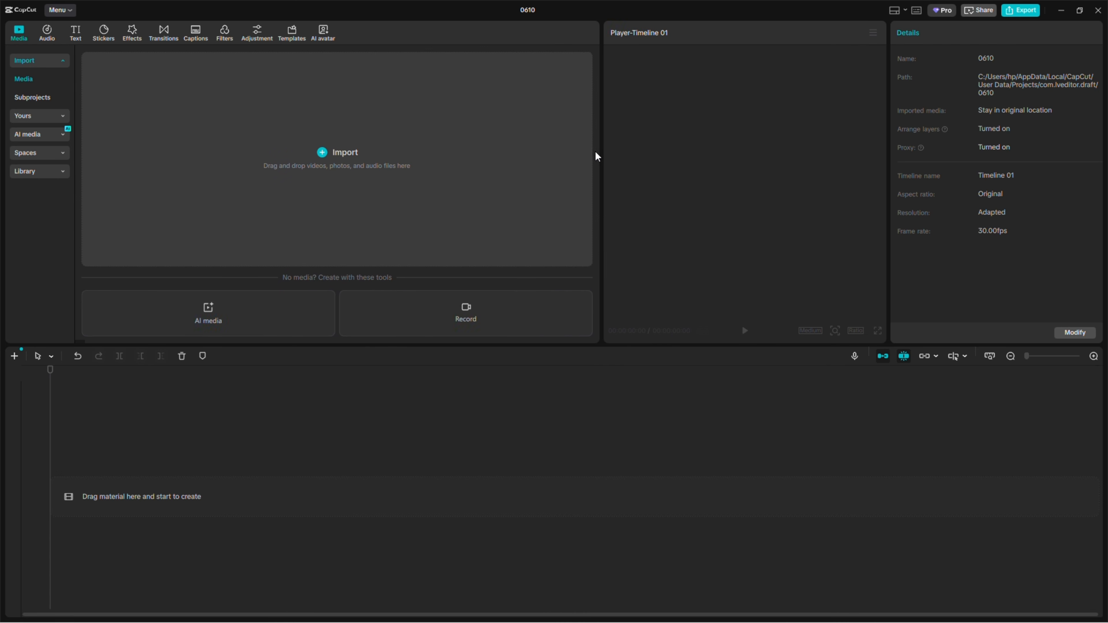
# Switch to CapCut, enlarge the player, and import the Portugal-_Irlanda_2024 video and the six Ronaldo images from Downloads
pyautogui.moveTo(594, 154); pyautogui.dragTo(527, 160)
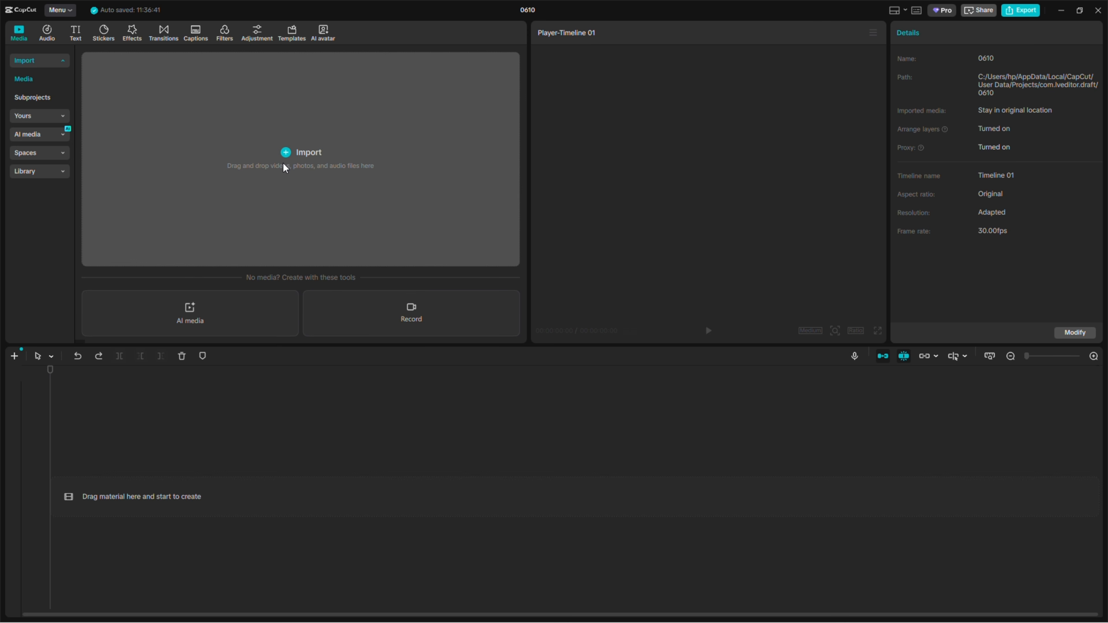
pyautogui.click(287, 162)
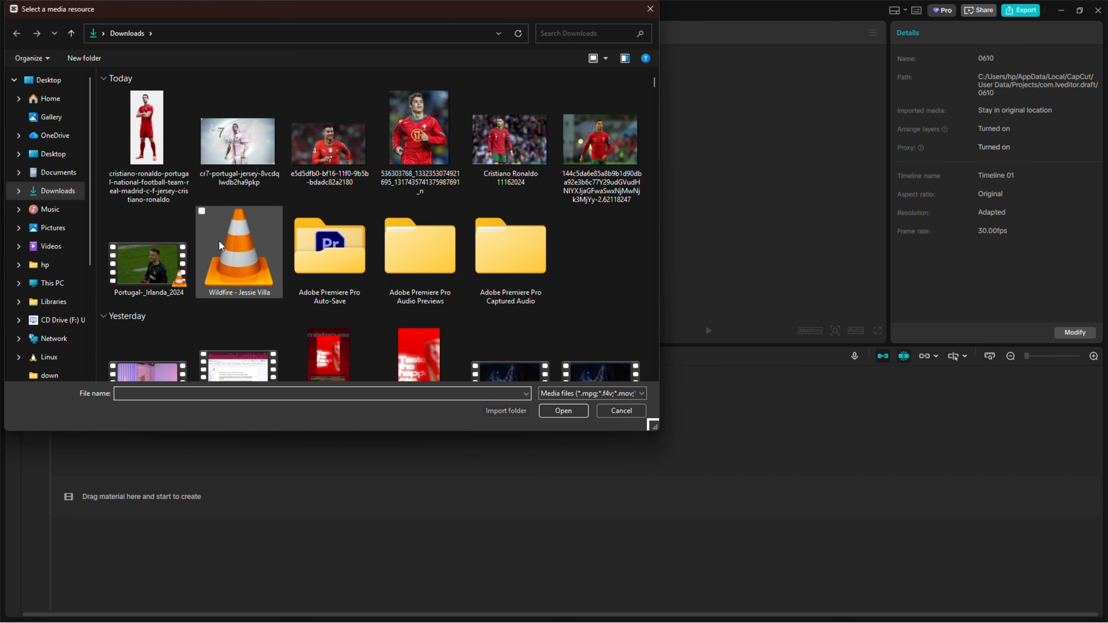
pyautogui.click(151, 271)
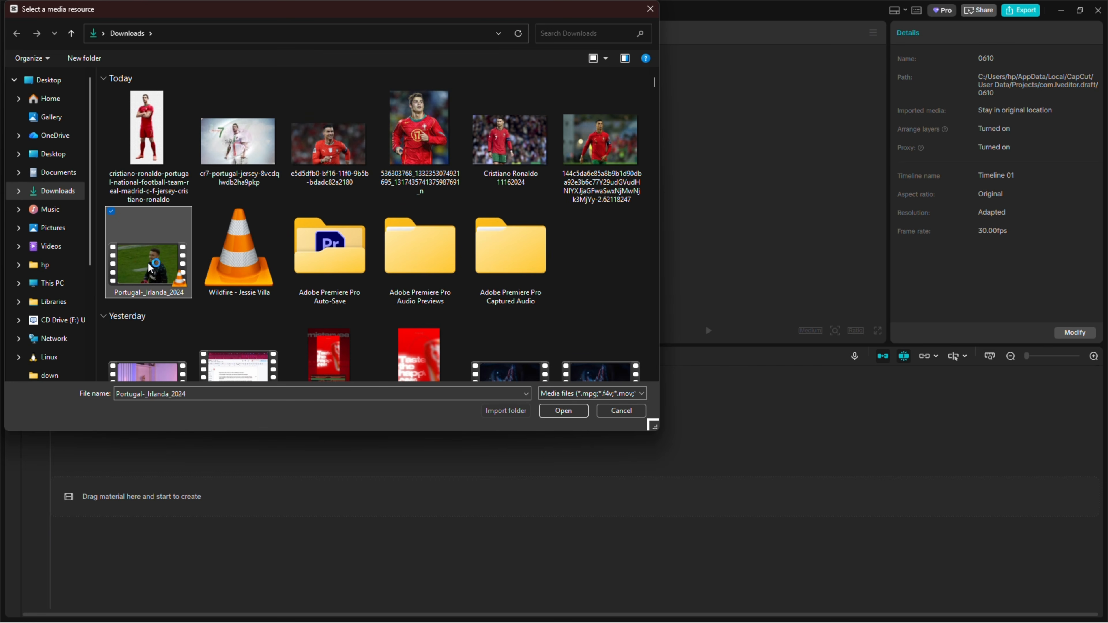
pyautogui.keyDown('shift'); pyautogui.click(147, 148); pyautogui.keyUp('shift')
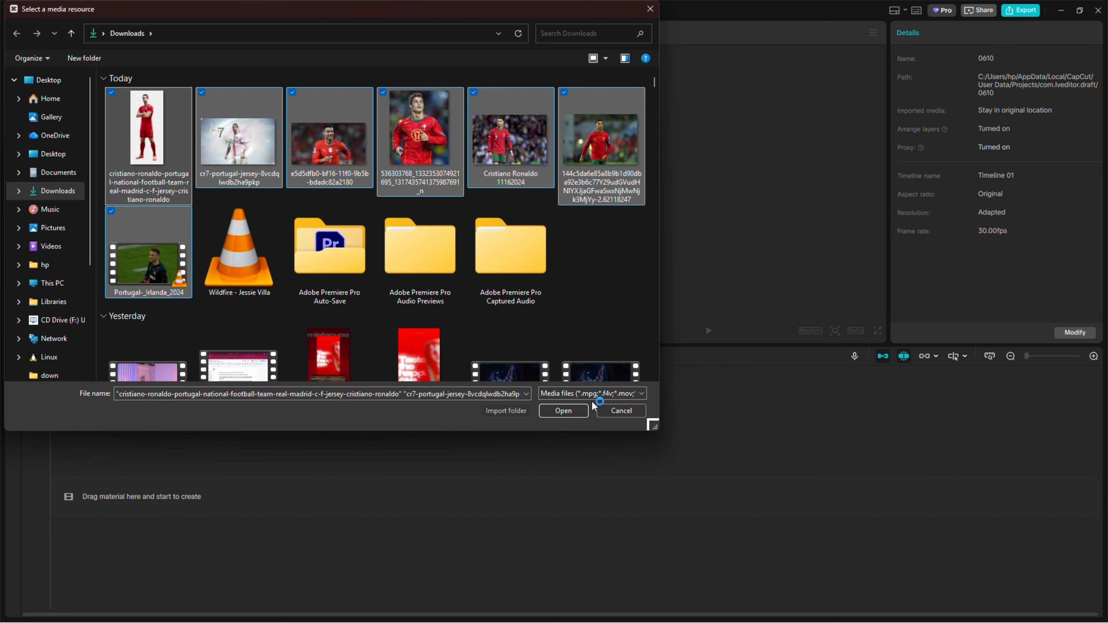
pyautogui.click(564, 411)
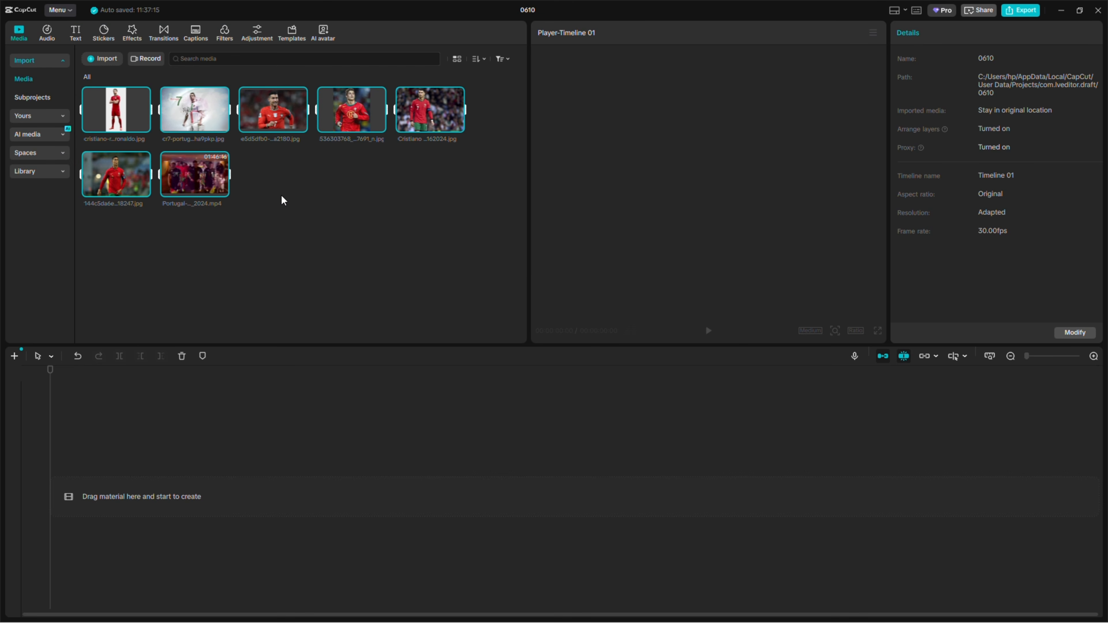
# Place the Portugal-_Irlanda_2024.mp4 video on the timeline and lower its volume all the way to silence
pyautogui.moveTo(223, 195)
pyautogui.click(217, 309)
pyautogui.moveTo(193, 187)
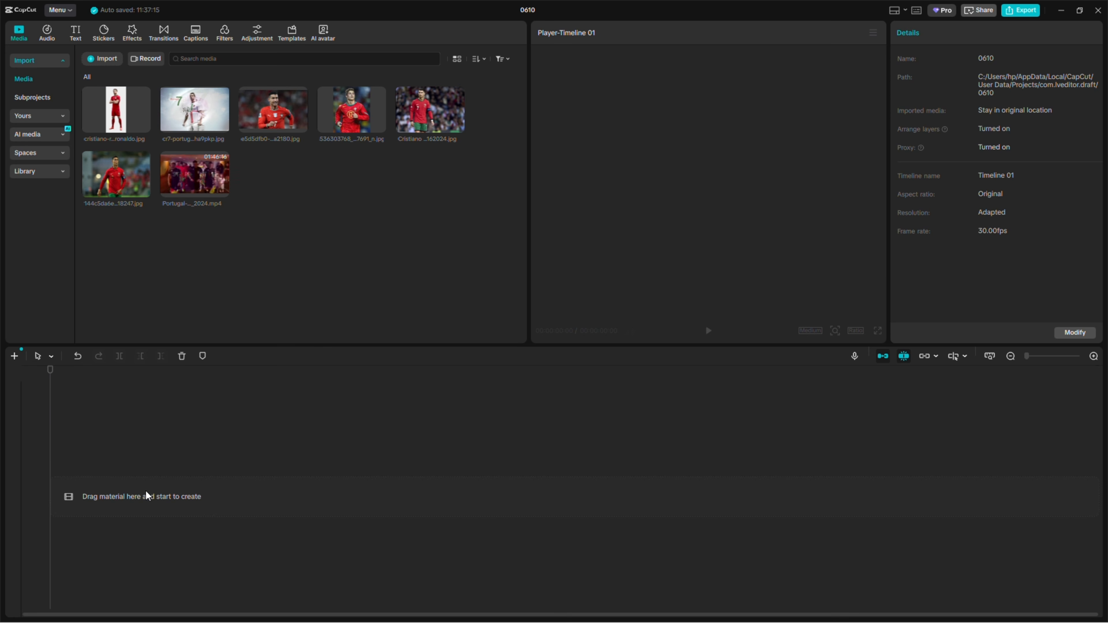
pyautogui.click(181, 189)
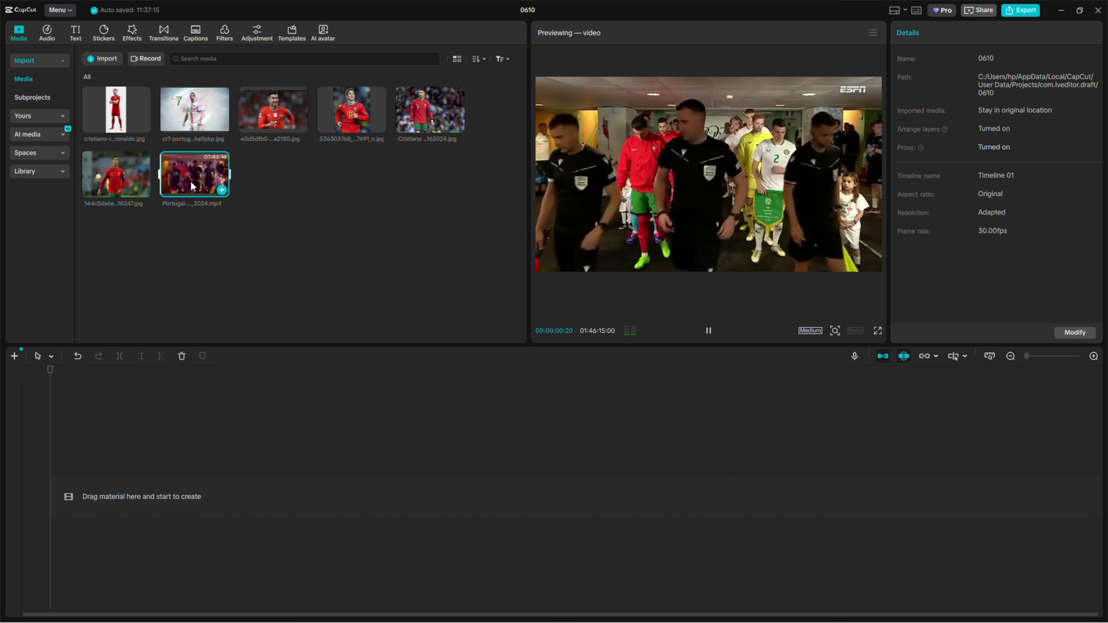
pyautogui.moveTo(182, 189); pyautogui.dragTo(131, 492)
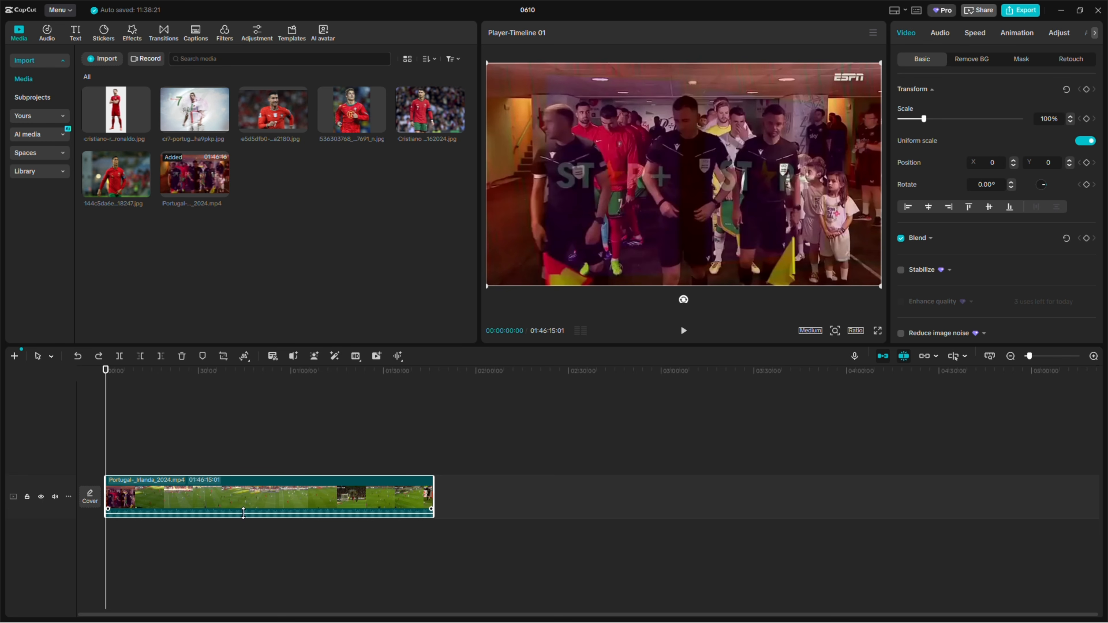
pyautogui.moveTo(243, 514); pyautogui.dragTo(247, 527)
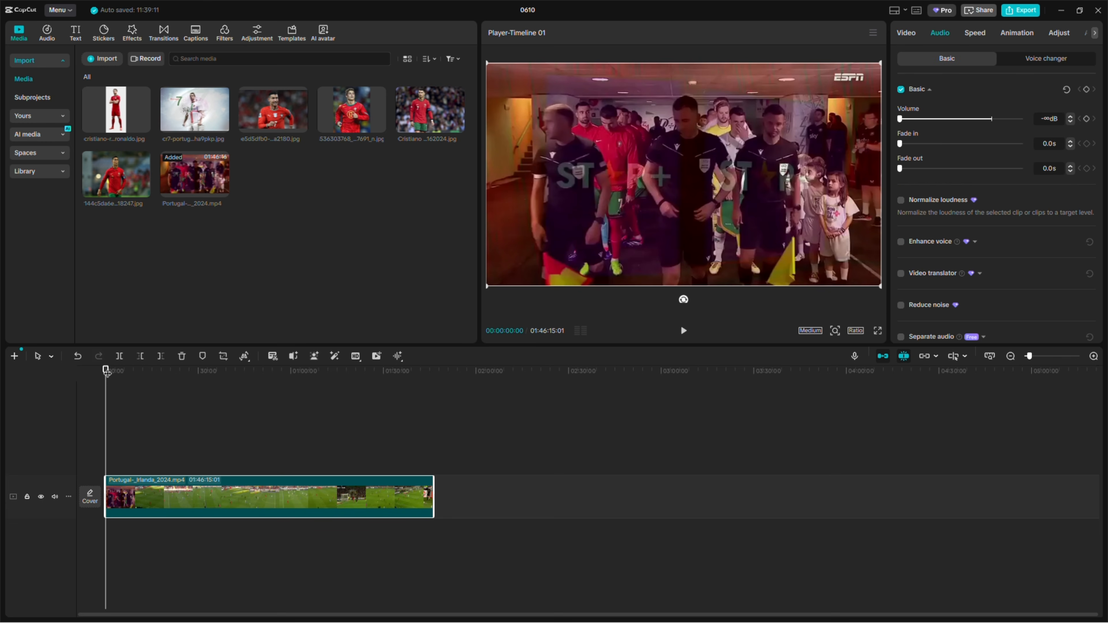
pyautogui.moveTo(108, 372); pyautogui.dragTo(121, 372)
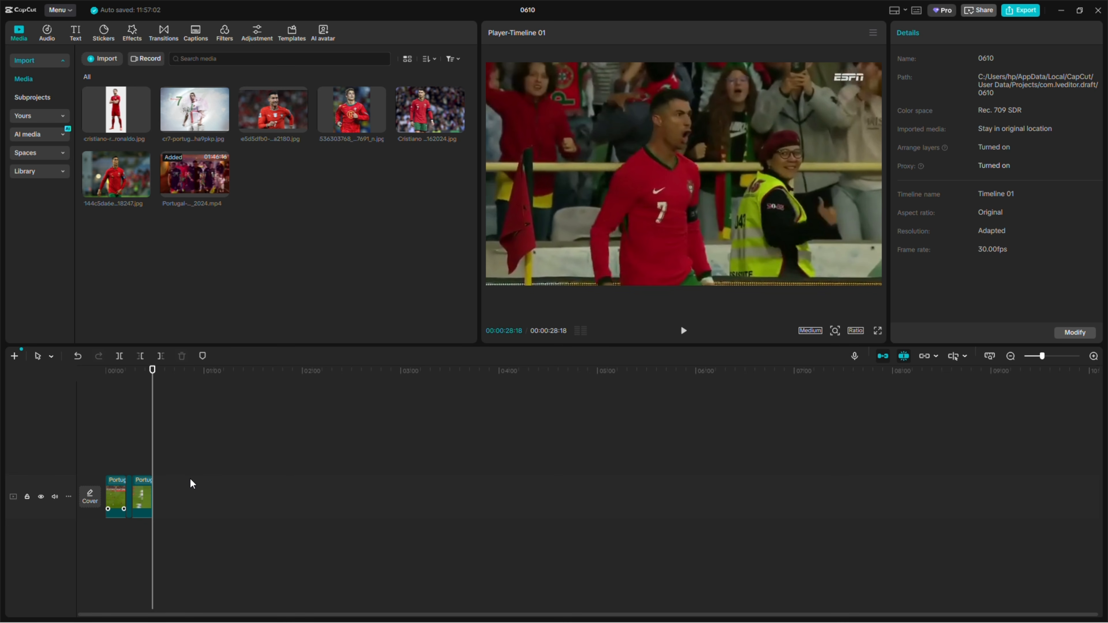
# Switch the workspace to the Vertical layout with a wider player and set the aspect ratio to 9:16
pyautogui.click(898, 11)
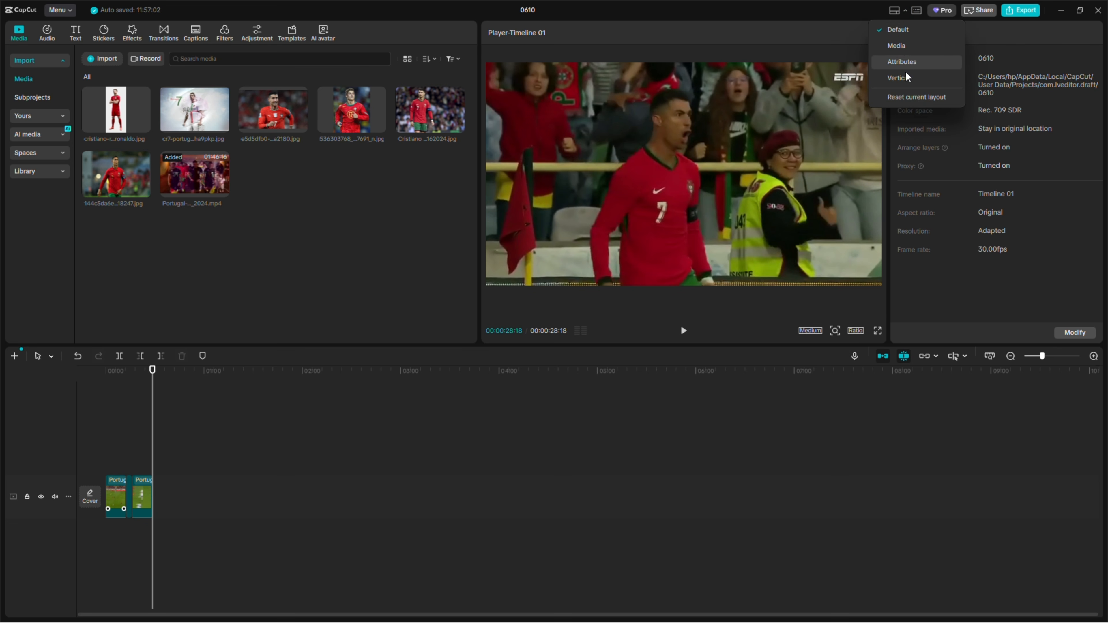
pyautogui.click(899, 78)
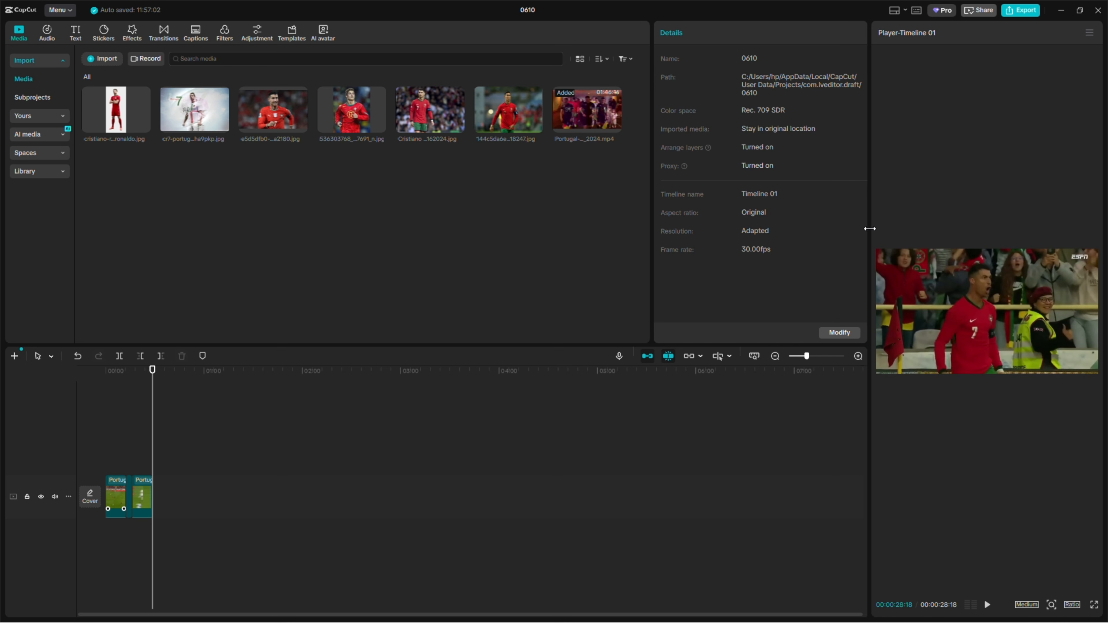
pyautogui.moveTo(869, 228); pyautogui.dragTo(735, 223)
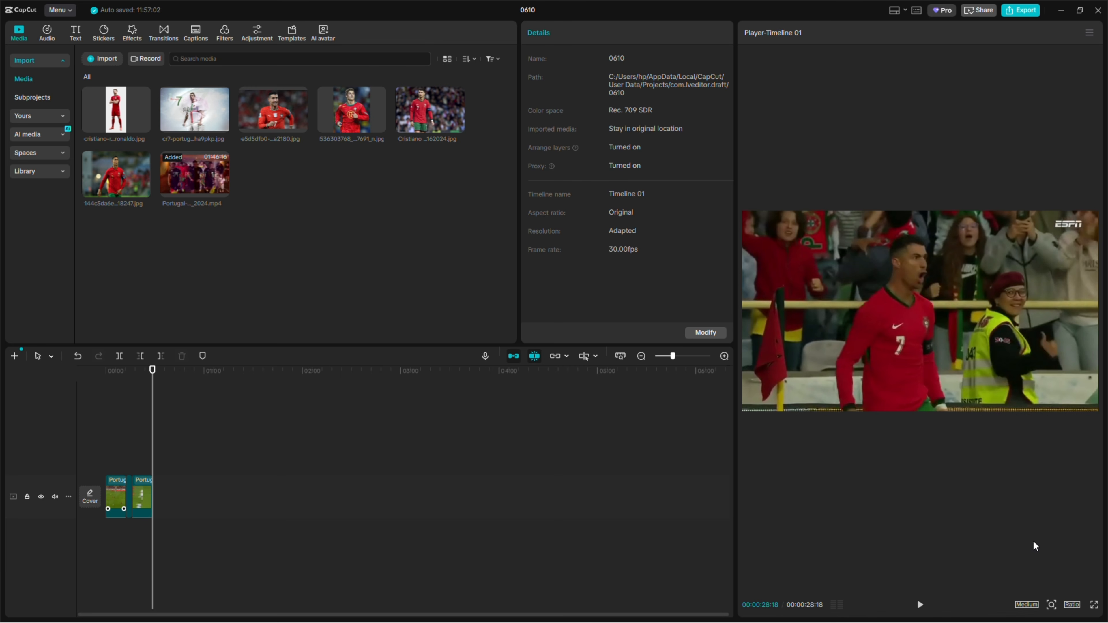
pyautogui.click(1072, 605)
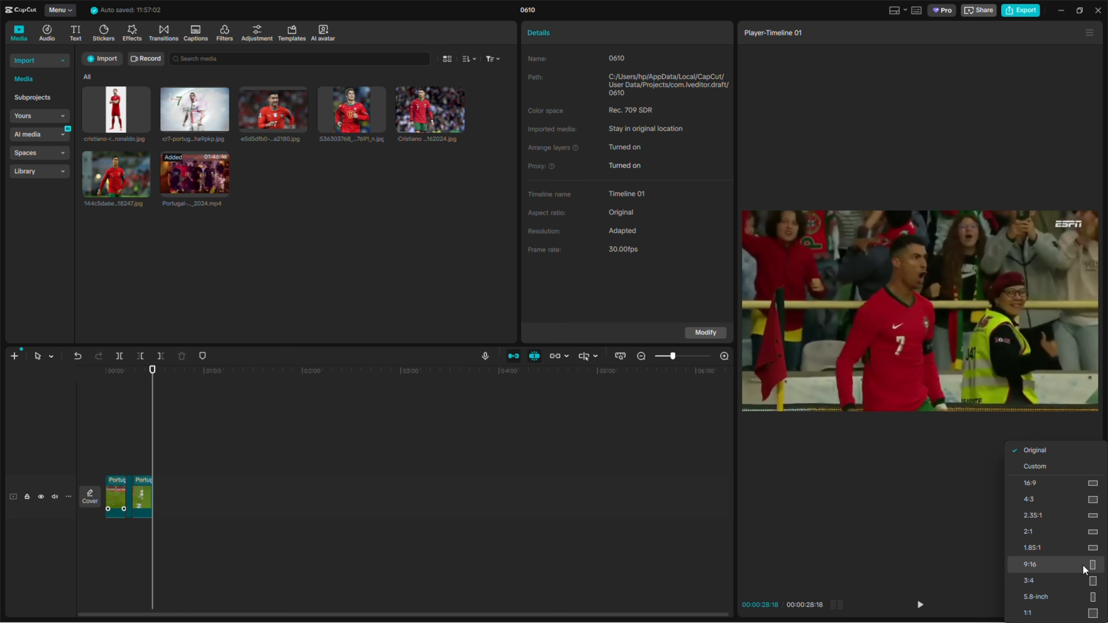
pyautogui.click(1066, 569)
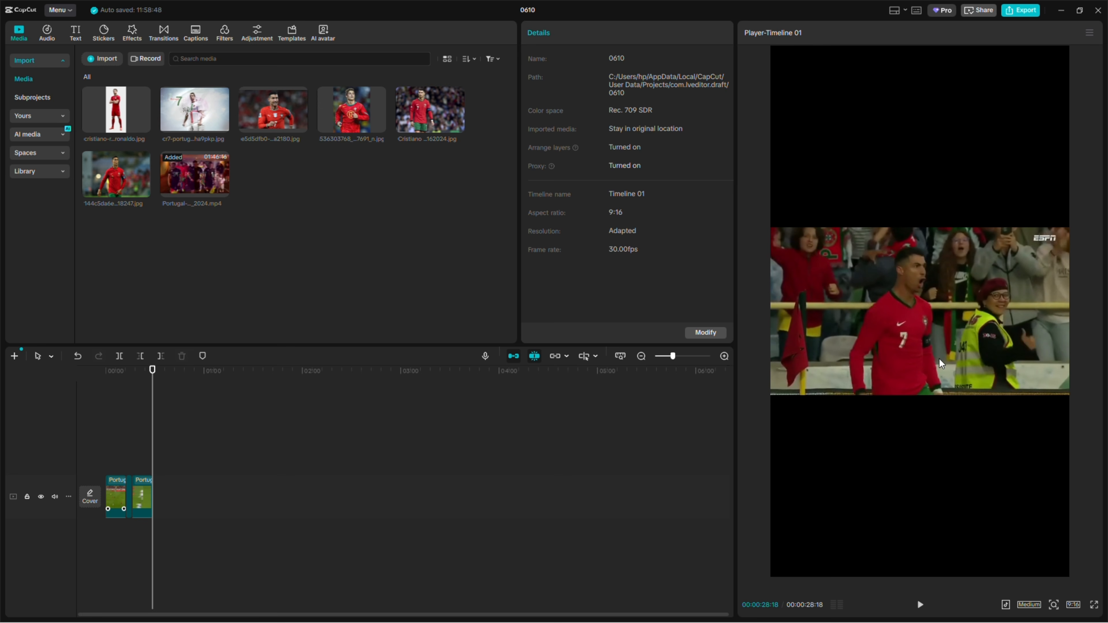
# Scale the first clip to 316% so it fills the vertical frame, and play its opening to check the framing
pyautogui.click(105, 376)
pyautogui.moveTo(106, 376); pyautogui.dragTo(113, 376)
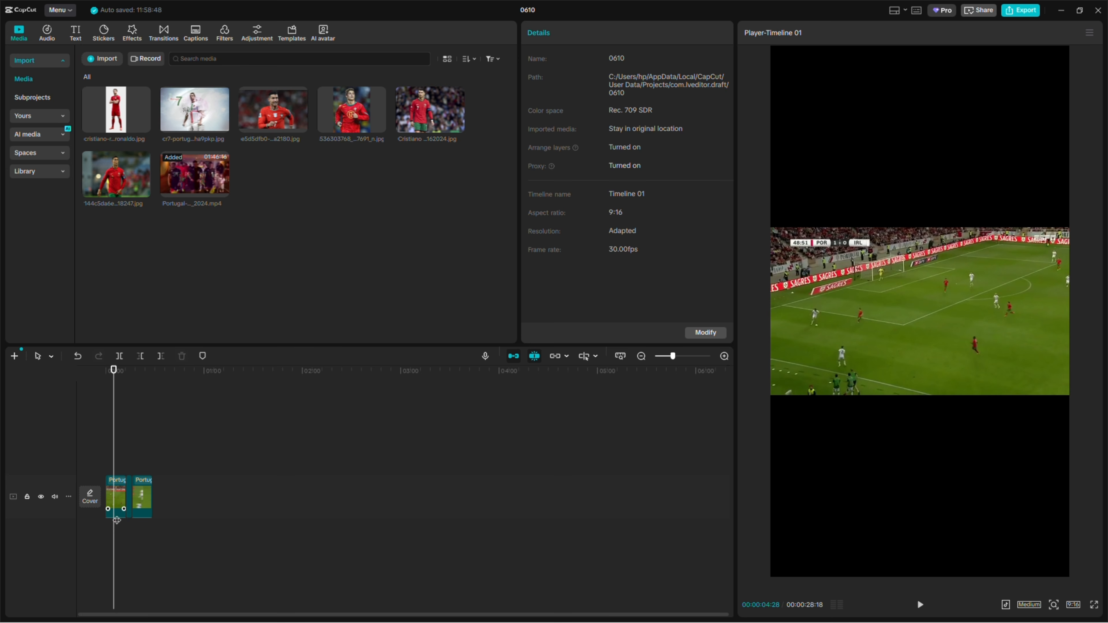
pyautogui.click(116, 509)
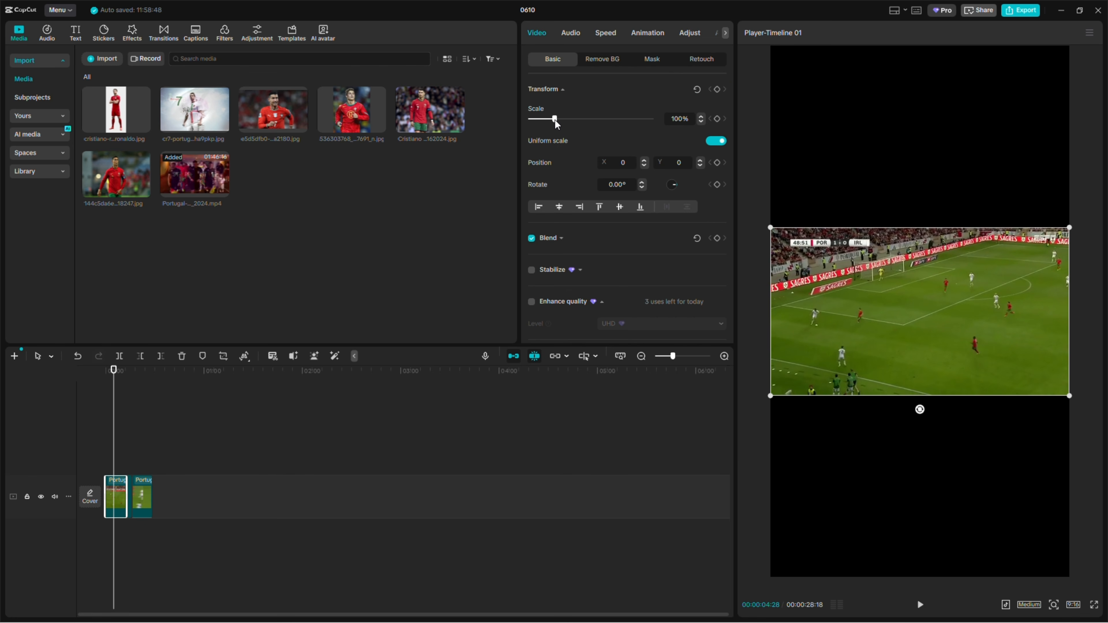
pyautogui.moveTo(555, 119); pyautogui.dragTo(608, 121)
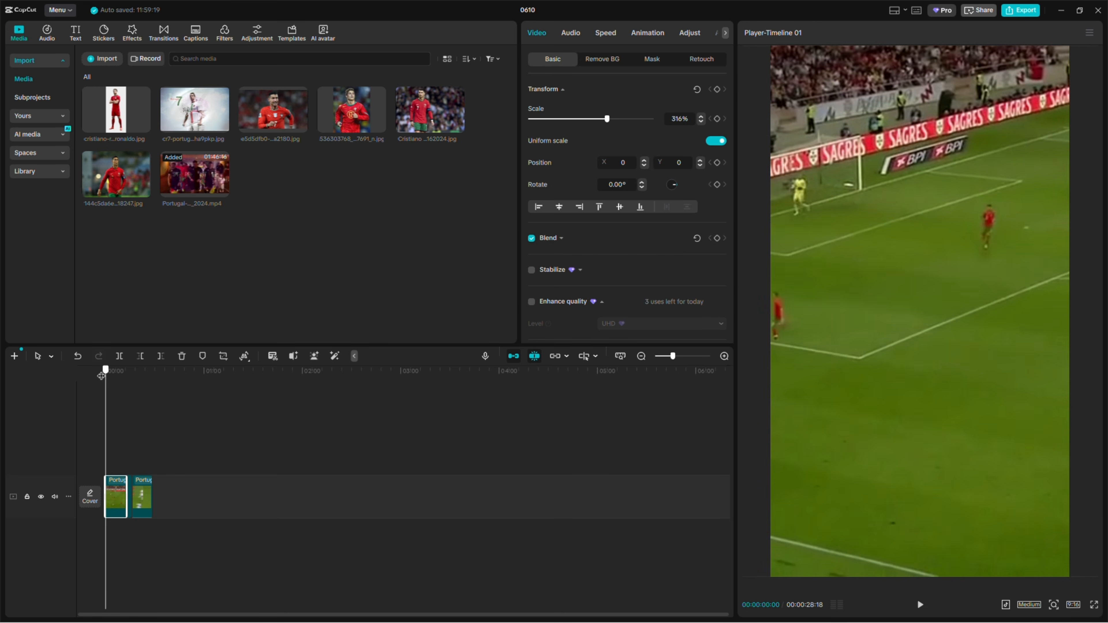
pyautogui.click(103, 371)
pyautogui.press('space')
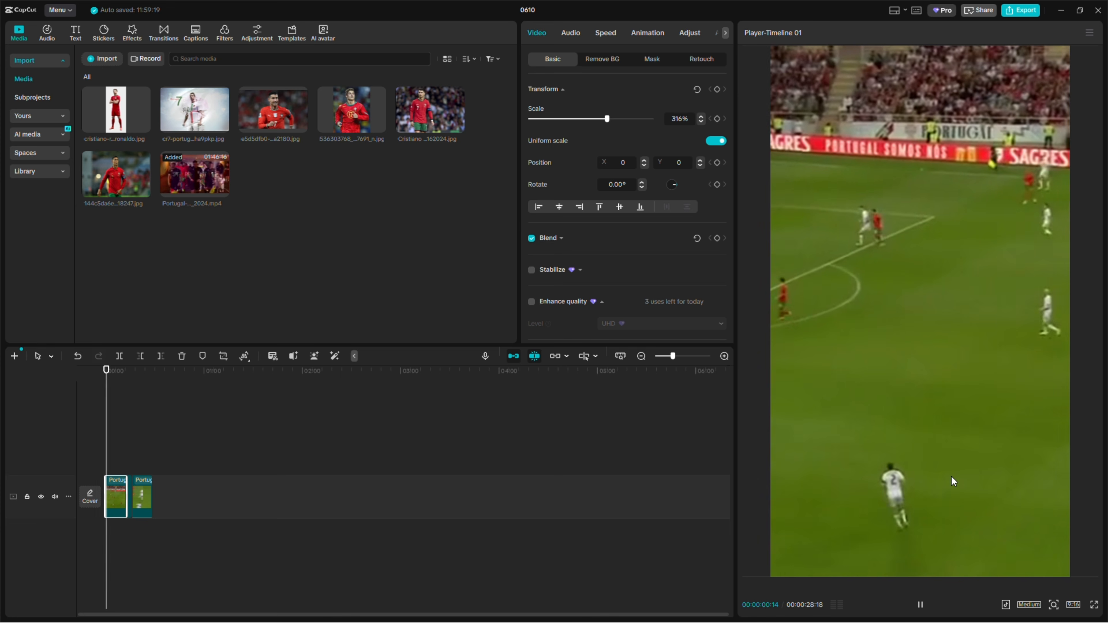
pyautogui.press('space')
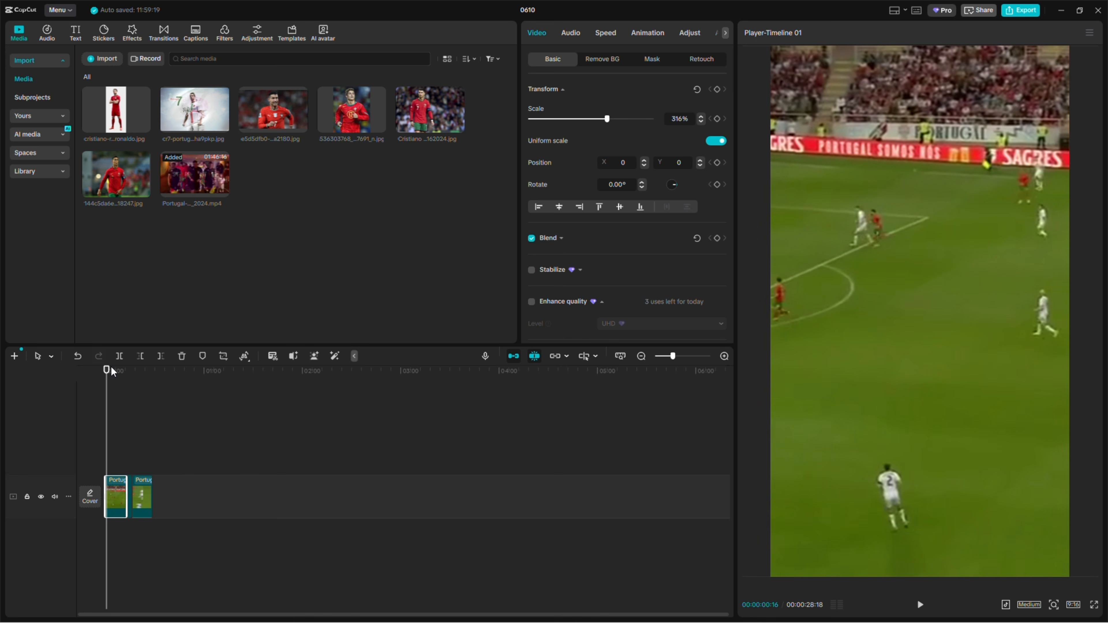
# Shift the first clip horizontally to X position 2306 and add a Transform keyframe at 00:00:05:04
pyautogui.click(104, 371)
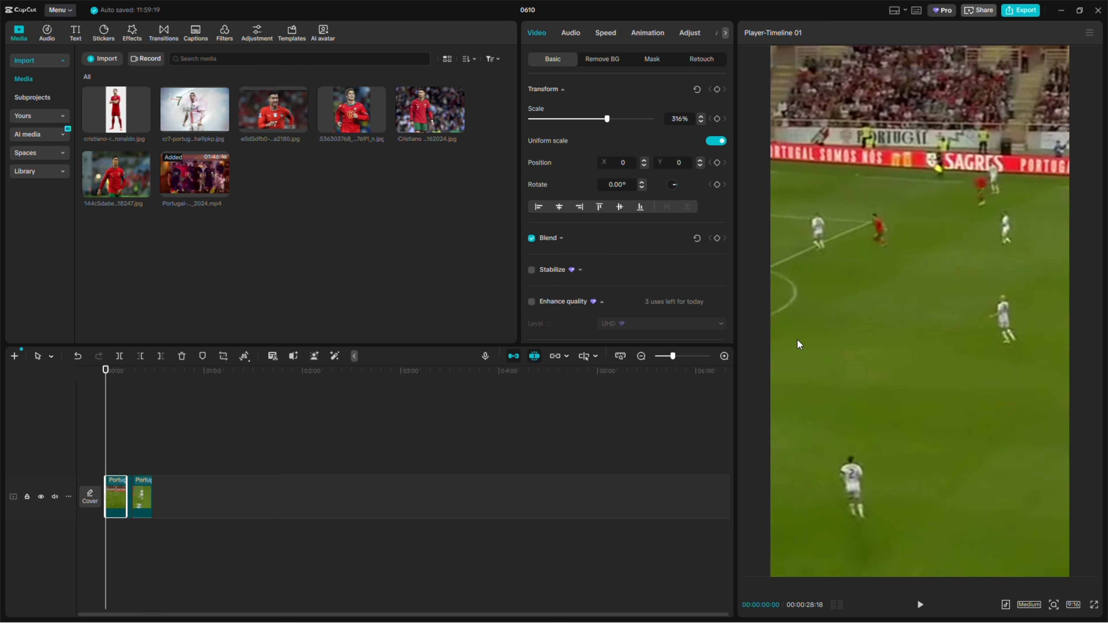
pyautogui.moveTo(798, 340); pyautogui.dragTo(1080, 363)
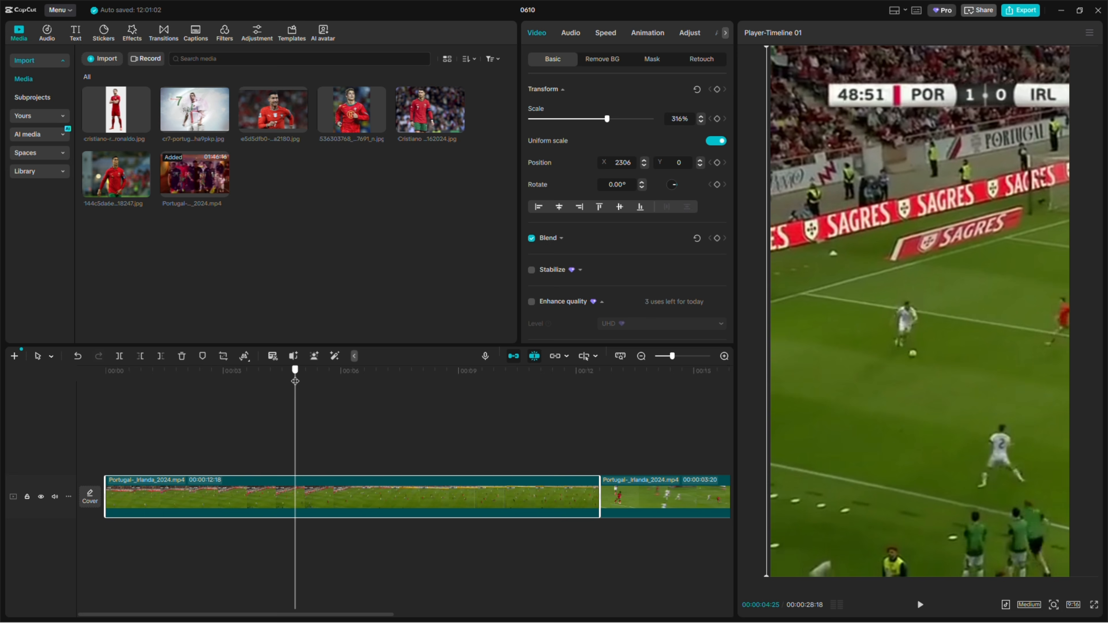
pyautogui.moveTo(295, 381); pyautogui.dragTo(307, 382)
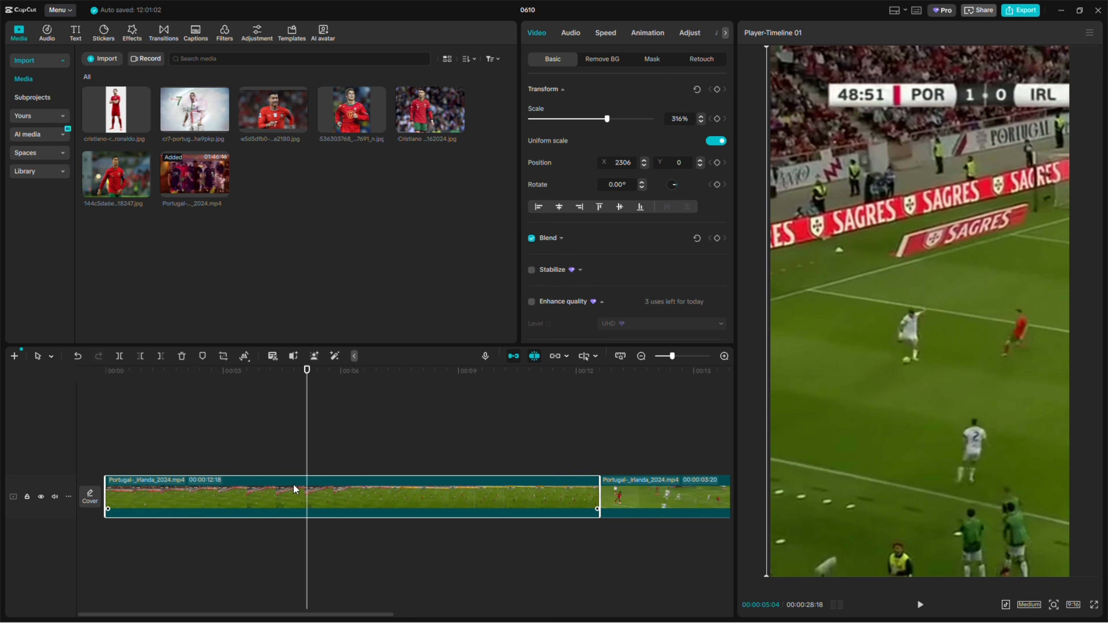
pyautogui.click(718, 90)
# Play on to 00:00:06:02 and shift the first clip horizontally to X position -932 so the ball stays in frame
pyautogui.press('space')
pyautogui.press('space')
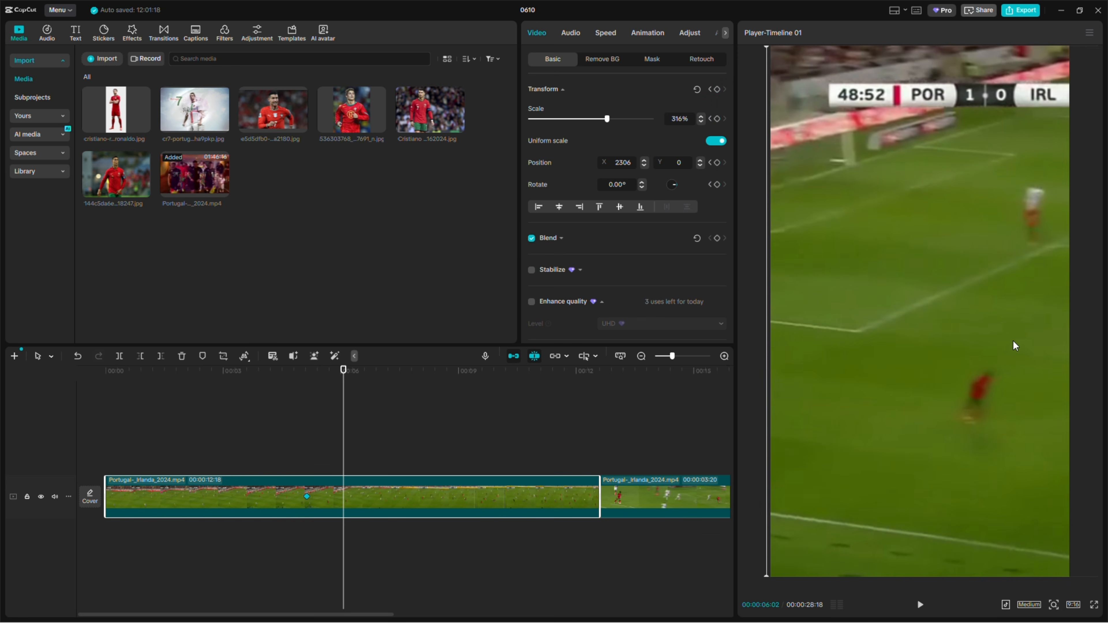
pyautogui.moveTo(1007, 347); pyautogui.dragTo(674, 347)
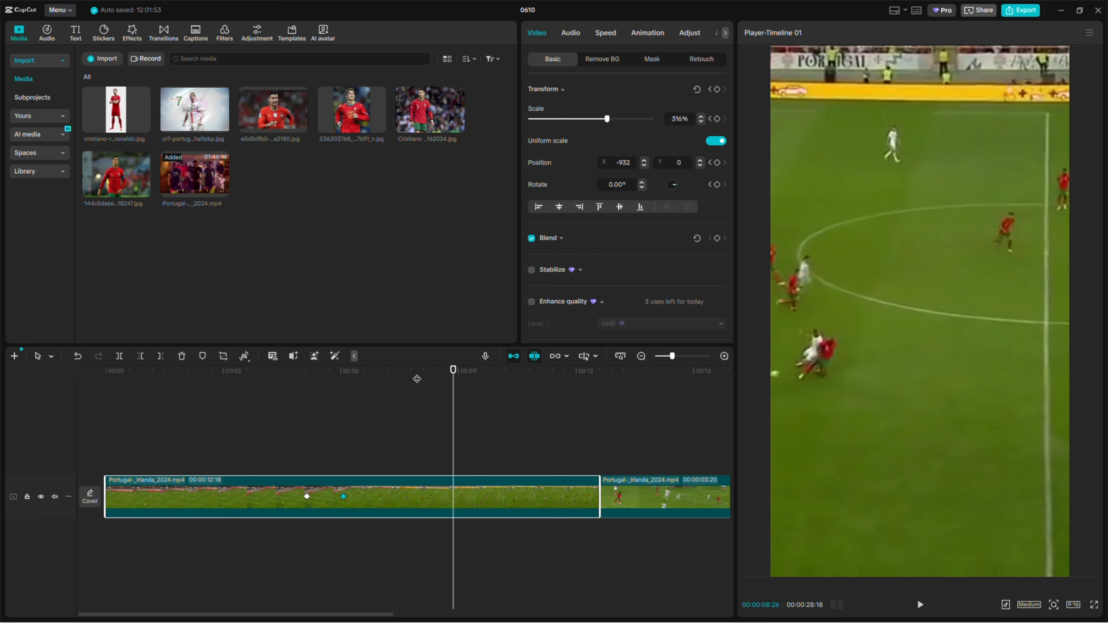
# Play the first clip from about 00:00:08:00 and add a Transform keyframe at 00:00:08:08
pyautogui.click(415, 377)
pyautogui.press('space')
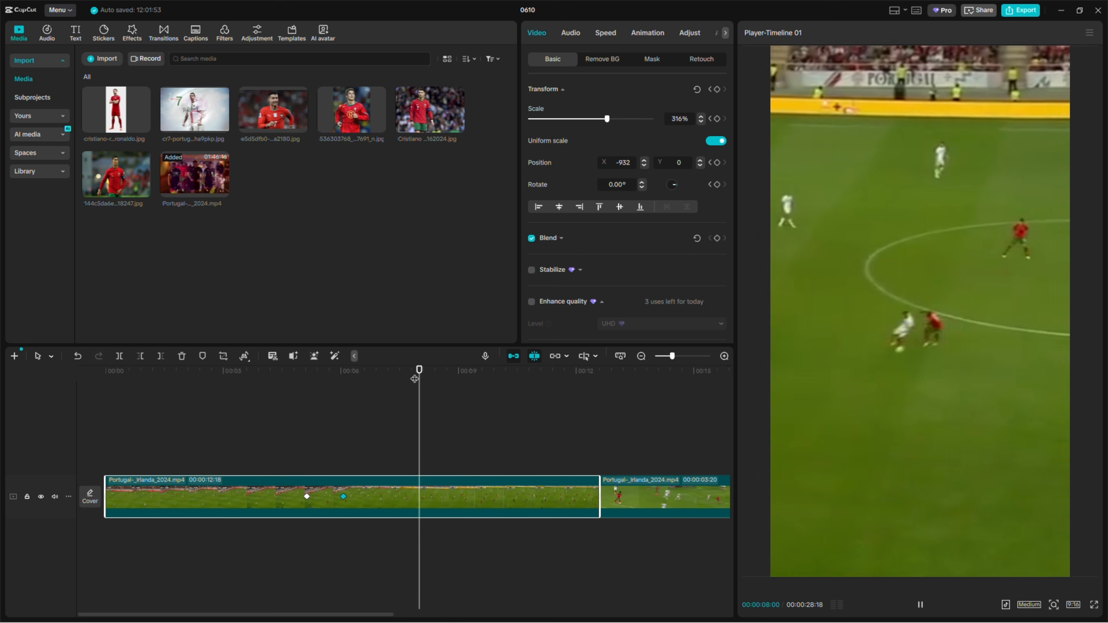
pyautogui.press('space')
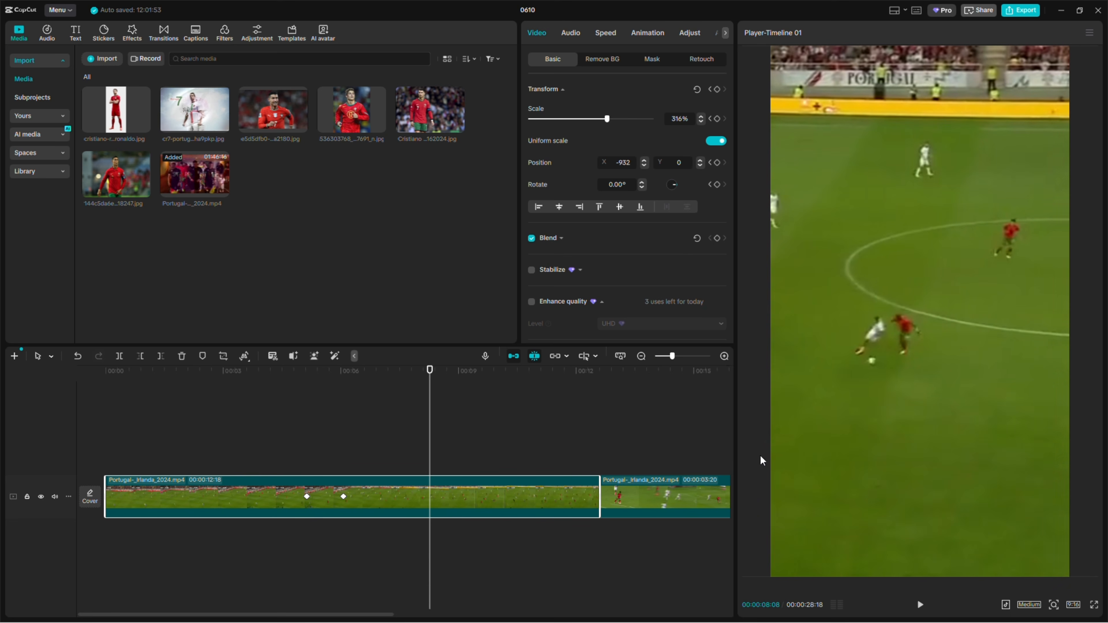
pyautogui.click(717, 89)
# Play on to 00:00:08:27 and shift the first clip to X position 171, with the tackle back inside the frame
pyautogui.press('space')
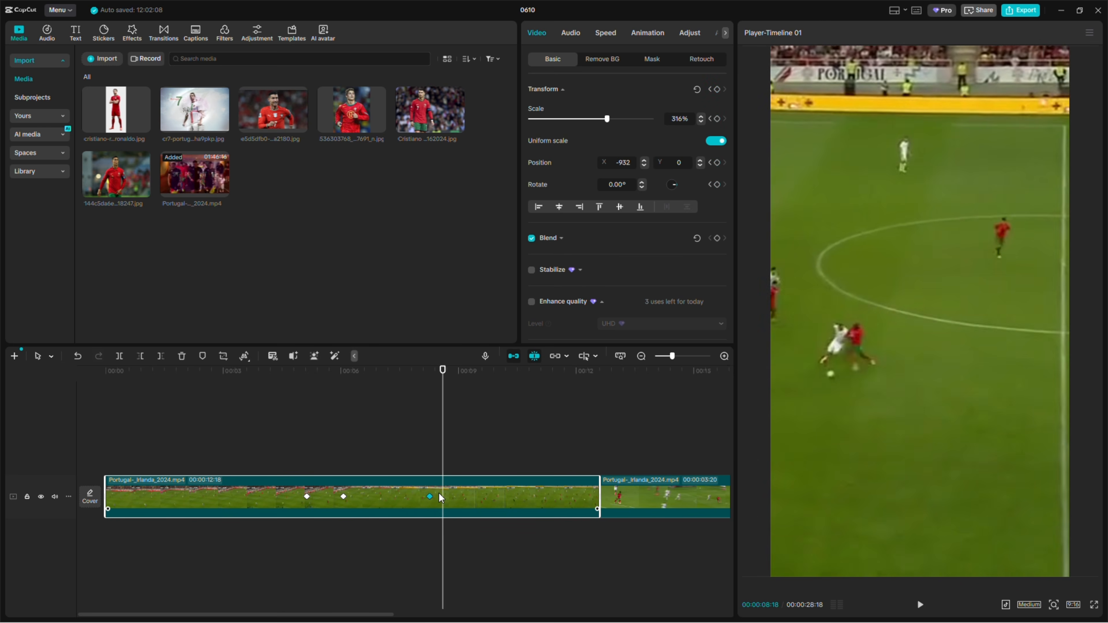
pyautogui.press('space')
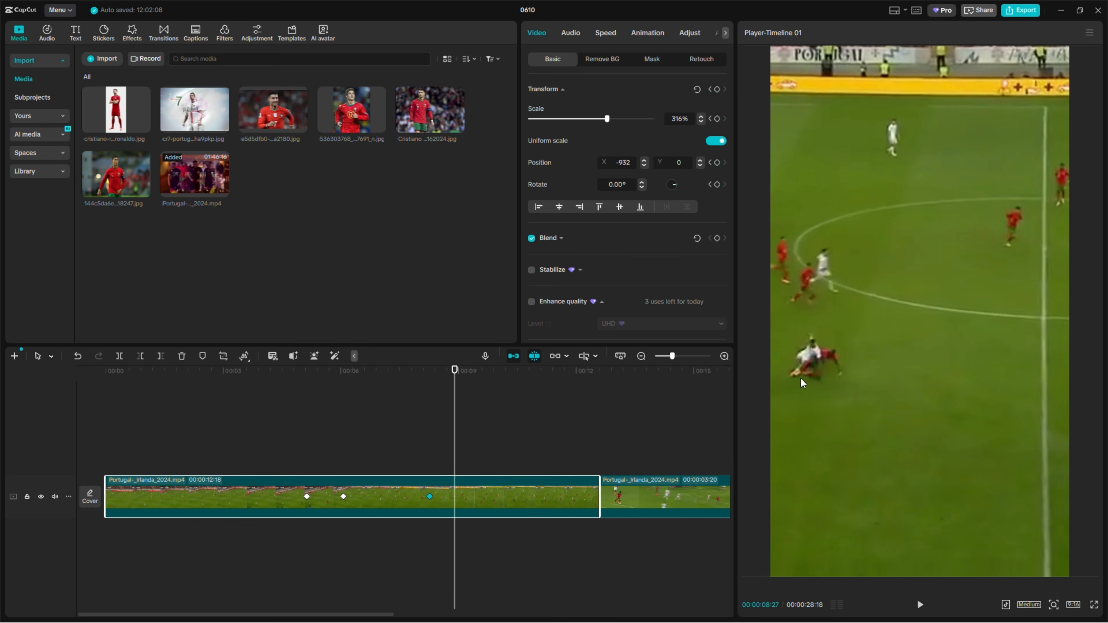
pyautogui.moveTo(801, 379); pyautogui.dragTo(955, 370)
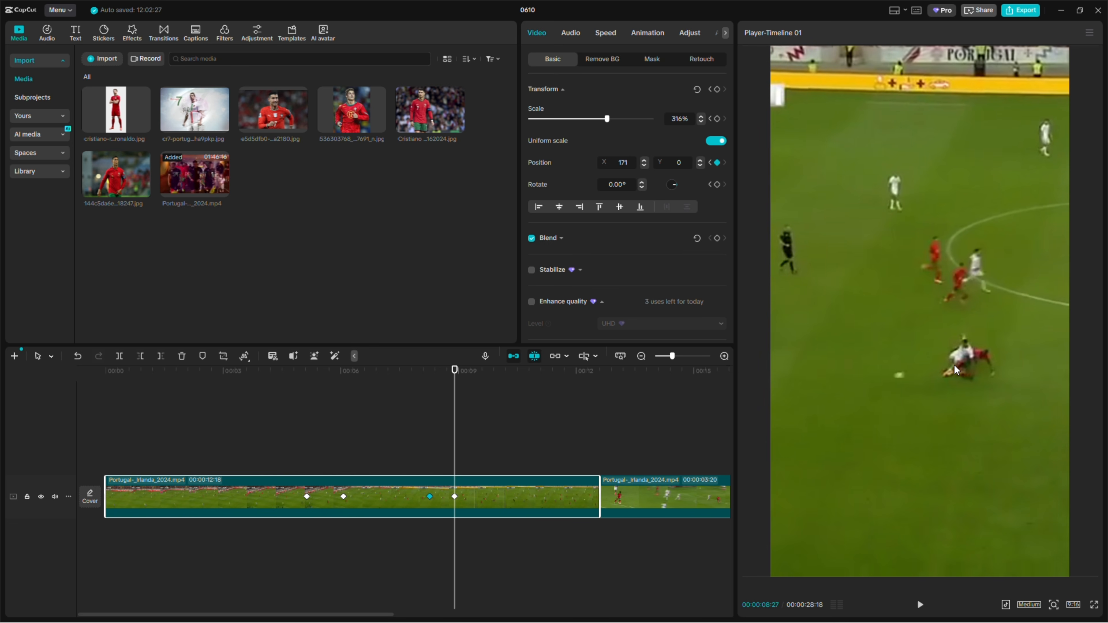
# Continue keyframing the first clip's position from about 00:00:09:21 to its end to follow the play, and select the second clip
pyautogui.press('space')
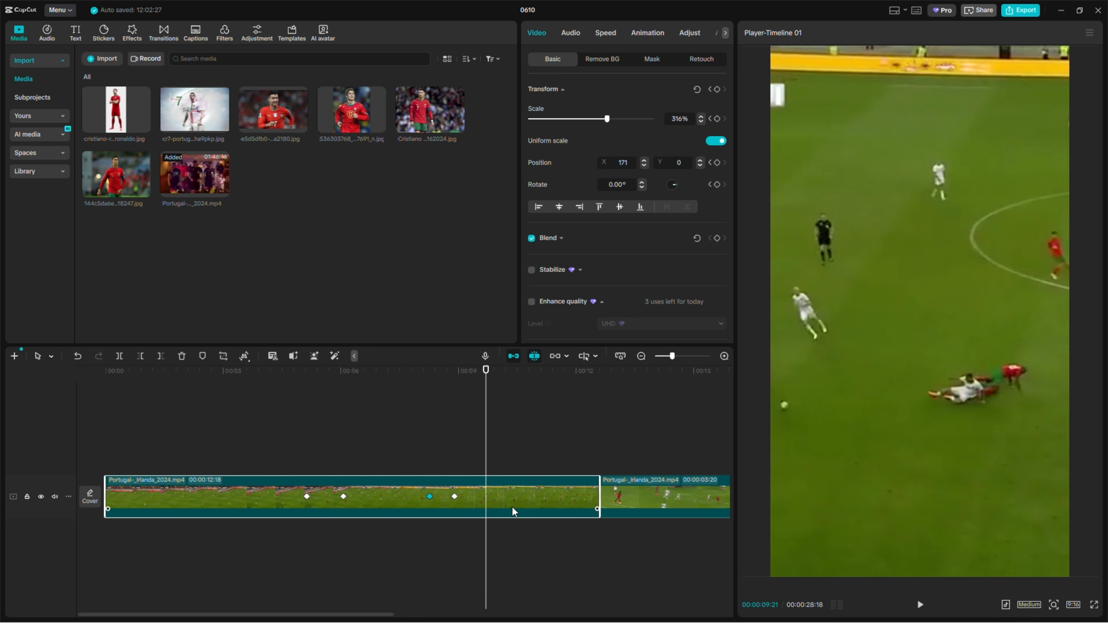
pyautogui.moveTo(486, 376); pyautogui.dragTo(487, 377)
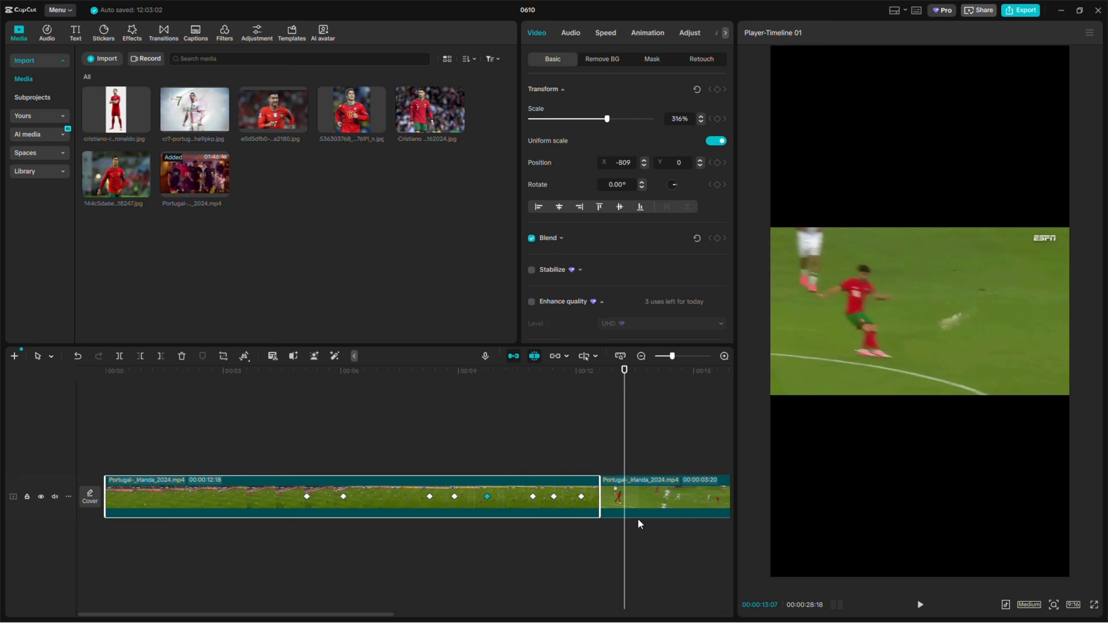
pyautogui.click(646, 512)
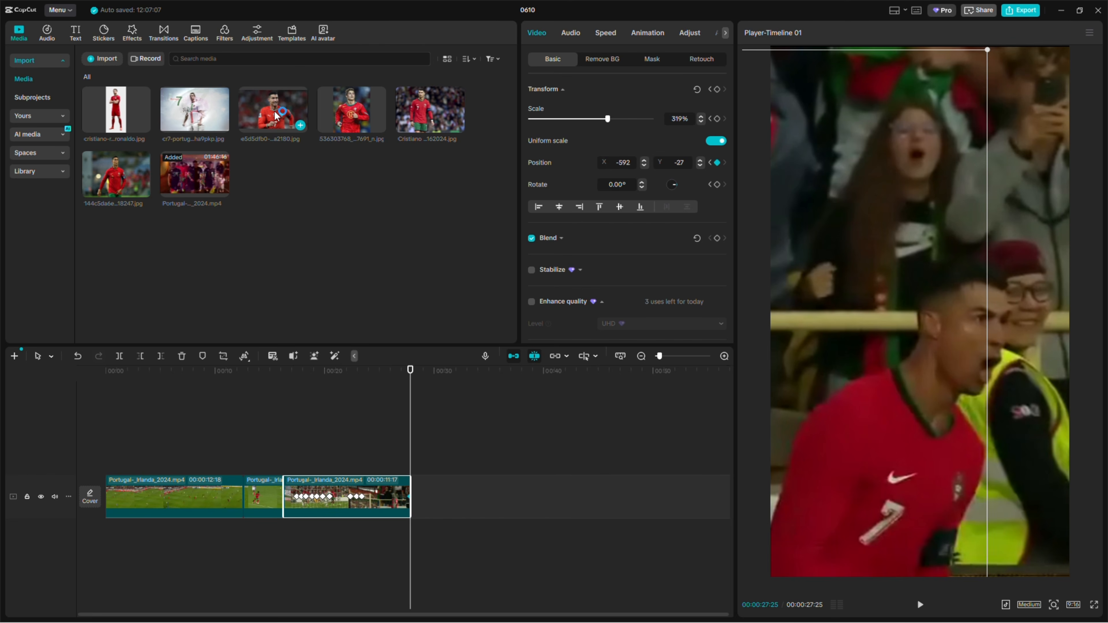
# Append the Cristiano Ronaldo 11162024.jpg image after the last video clip, scale it to 271% and shift it to X position 778
pyautogui.moveTo(276, 115); pyautogui.dragTo(444, 504)
pyautogui.click(444, 504)
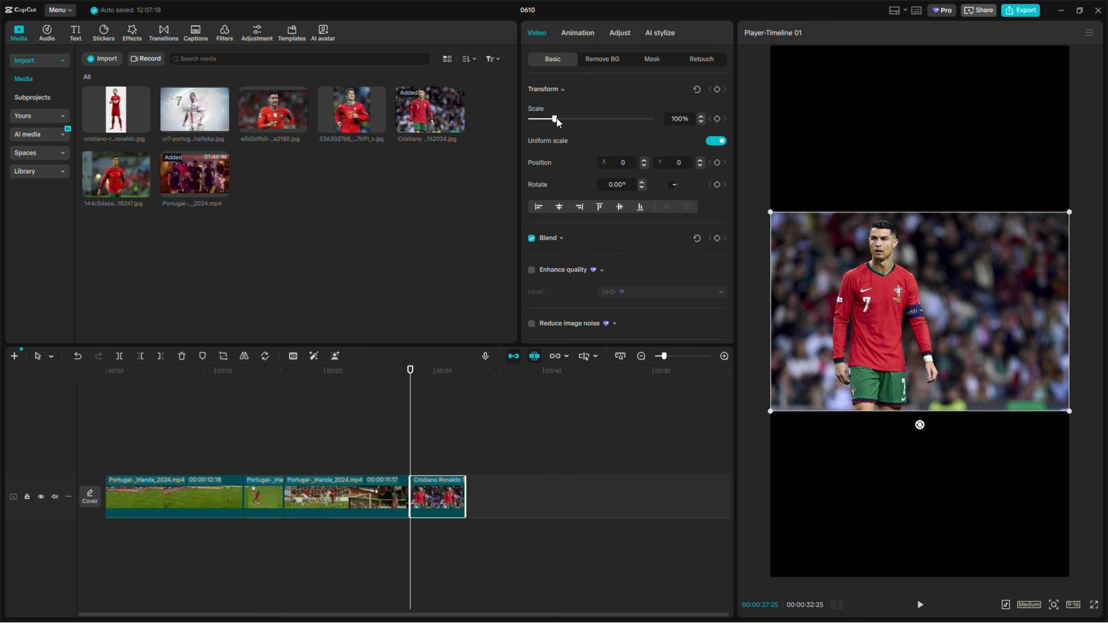
pyautogui.moveTo(556, 118); pyautogui.dragTo(598, 118)
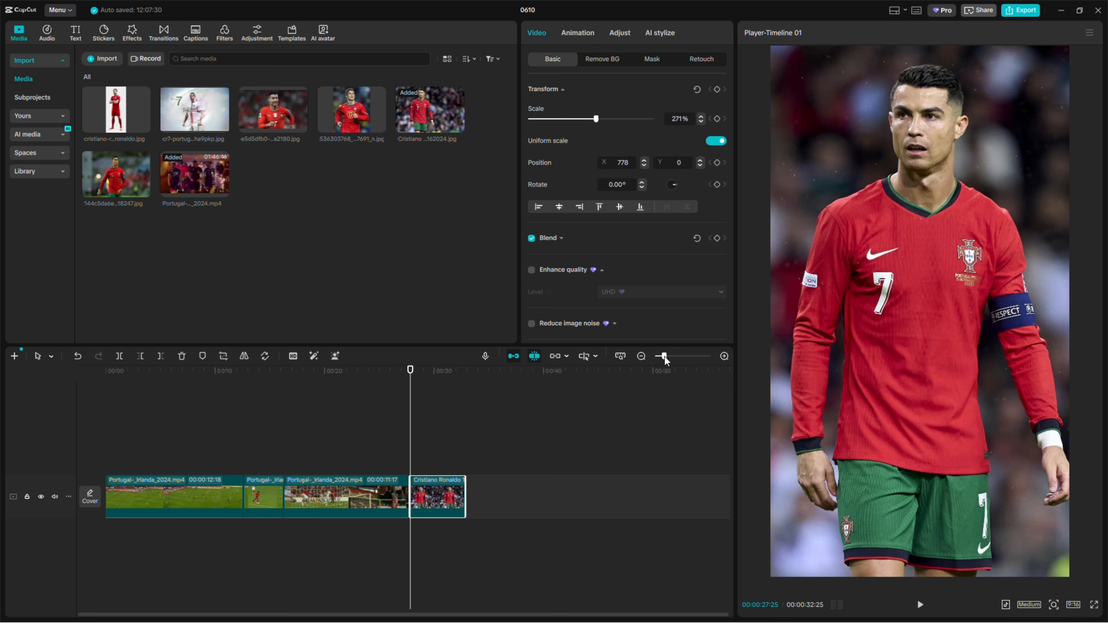
# Split the Cristiano Ronaldo 11162024.jpg clip every five frames from 00:00:28:00 through 00:00:29:20
pyautogui.moveTo(664, 357); pyautogui.dragTo(672, 357)
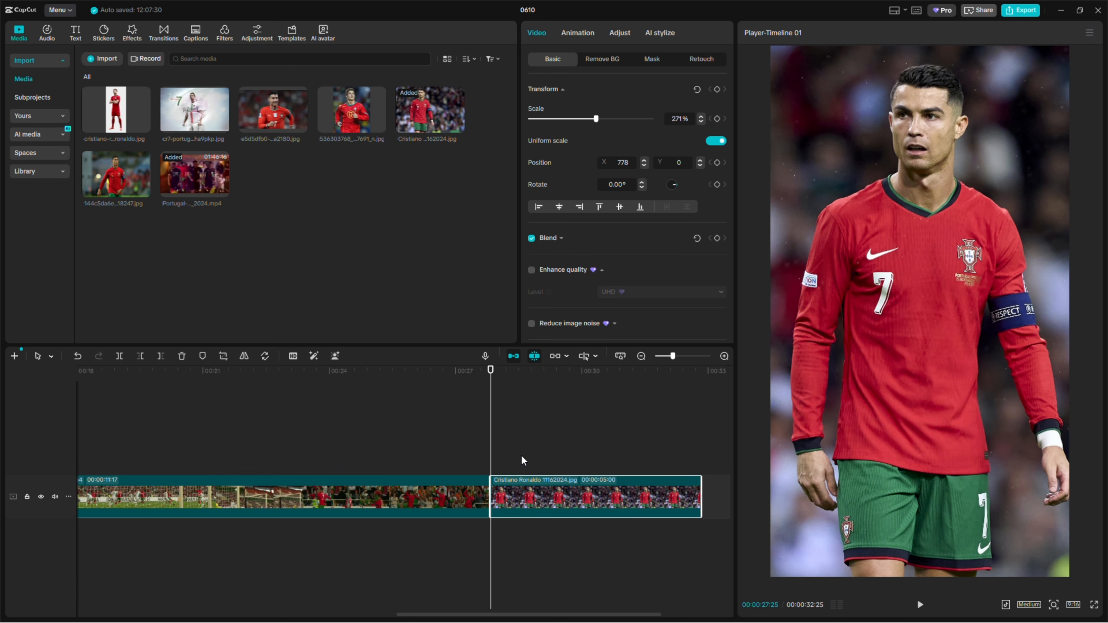
pyautogui.press('Right')
pyautogui.press('Right')
pyautogui.press('Right')
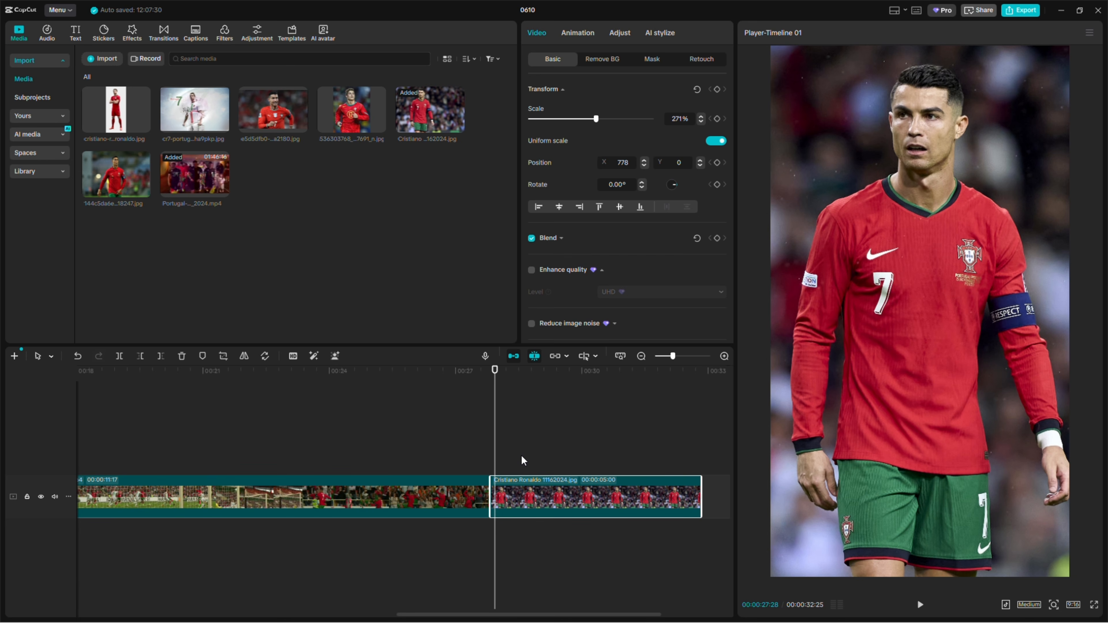
pyautogui.press('Right')
pyautogui.press('Right')
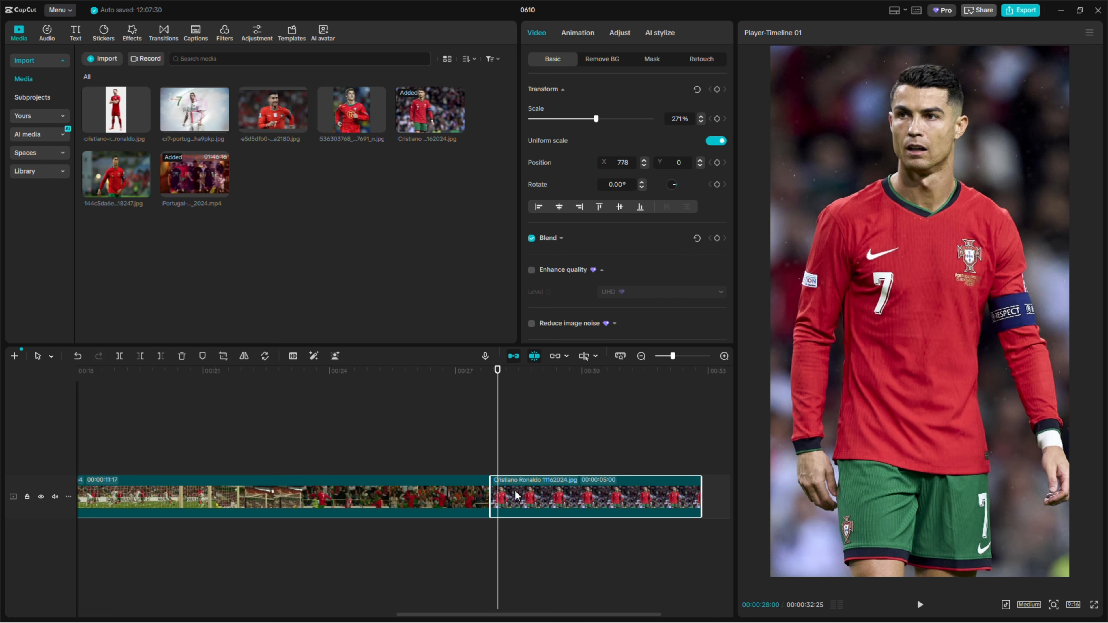
pyautogui.press('q')
pyautogui.press('Right')
pyautogui.press('Right')
pyautogui.press('Right')
pyautogui.press('Right')
pyautogui.press('Right')
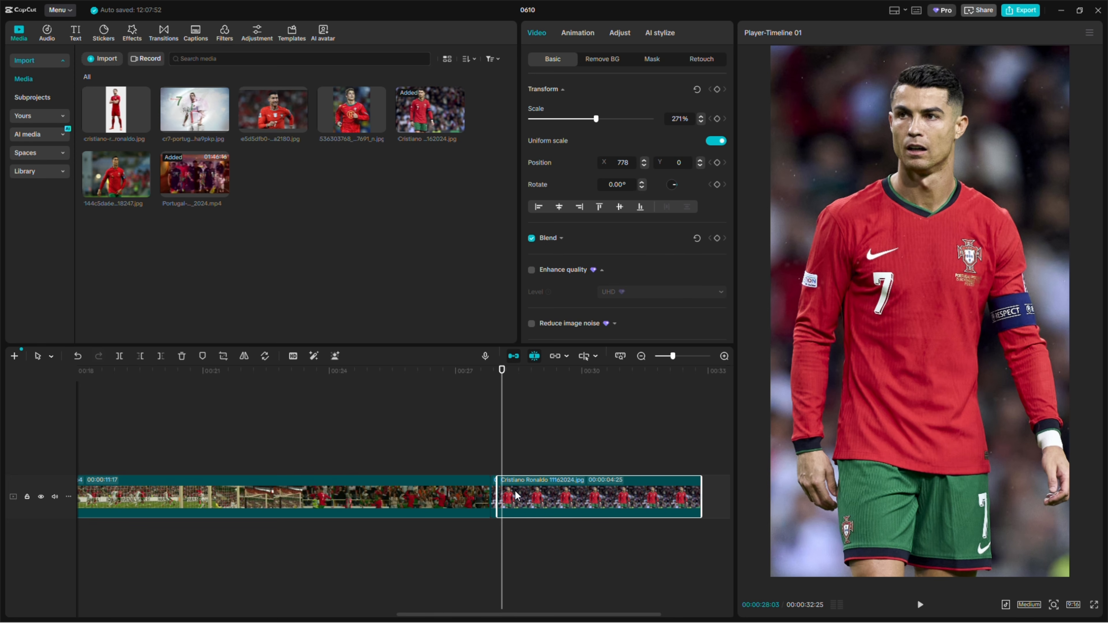
pyautogui.press('q')
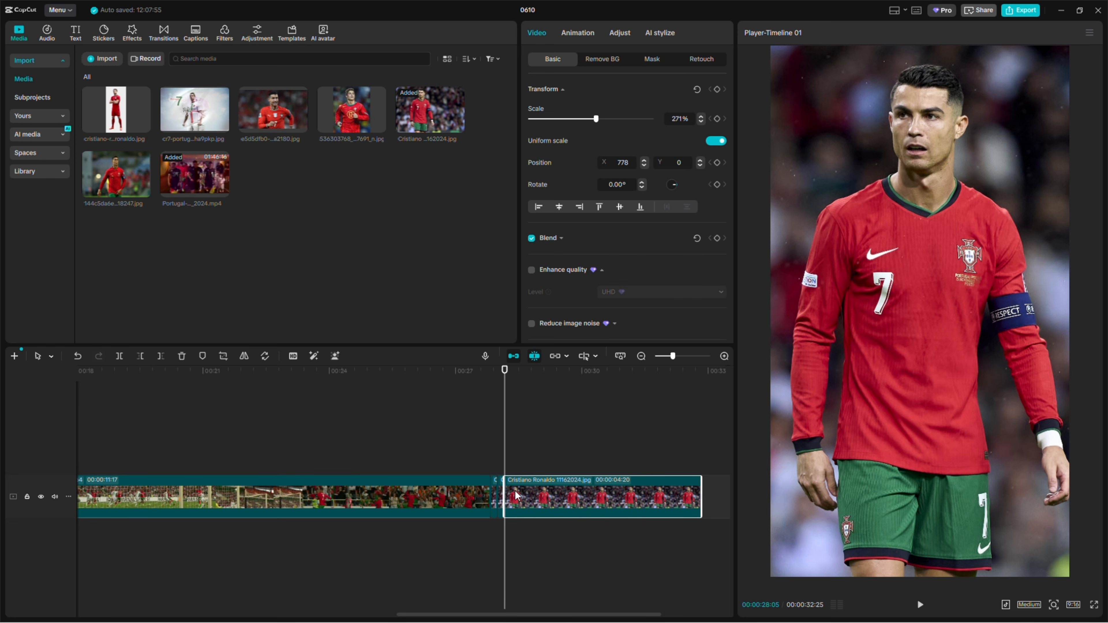
pyautogui.press('Right')
pyautogui.press('Right')
pyautogui.press('Right')
pyautogui.press('Right')
pyautogui.press('Right')
pyautogui.press('q')
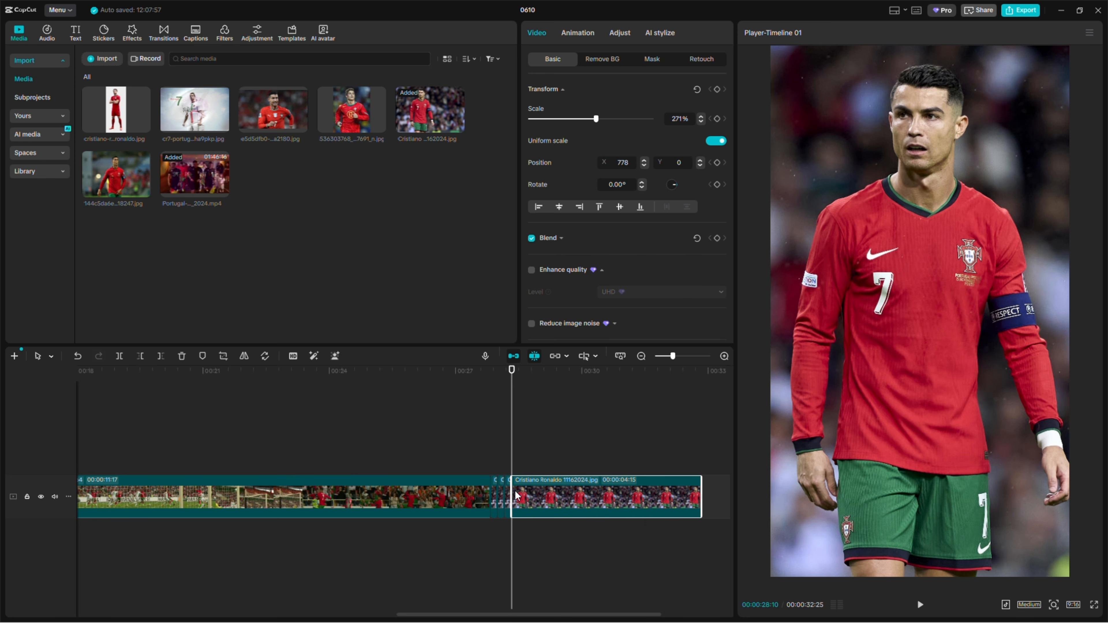
pyautogui.press('Right')
pyautogui.press('Right')
pyautogui.press('Right')
pyautogui.press('Right')
pyautogui.press('Right')
pyautogui.press('q')
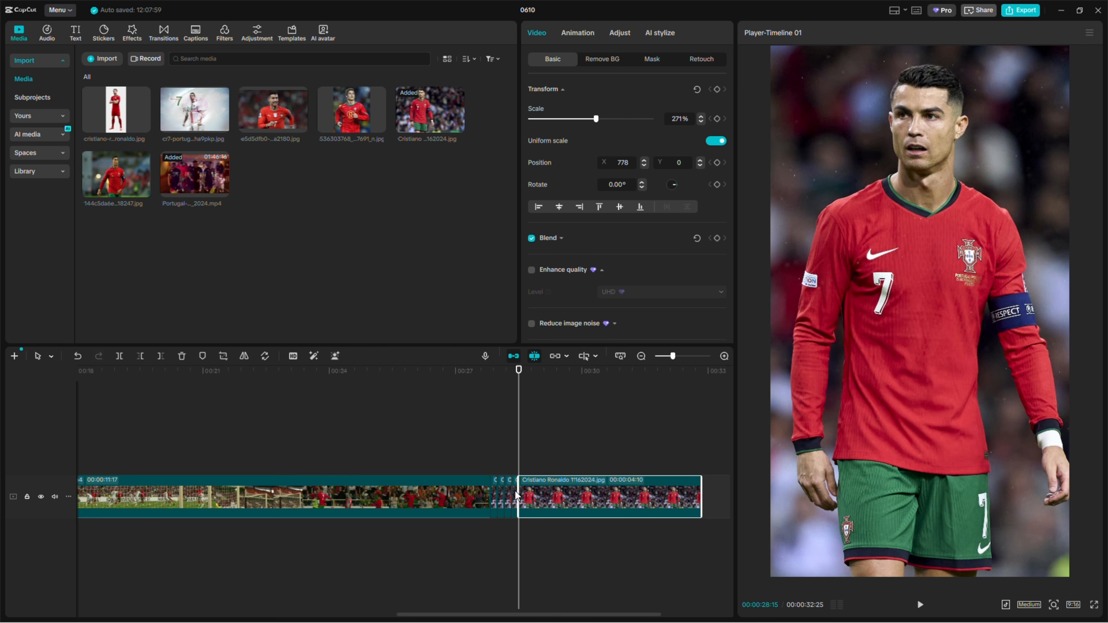
pyautogui.press('Right')
pyautogui.press('Right')
pyautogui.press('Right')
pyautogui.press('Right')
pyautogui.press('Right')
pyautogui.press('q')
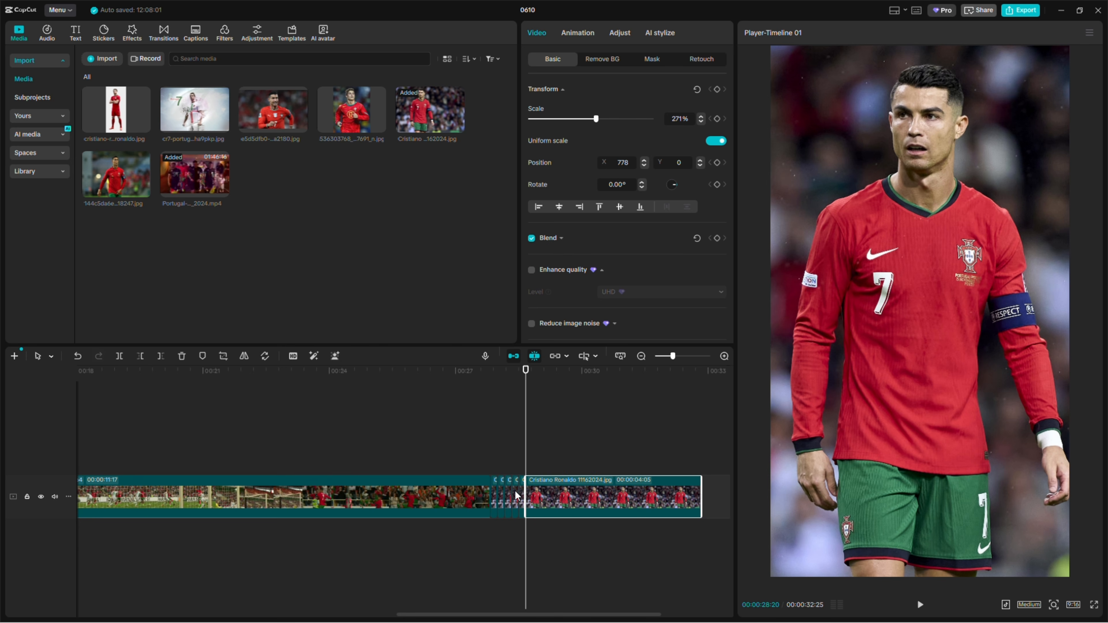
pyautogui.press('Right')
pyautogui.press('Right')
pyautogui.press('Right')
pyautogui.press('Right')
pyautogui.press('Right')
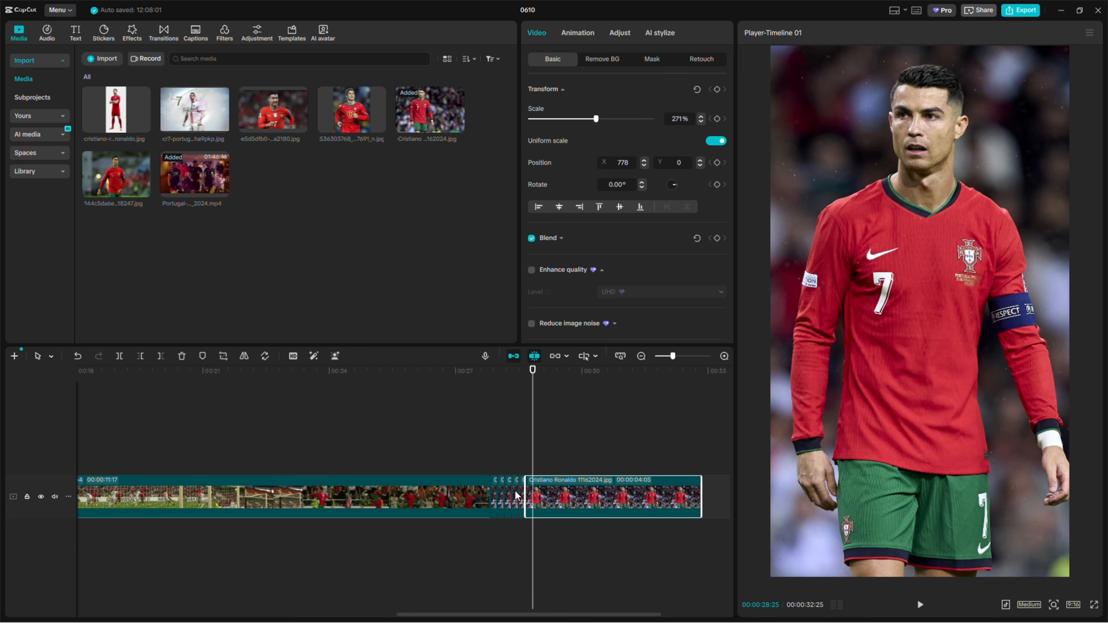
pyautogui.press('q')
pyautogui.press('Right')
pyautogui.press('Right')
pyautogui.press('Right')
pyautogui.press('Right')
pyautogui.press('Right')
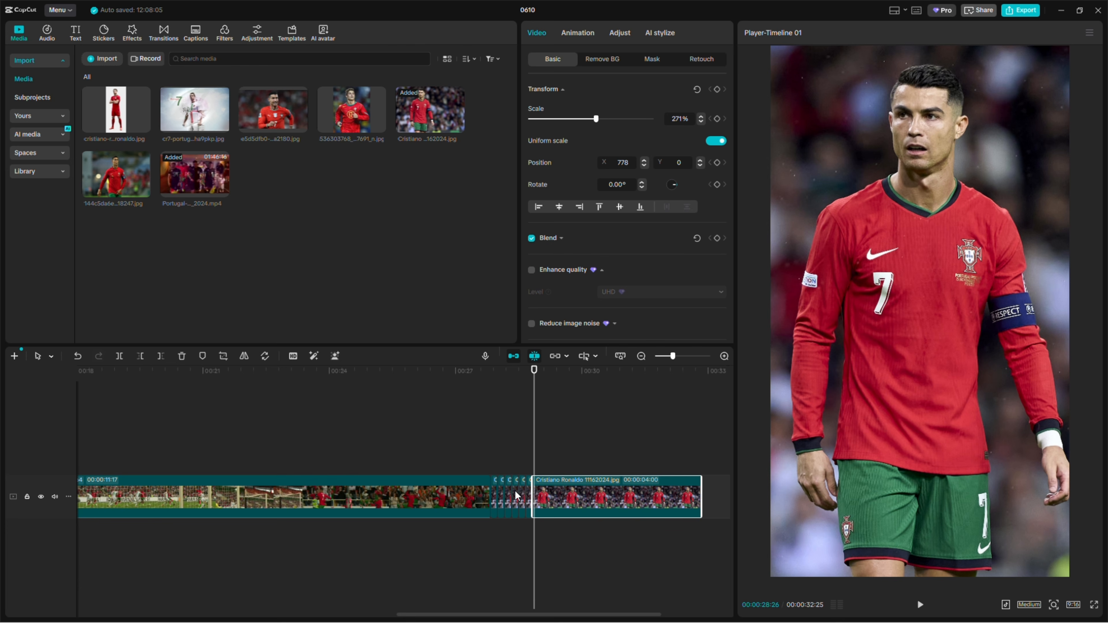
pyautogui.press('q')
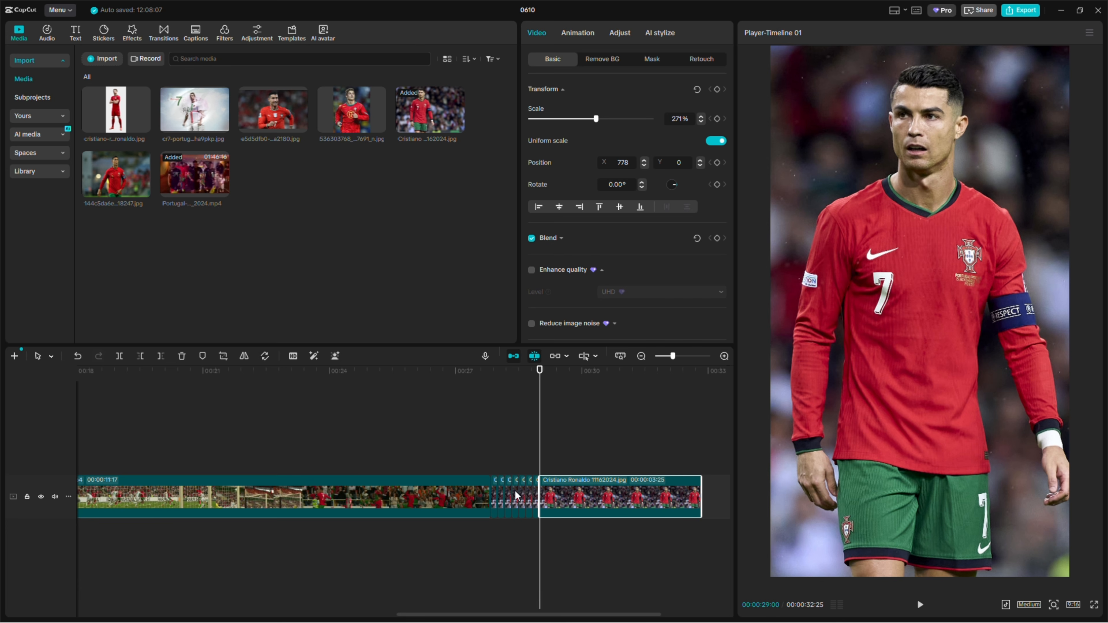
pyautogui.press('Right')
pyautogui.press('Right')
pyautogui.press('Right')
pyautogui.press('Right')
pyautogui.press('Right')
pyautogui.press('q')
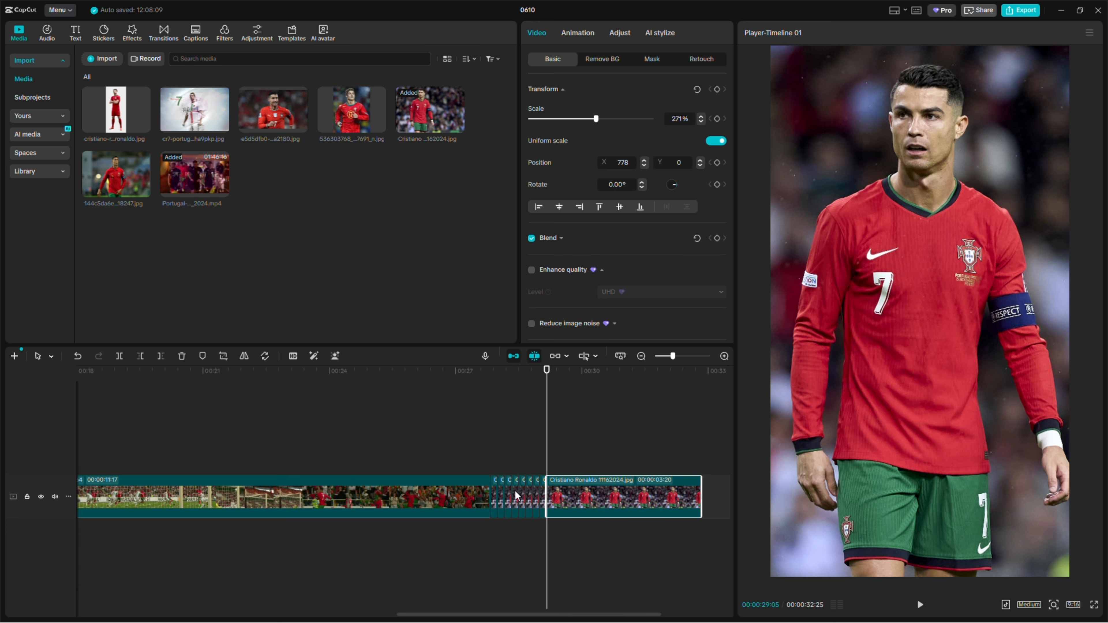
pyautogui.press('Right')
pyautogui.press('Right')
pyautogui.press('Right')
pyautogui.press('Right')
pyautogui.press('Right')
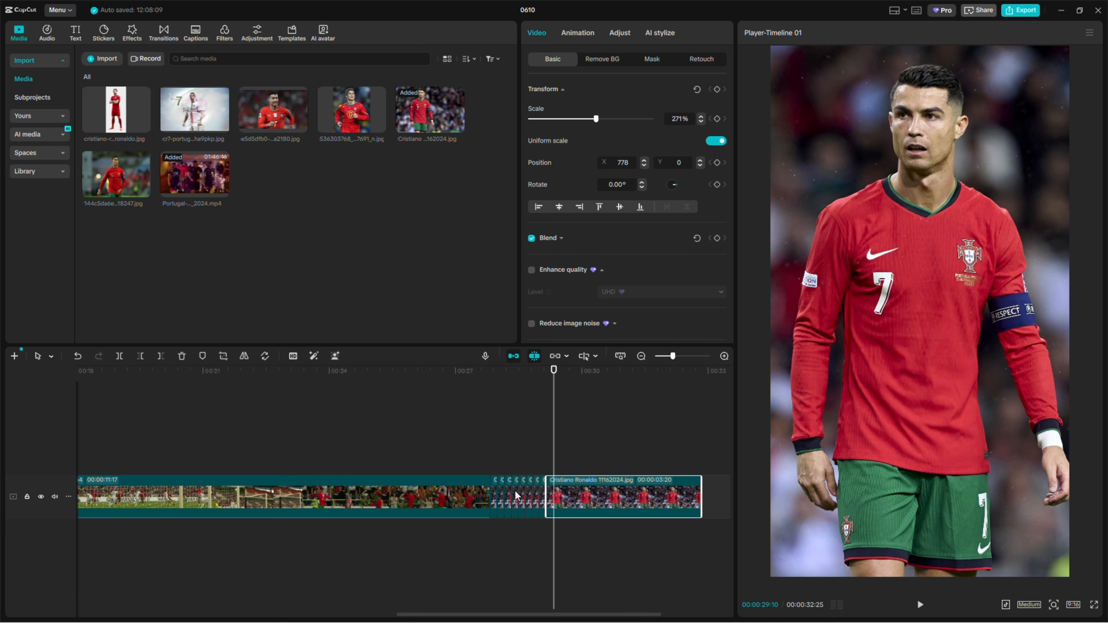
pyautogui.press('q')
pyautogui.press('Right')
pyautogui.press('Right')
pyautogui.press('Right')
pyautogui.press('Right')
pyautogui.press('Right')
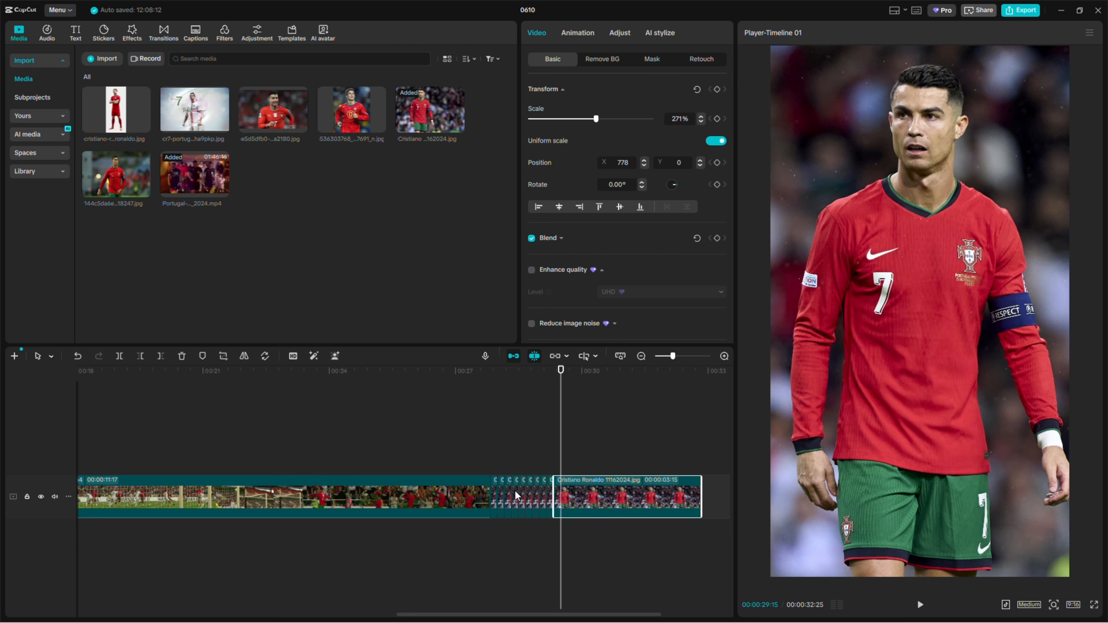
pyautogui.press('q')
pyautogui.press('Right')
pyautogui.press('Right')
pyautogui.press('Right')
pyautogui.press('Right')
pyautogui.press('Right')
pyautogui.press('q')
# Replace the second five-frame image piece with the e5d5dfb0 image and reframe it at 321% scale, position X -83, Y 38
pyautogui.moveTo(672, 356); pyautogui.dragTo(686, 356)
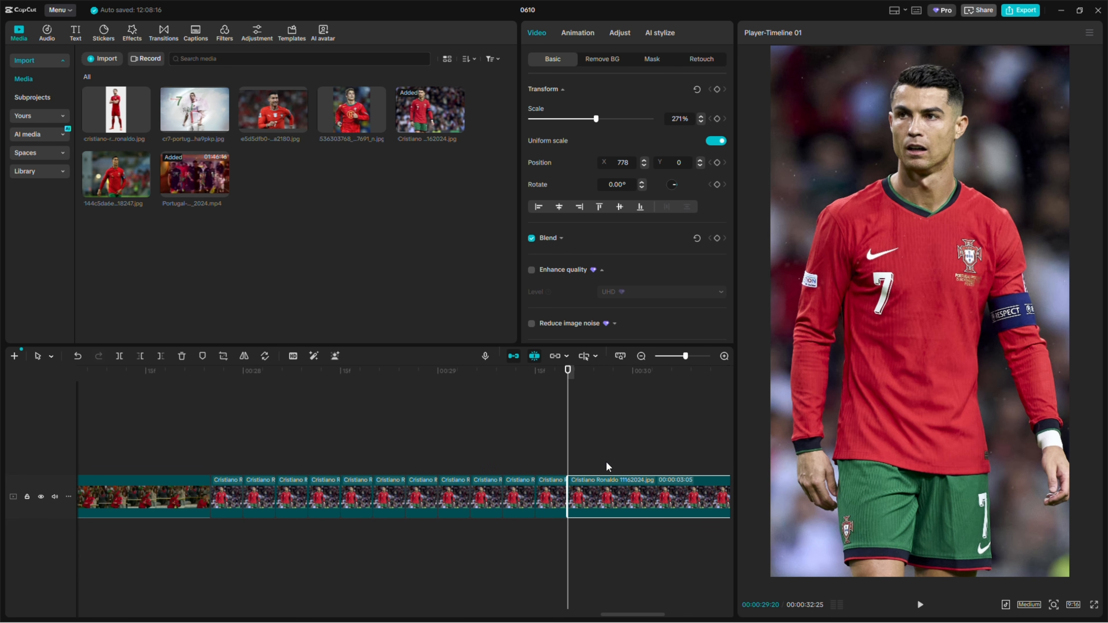
pyautogui.click(227, 496)
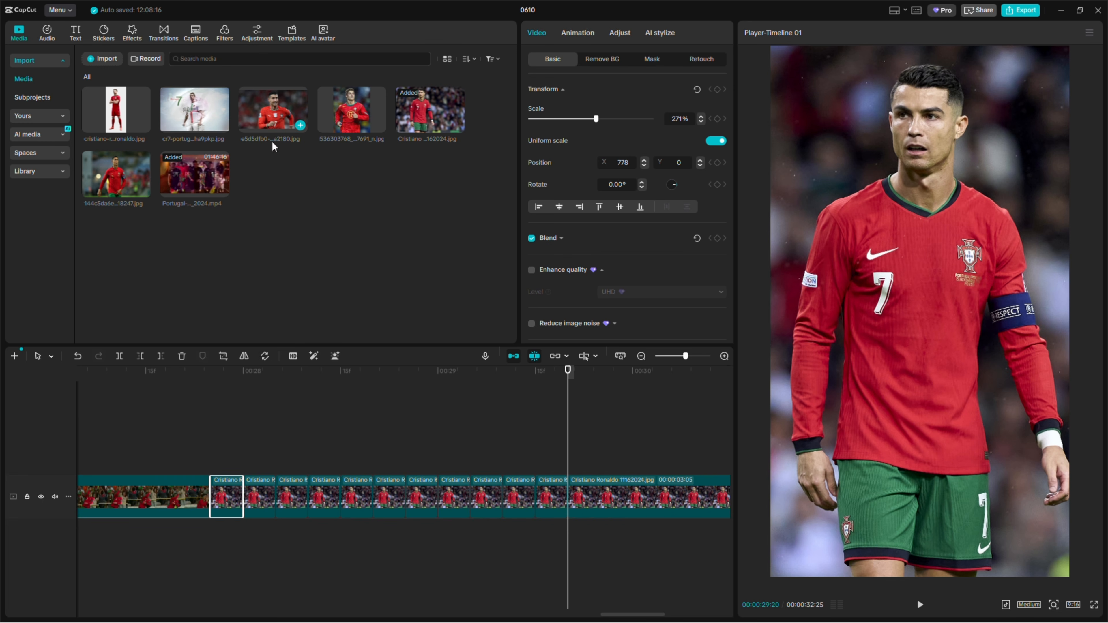
pyautogui.moveTo(273, 147); pyautogui.dragTo(262, 500)
pyautogui.click(257, 388)
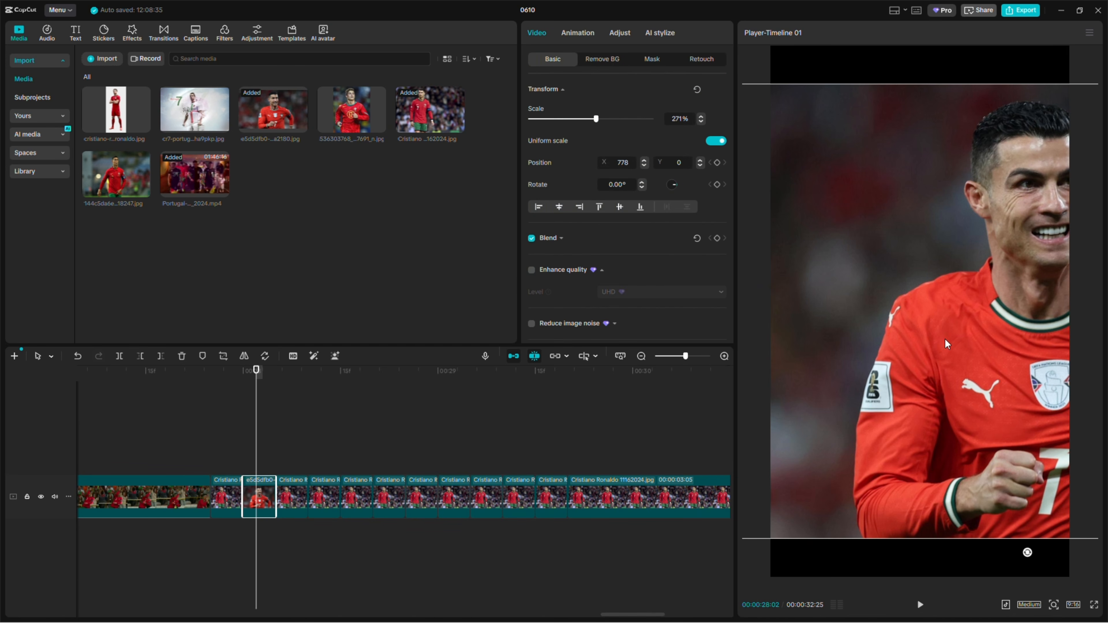
pyautogui.moveTo(960, 390); pyautogui.dragTo(857, 384)
pyautogui.moveTo(596, 118); pyautogui.dragTo(611, 120)
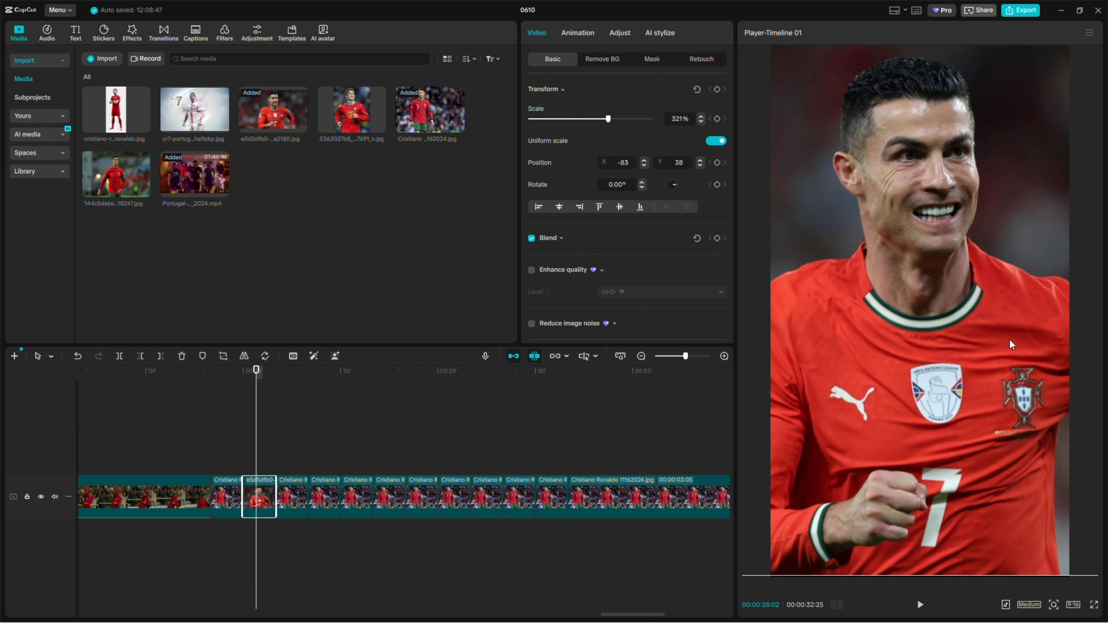
# Replace the third five-frame piece with the cr7-portug image, keeping the original video effect, and reframe it at 303% scale, X position 175
pyautogui.click(298, 500)
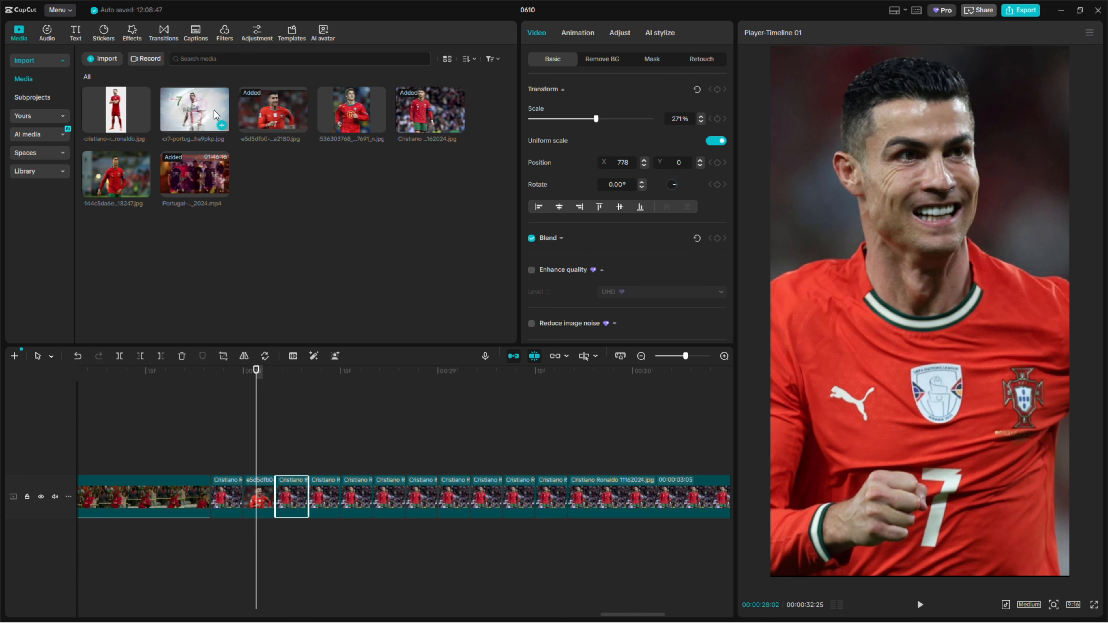
pyautogui.moveTo(201, 108); pyautogui.dragTo(289, 502)
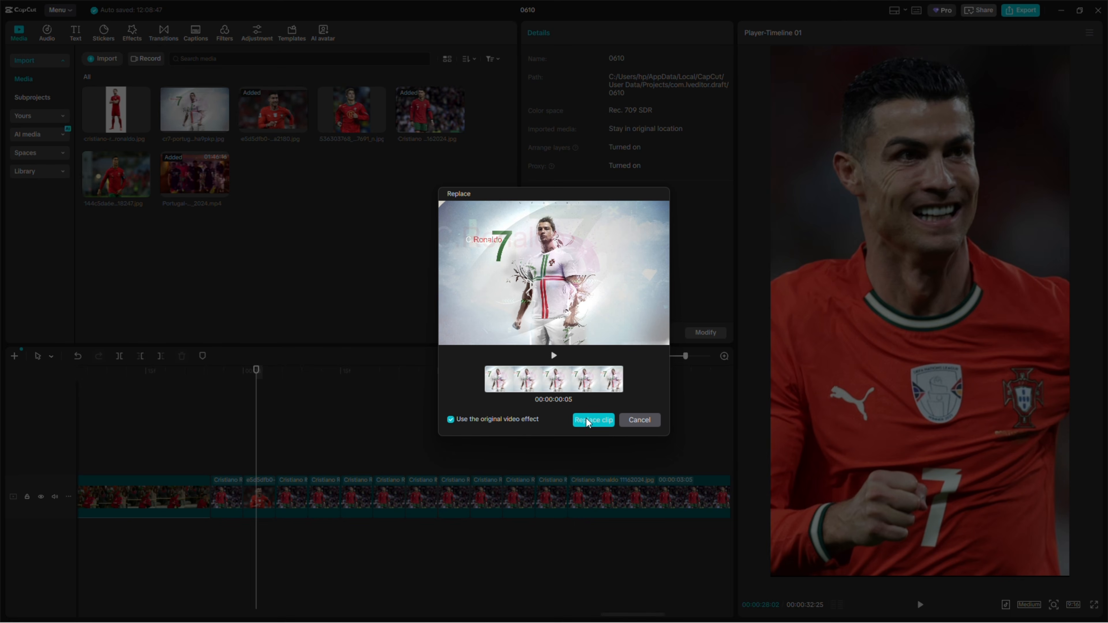
pyautogui.click(591, 420)
pyautogui.click(295, 371)
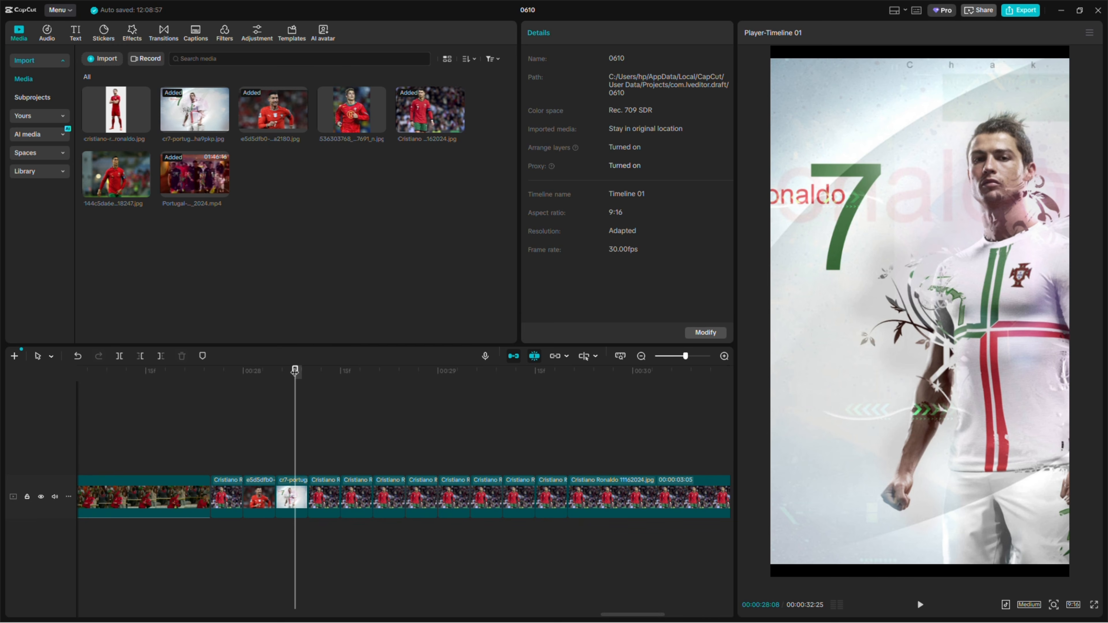
pyautogui.click(905, 302)
pyautogui.moveTo(905, 301); pyautogui.dragTo(868, 302)
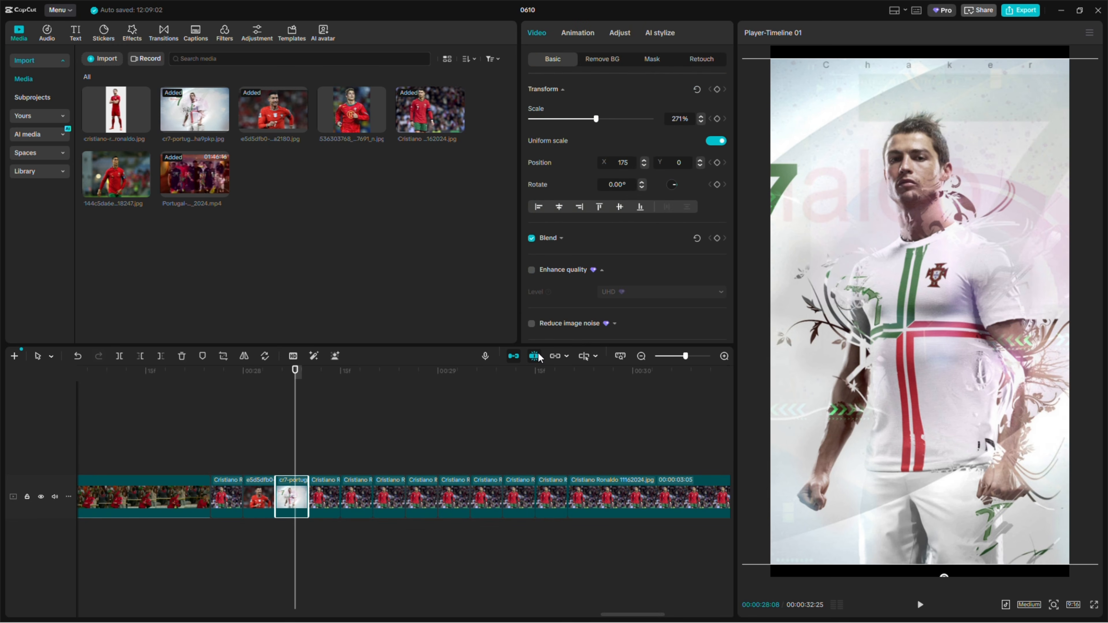
pyautogui.moveTo(596, 120); pyautogui.dragTo(604, 120)
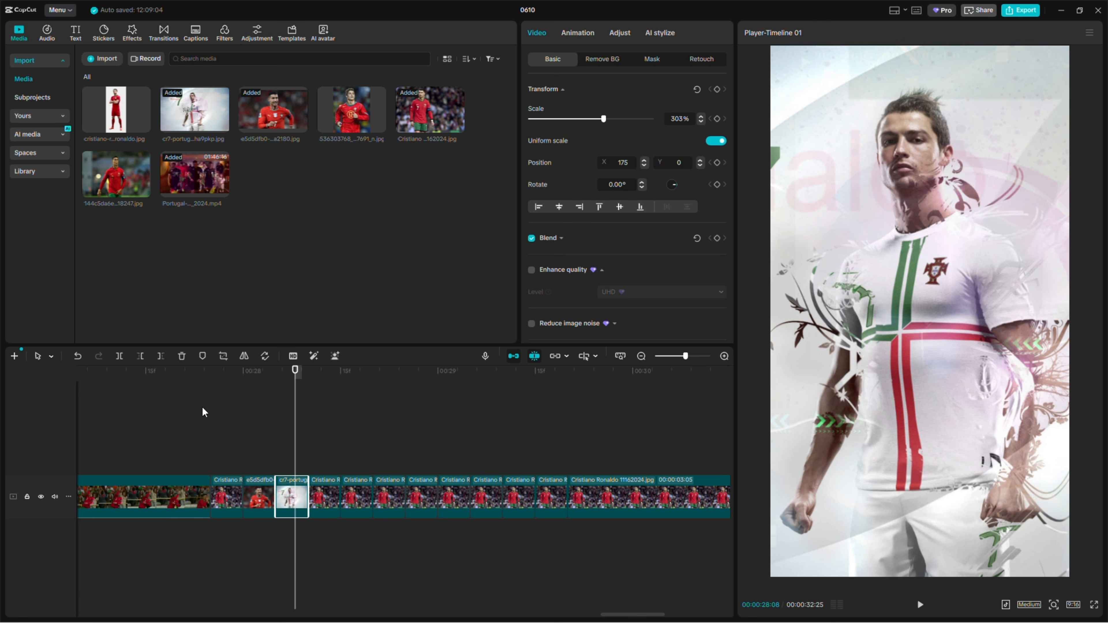
# Replace the fourth five-frame piece with the 536303768 image, reduce its scale, and reframe the fifth piece's 144c5da6e image at 267% scale, X 23, Y 0
pyautogui.click(327, 500)
pyautogui.moveTo(352, 110); pyautogui.dragTo(335, 501)
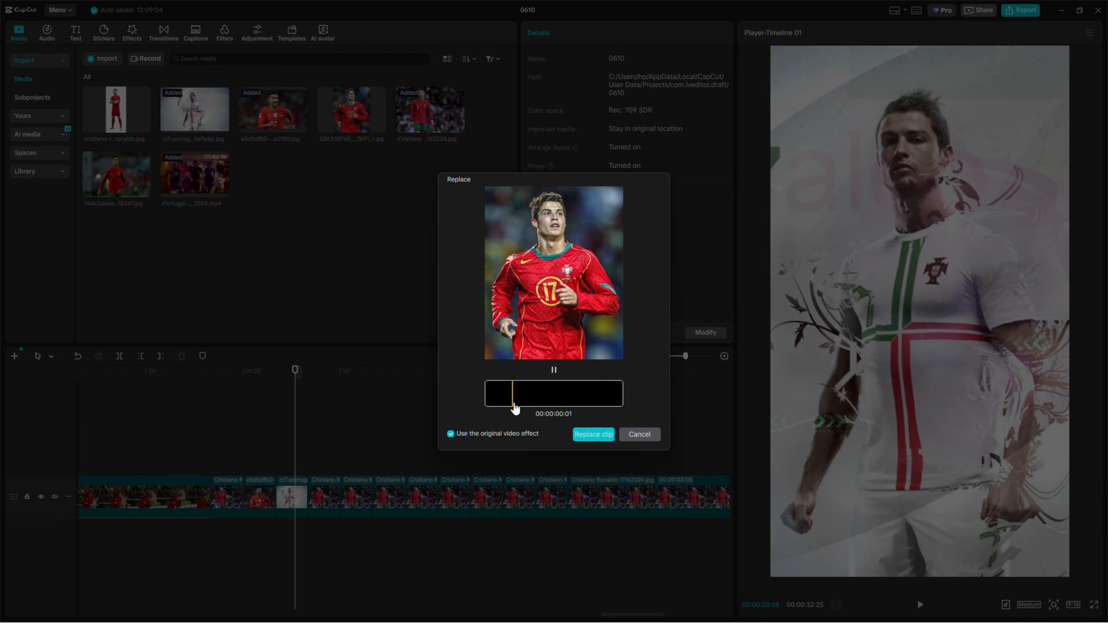
pyautogui.click(594, 434)
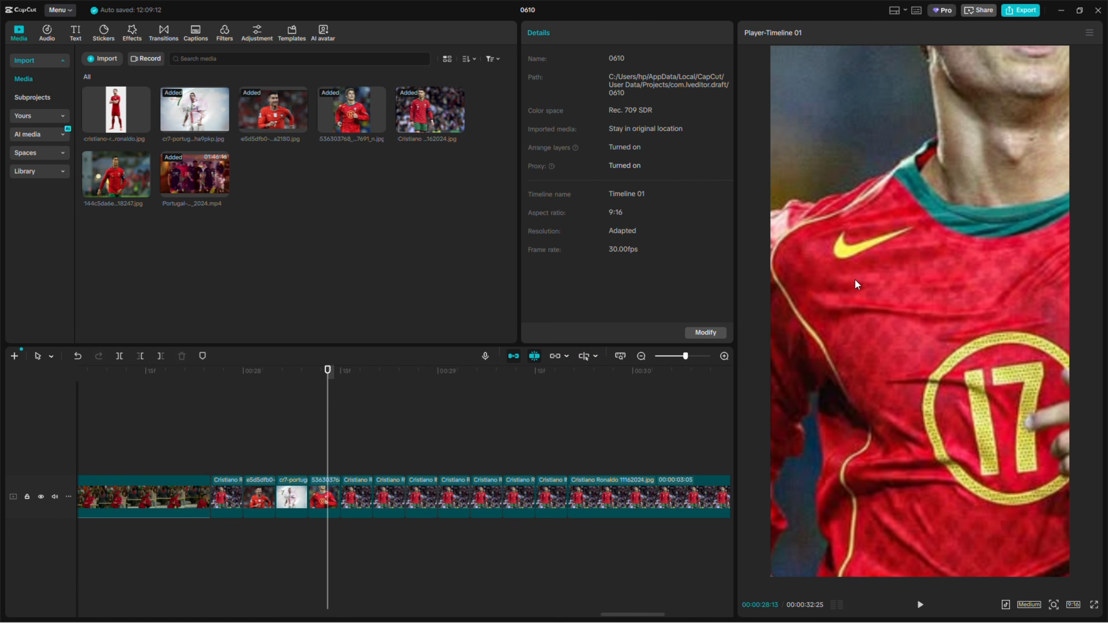
pyautogui.click(332, 500)
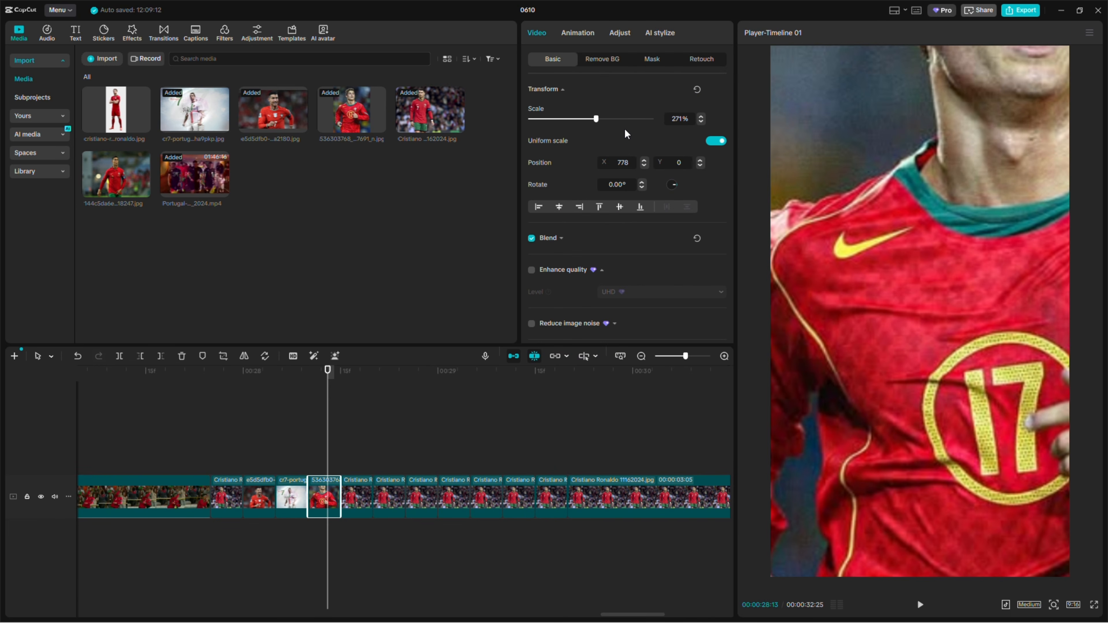
pyautogui.moveTo(595, 120); pyautogui.dragTo(572, 131)
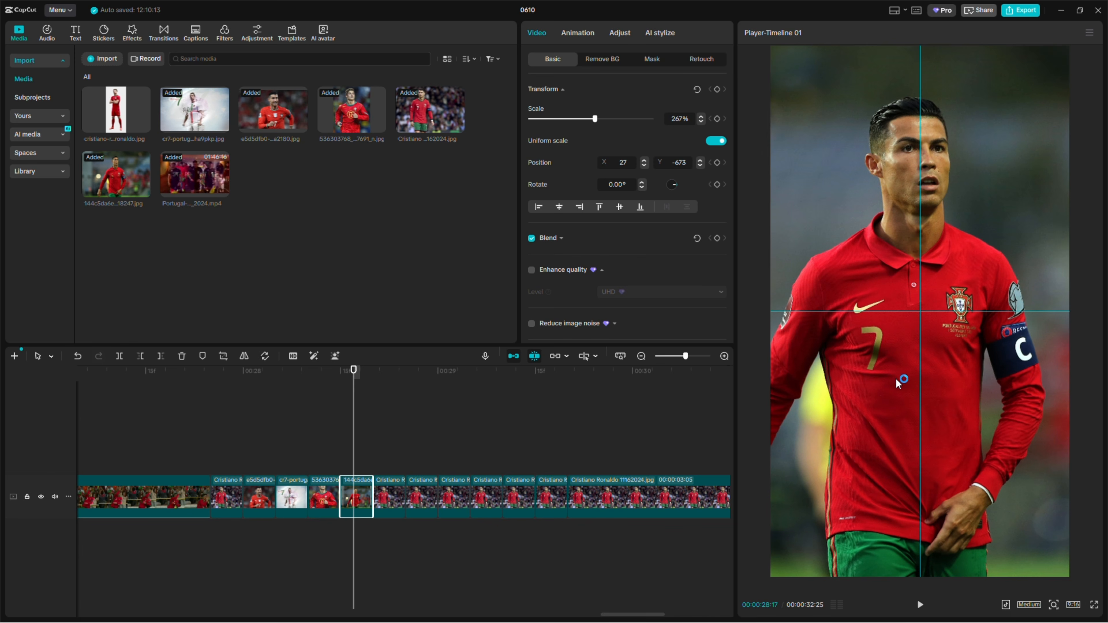
pyautogui.moveTo(897, 383); pyautogui.dragTo(900, 388)
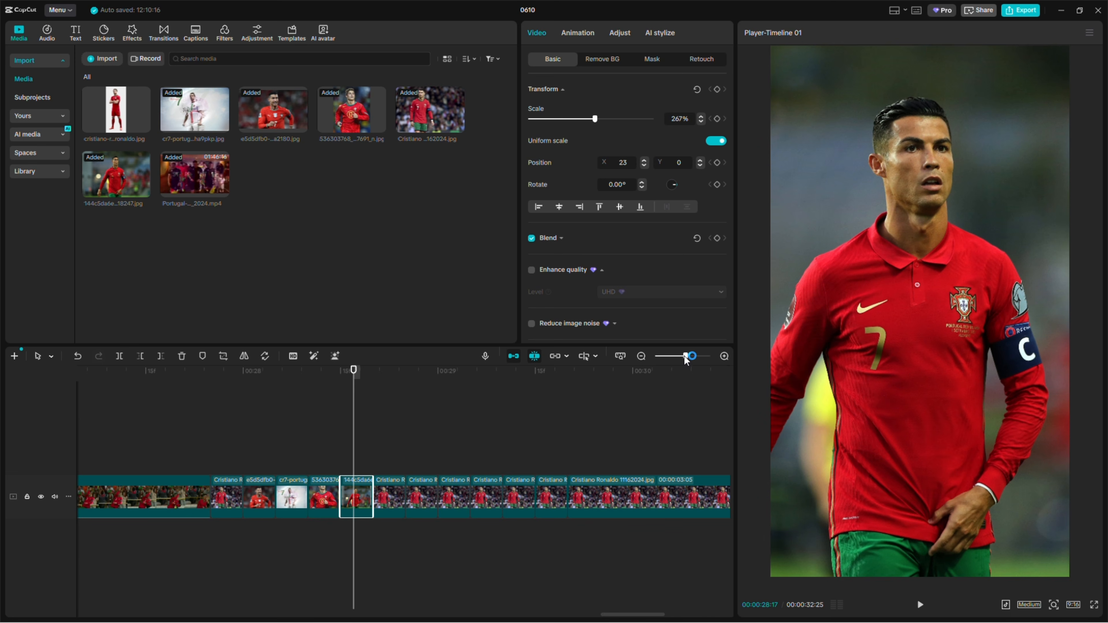
# Delete all remaining Cristiano Ronaldo 11162024.jpg pieces that follow the fifth five-frame image
pyautogui.moveTo(684, 358); pyautogui.dragTo(671, 357)
pyautogui.click(384, 535)
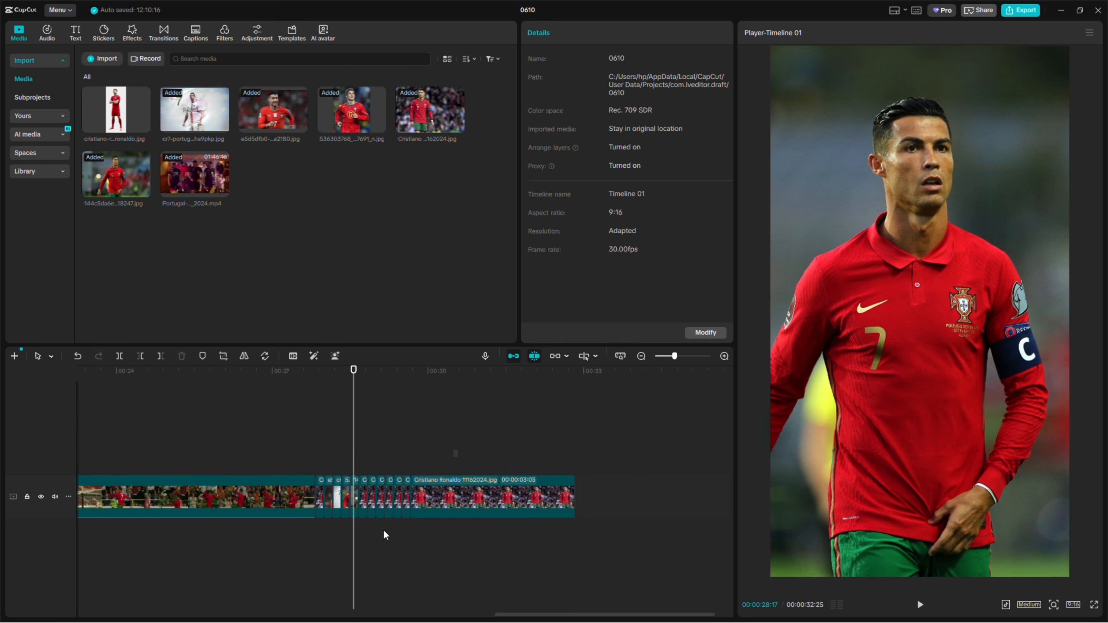
pyautogui.moveTo(457, 450); pyautogui.dragTo(367, 545)
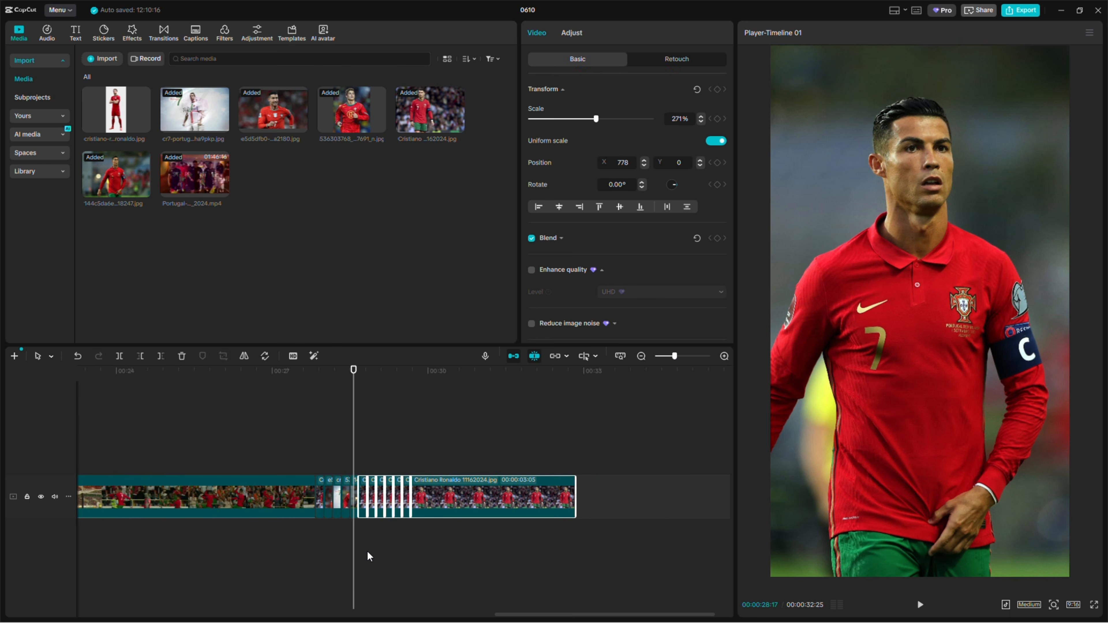
pyautogui.press('Delete')
# Duplicate the five five-frame images at 00:00:28:20 and place the copies on the main track directly after the originals
pyautogui.moveTo(580, 498); pyautogui.dragTo(503, 528)
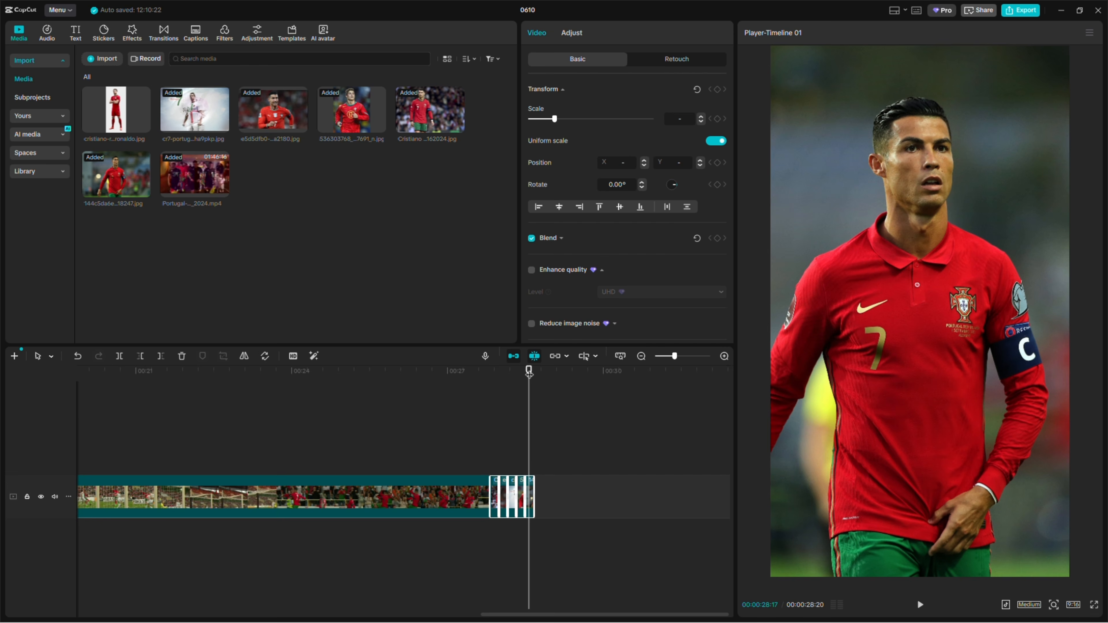
pyautogui.moveTo(529, 372); pyautogui.dragTo(535, 376)
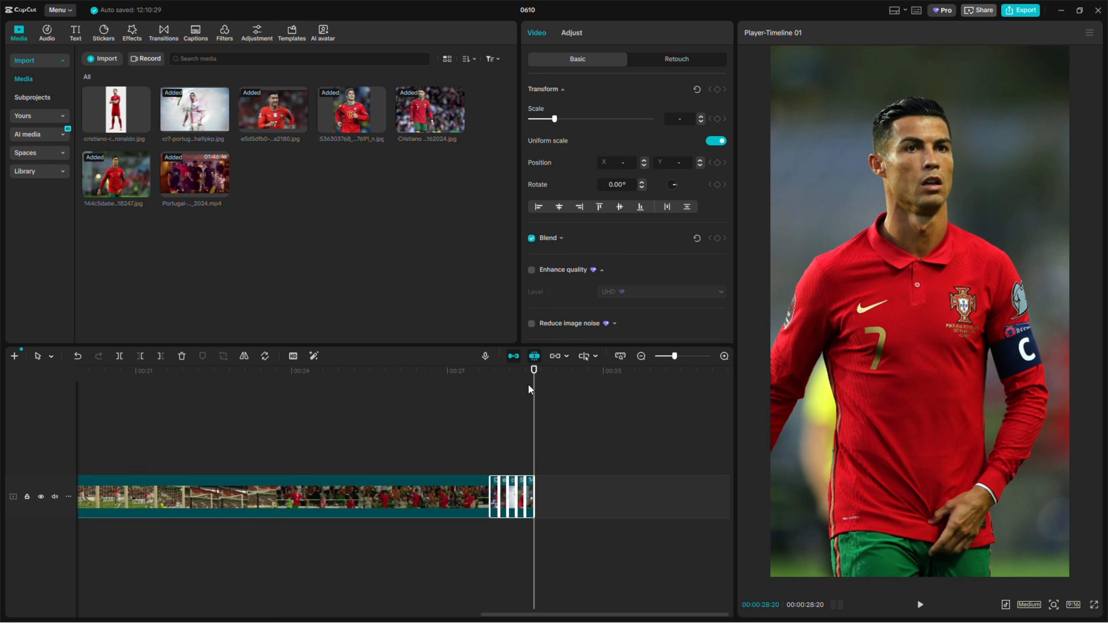
pyautogui.moveTo(512, 495); pyautogui.dragTo(545, 457)
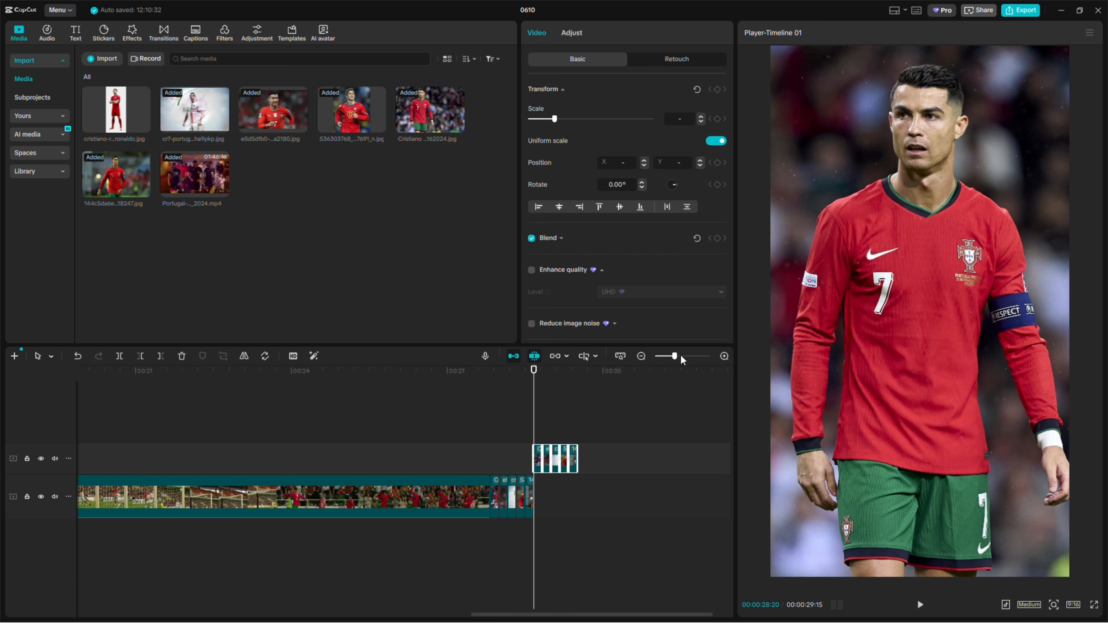
pyautogui.moveTo(680, 361); pyautogui.dragTo(691, 364)
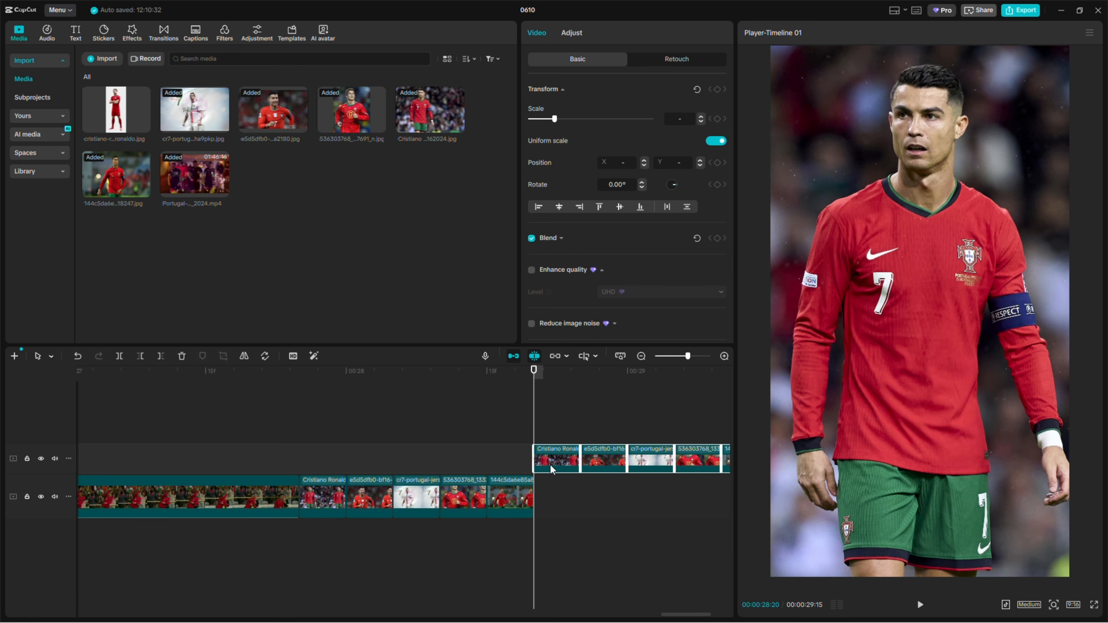
pyautogui.moveTo(551, 469); pyautogui.dragTo(561, 513)
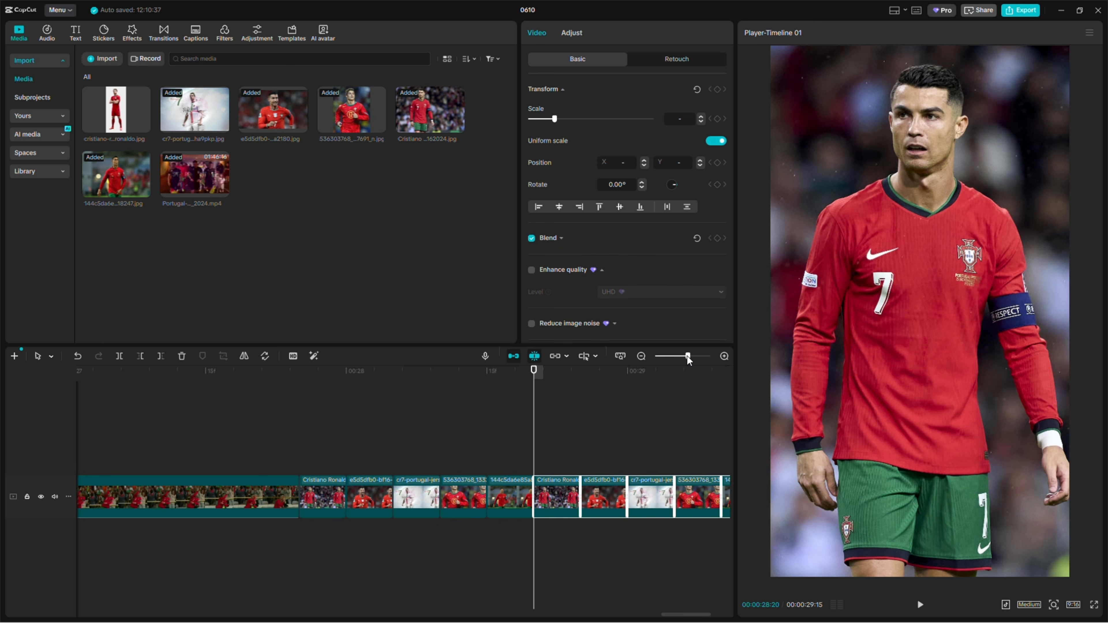
# Add another copy of the five-image sequence on the main track at 00:00:29:15 and play the result from 00:00:27:25
pyautogui.moveTo(687, 359); pyautogui.dragTo(678, 362)
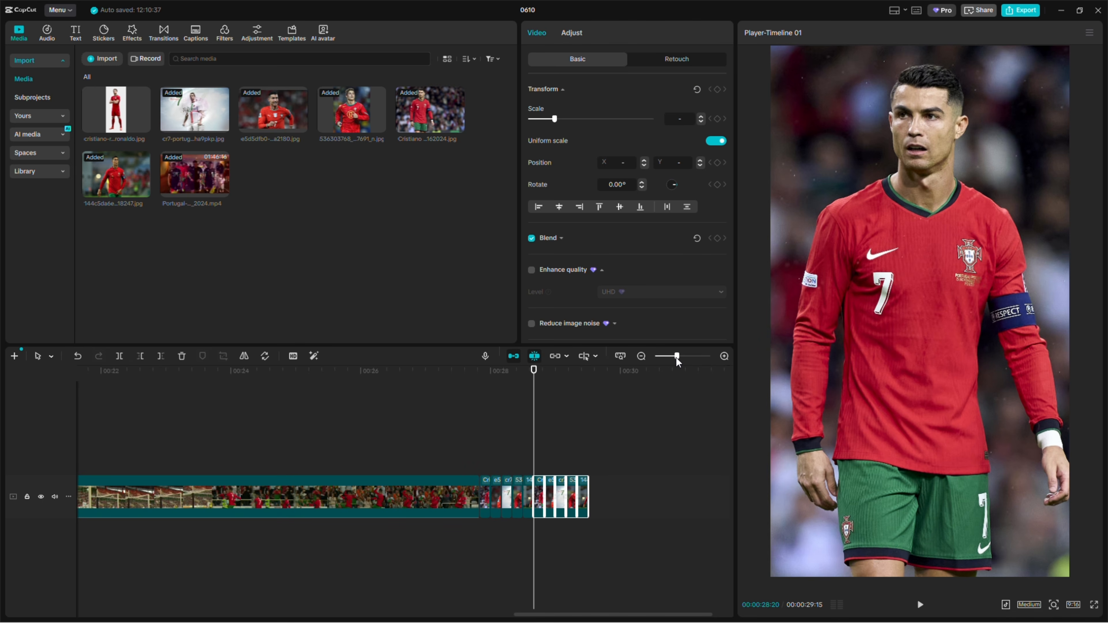
pyautogui.click(599, 372)
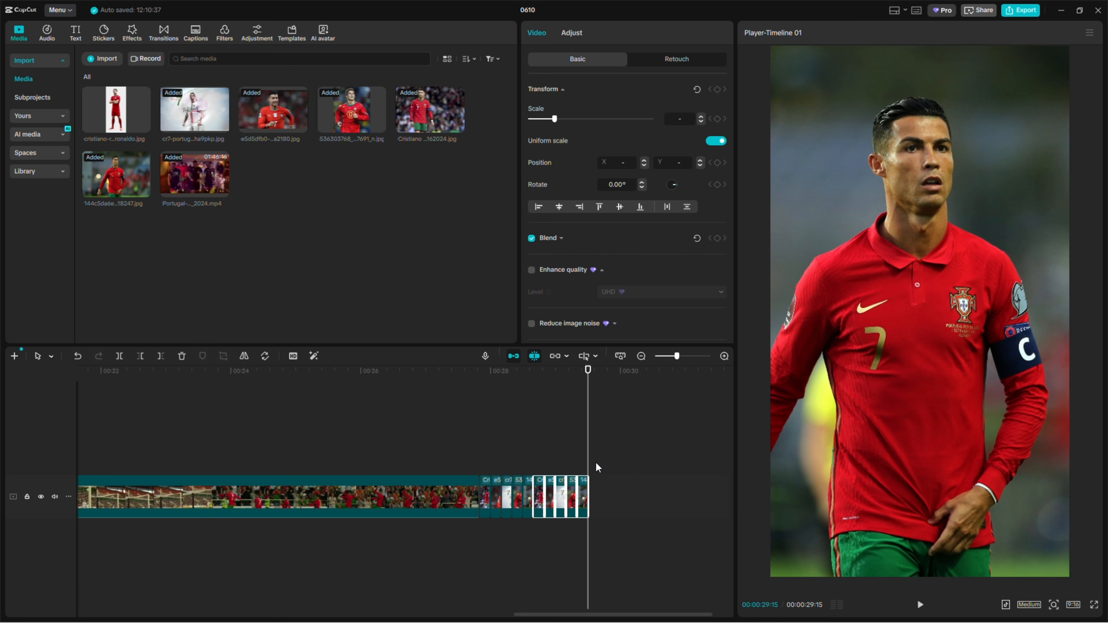
pyautogui.moveTo(585, 506); pyautogui.dragTo(604, 507)
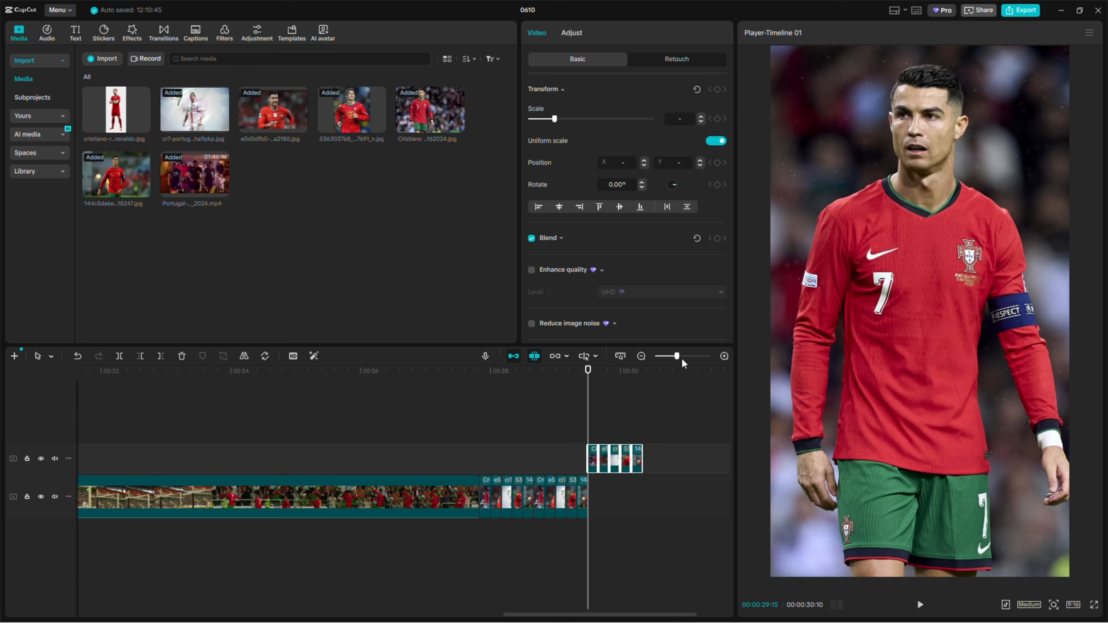
pyautogui.moveTo(678, 357); pyautogui.dragTo(687, 359)
pyautogui.moveTo(626, 460); pyautogui.dragTo(588, 485)
pyautogui.click(261, 382)
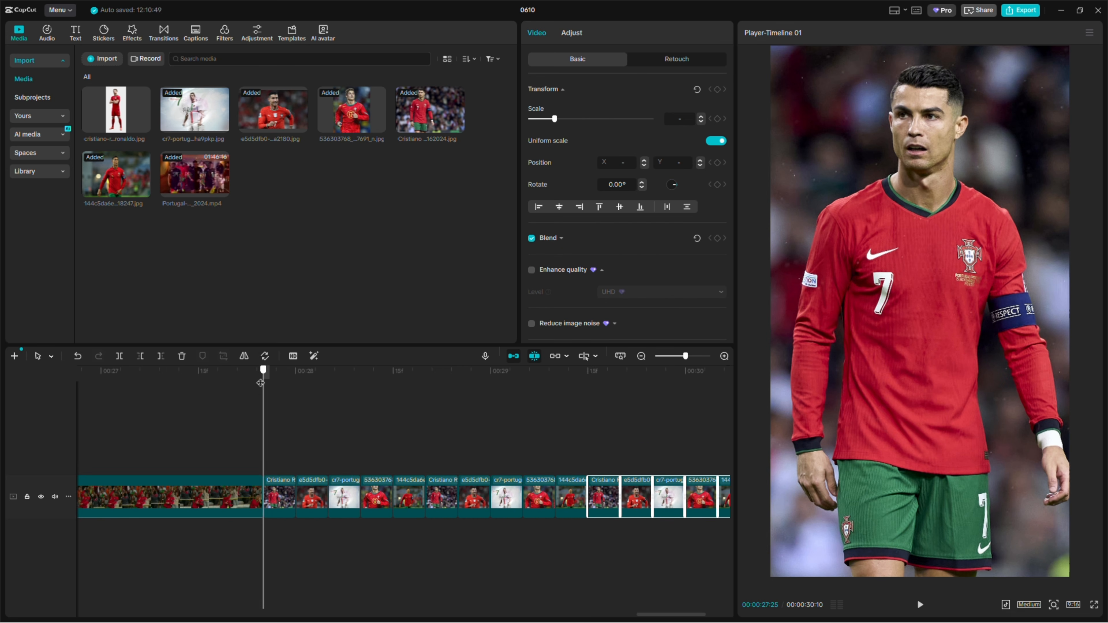
pyautogui.press('space')
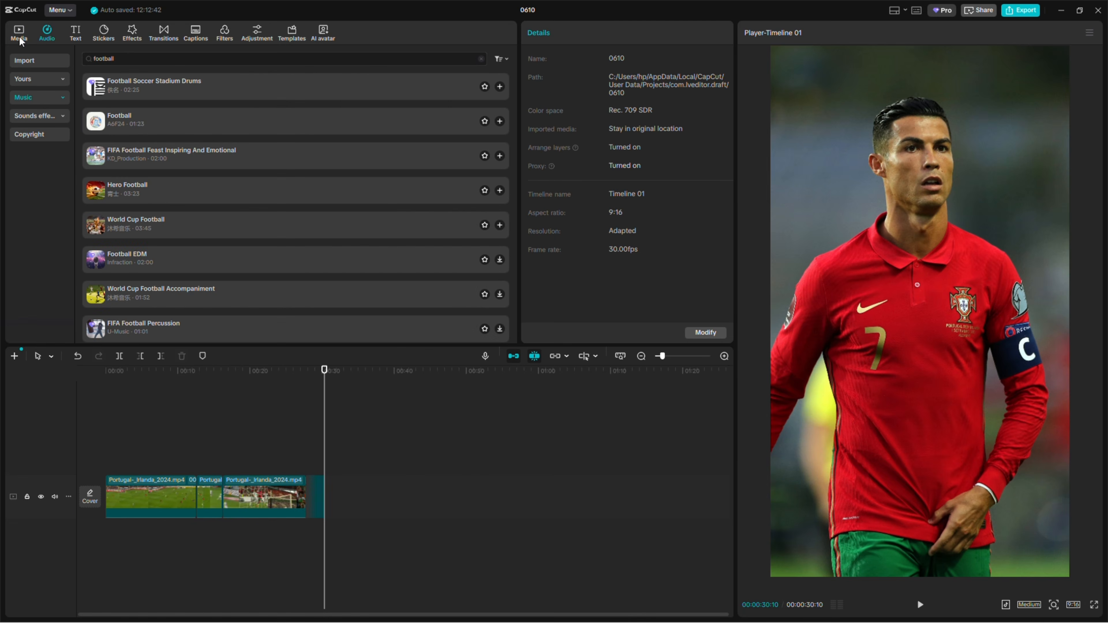
# Search the music library for football and add the Football track under the video from the start, ending with the match footage
pyautogui.click(19, 35)
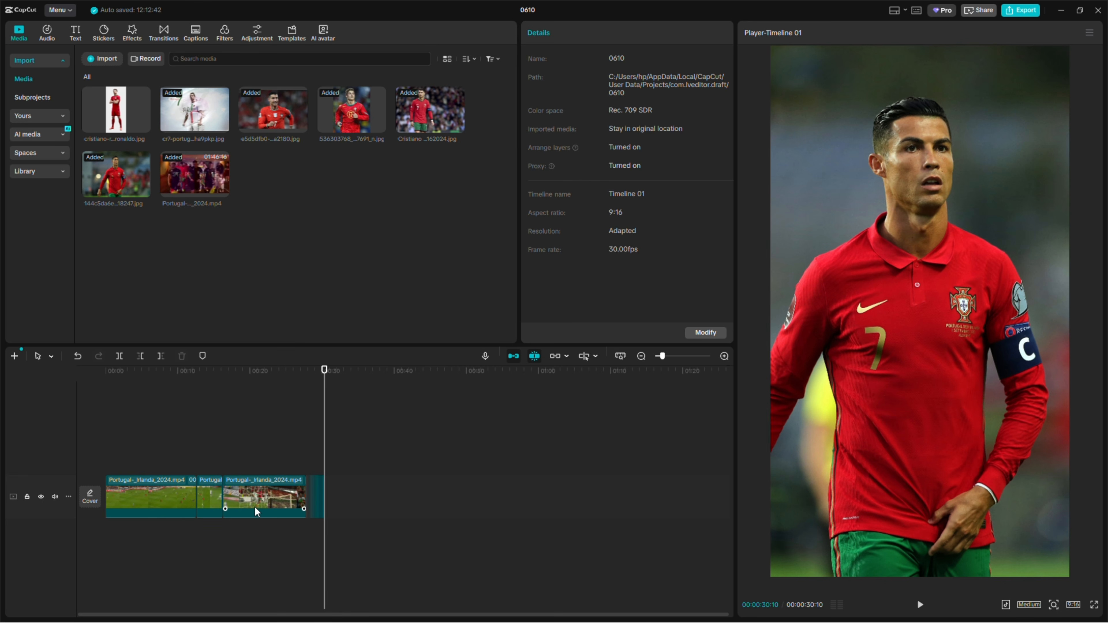
pyautogui.click(47, 33)
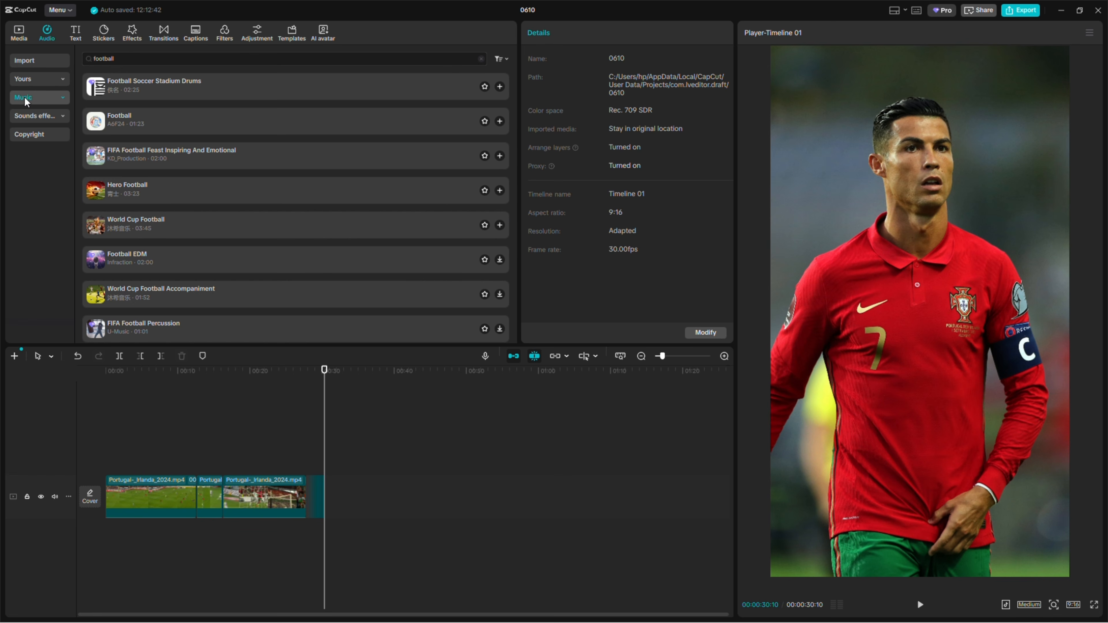
pyautogui.click(125, 55)
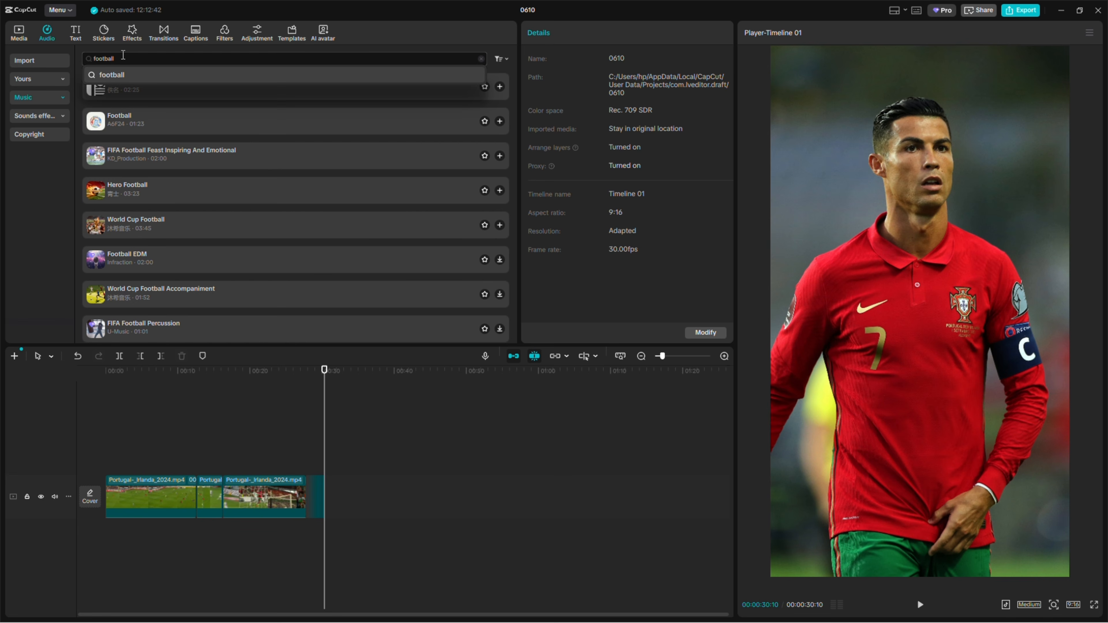
pyautogui.click(110, 74)
pyautogui.click(126, 124)
pyautogui.moveTo(127, 128); pyautogui.dragTo(104, 536)
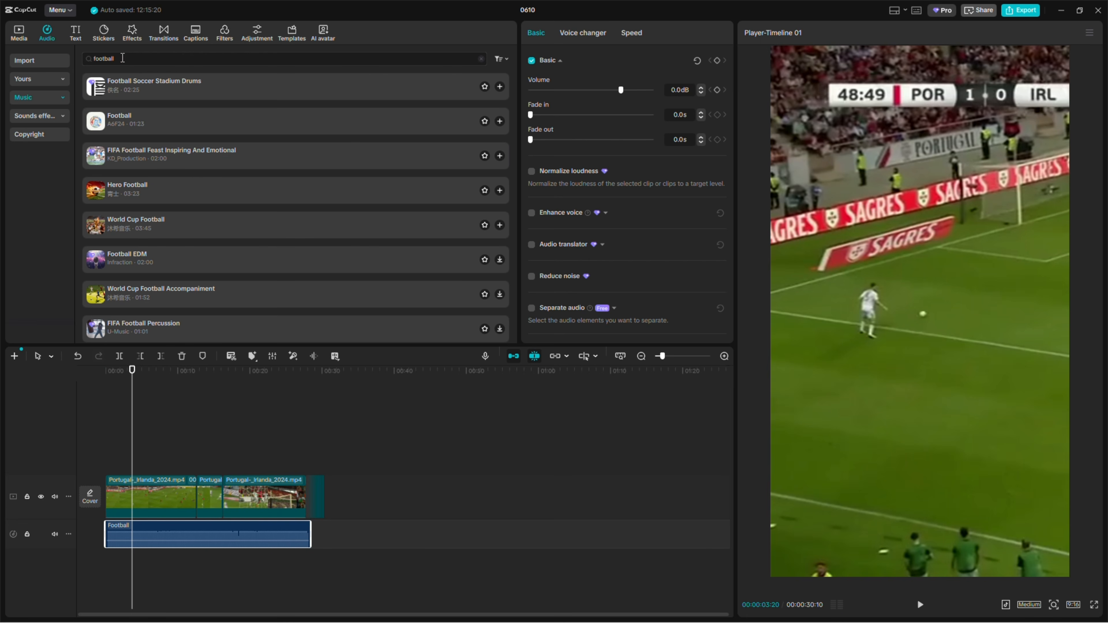
# Search the music library for goal cheering and place the Ooi! Cheering, cheering sound effect 02(844309) on a new audio track, ending with the video
pyautogui.click(122, 58)
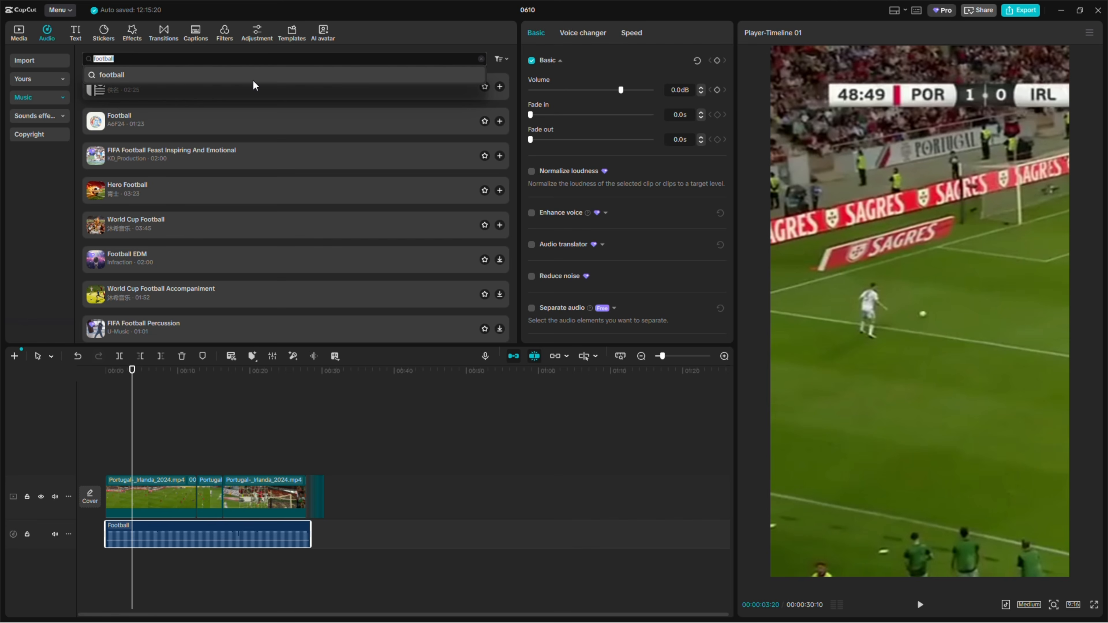
pyautogui.click(482, 59)
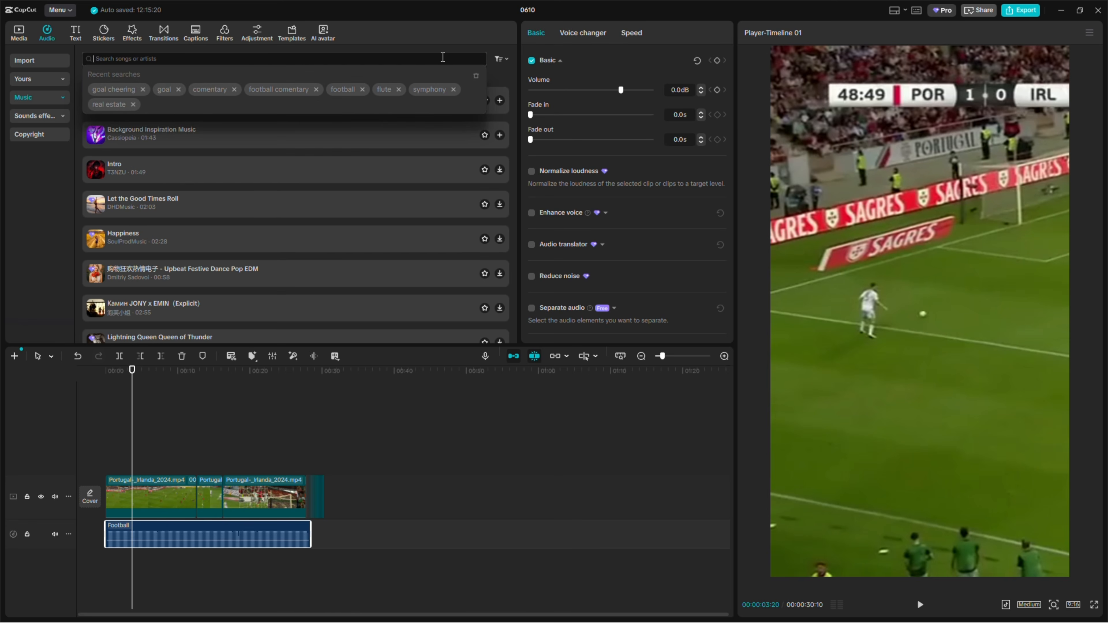
pyautogui.click(114, 92)
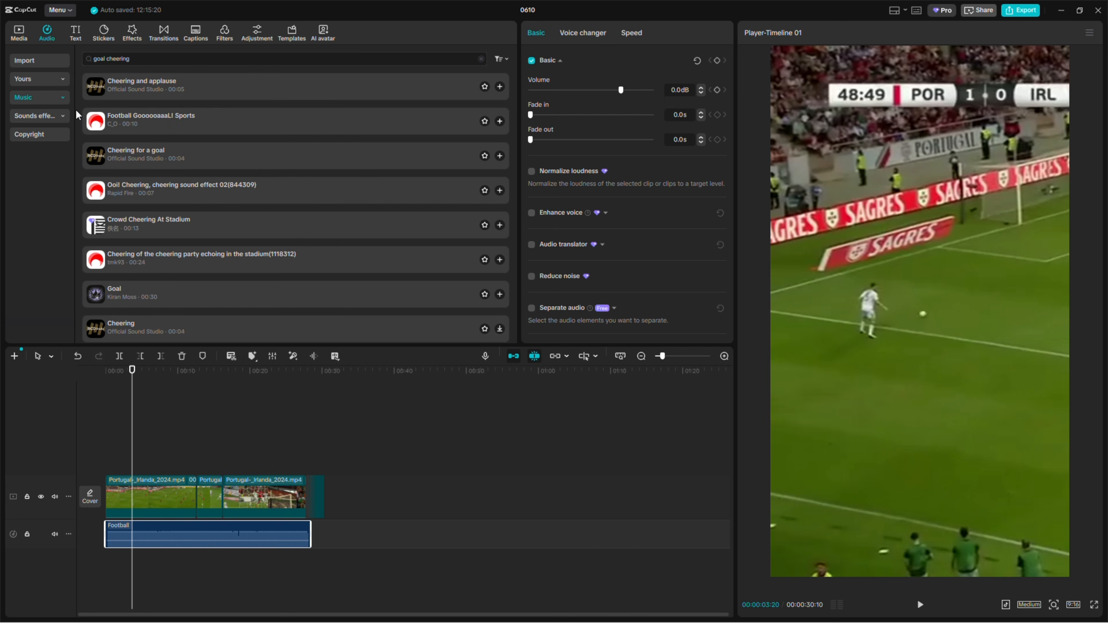
pyautogui.click(131, 123)
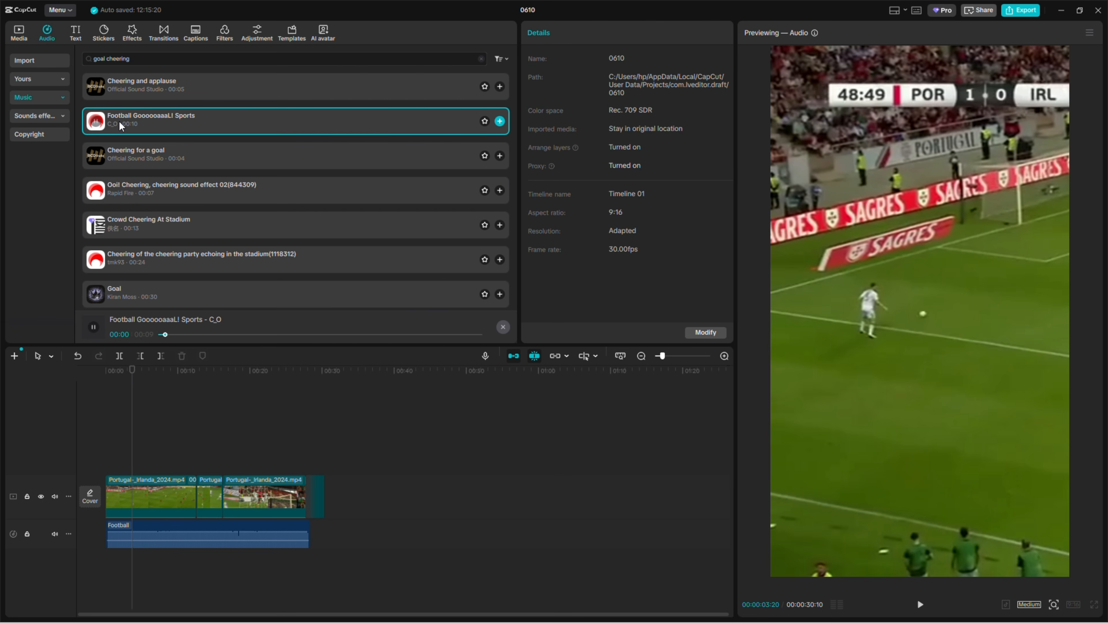
pyautogui.click(263, 192)
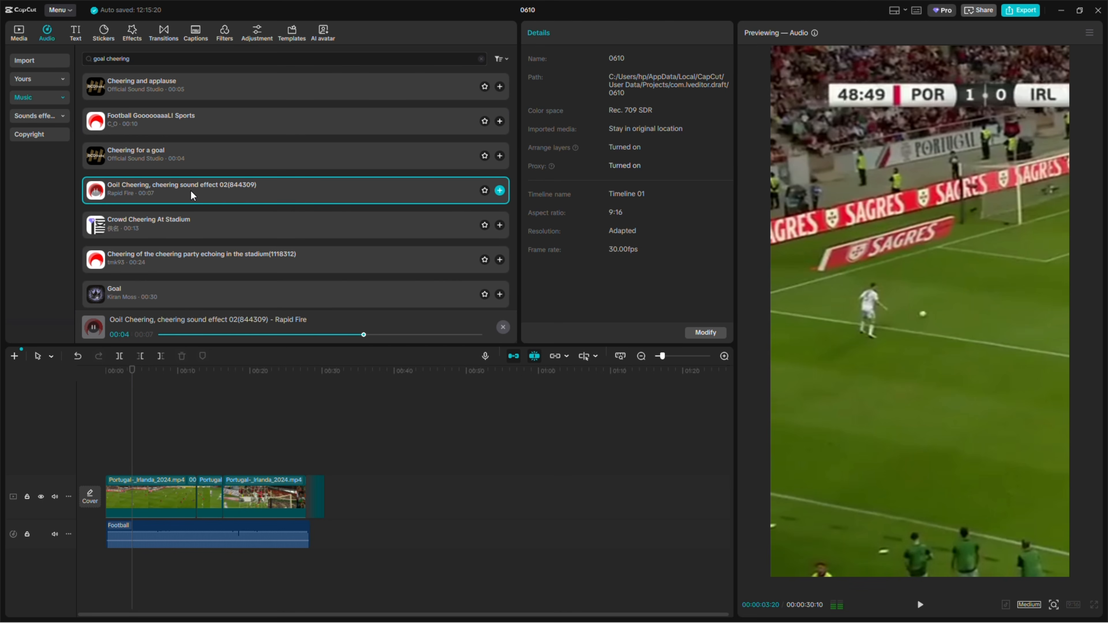
pyautogui.moveTo(191, 196); pyautogui.dragTo(303, 566)
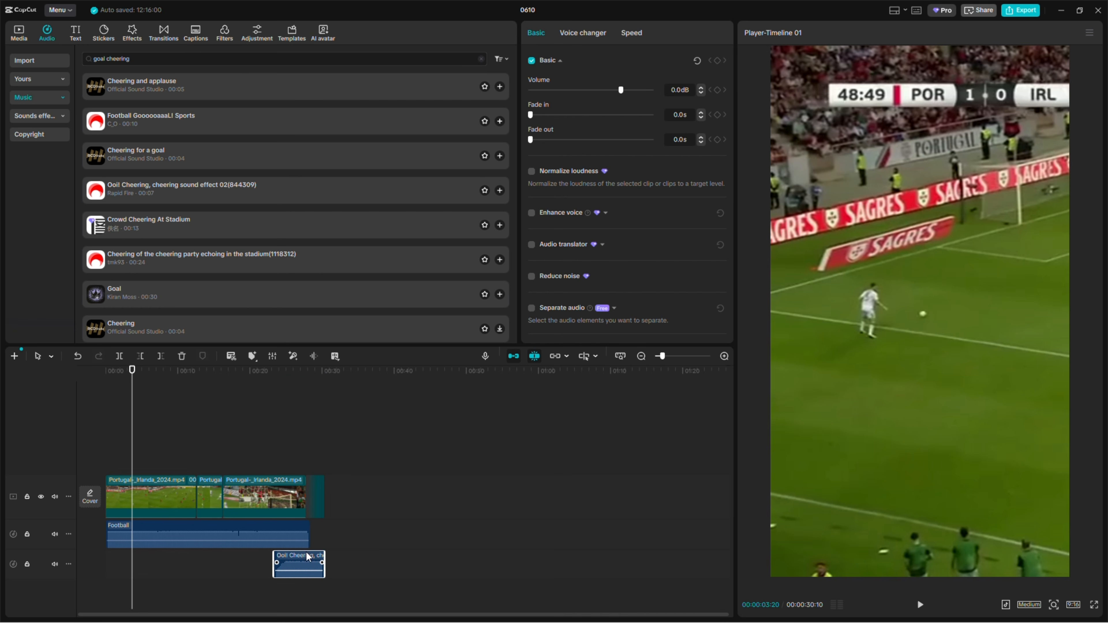
# Play back the video with its music and cheering to review the edit
pyautogui.click(279, 387)
pyautogui.press('space')
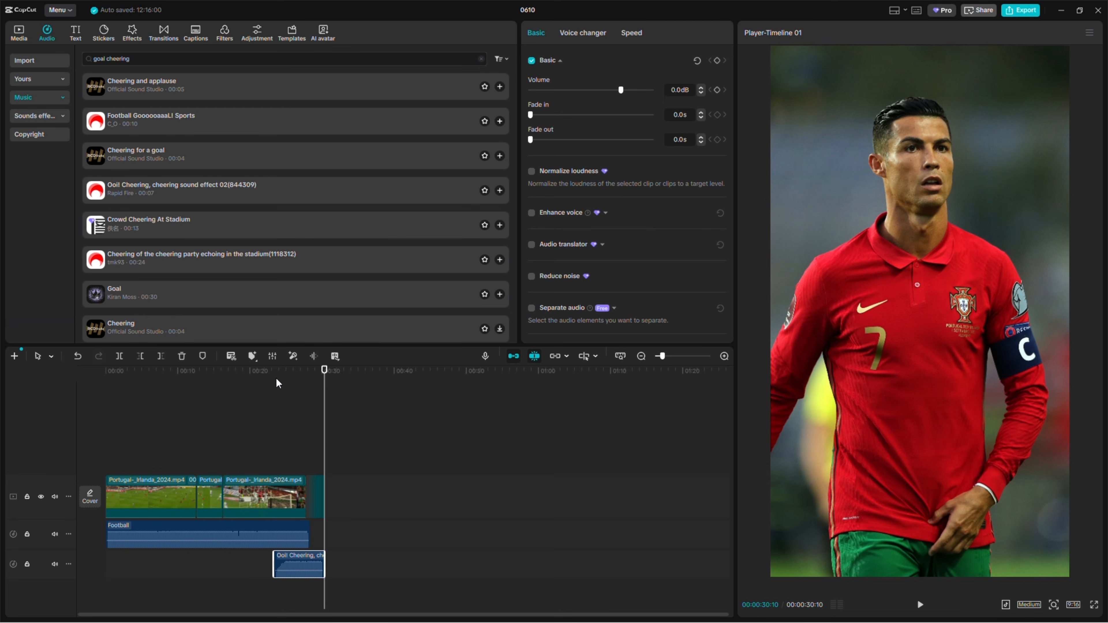
pyautogui.moveTo(283, 374); pyautogui.dragTo(105, 375)
pyautogui.press('End')
pyautogui.moveTo(194, 385)
pyautogui.mouseDown()
pyautogui.moveTo(171, 387)
pyautogui.moveTo(249, 396)
pyautogui.moveTo(191, 405)
pyautogui.mouseUp()
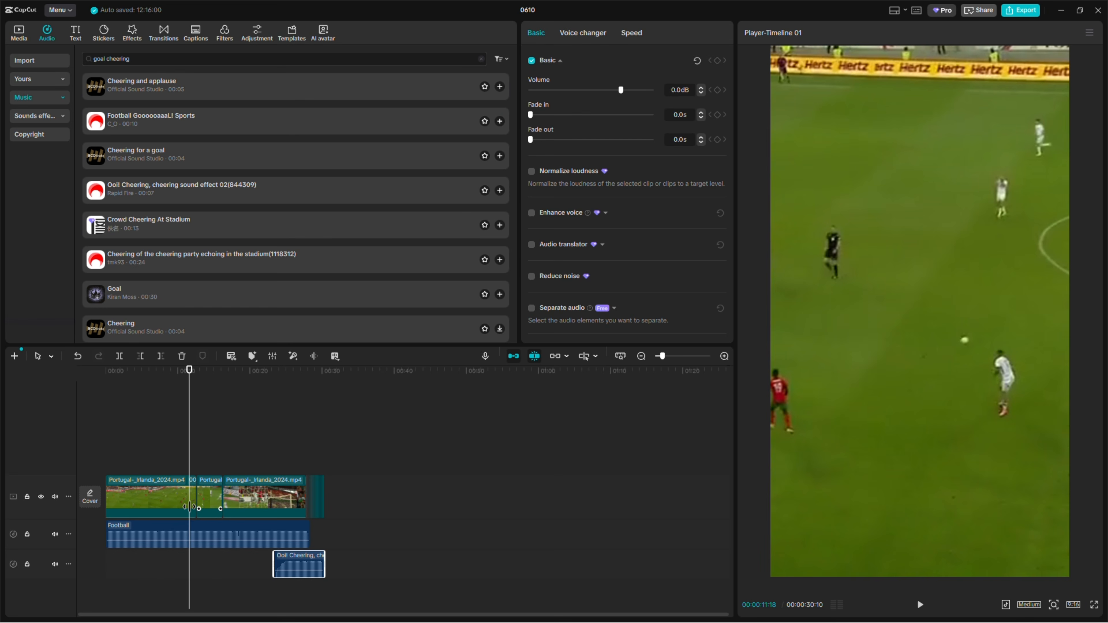
# Add a custom adjustment layer above the video, extending from the start to the end of the match footage
pyautogui.click(255, 38)
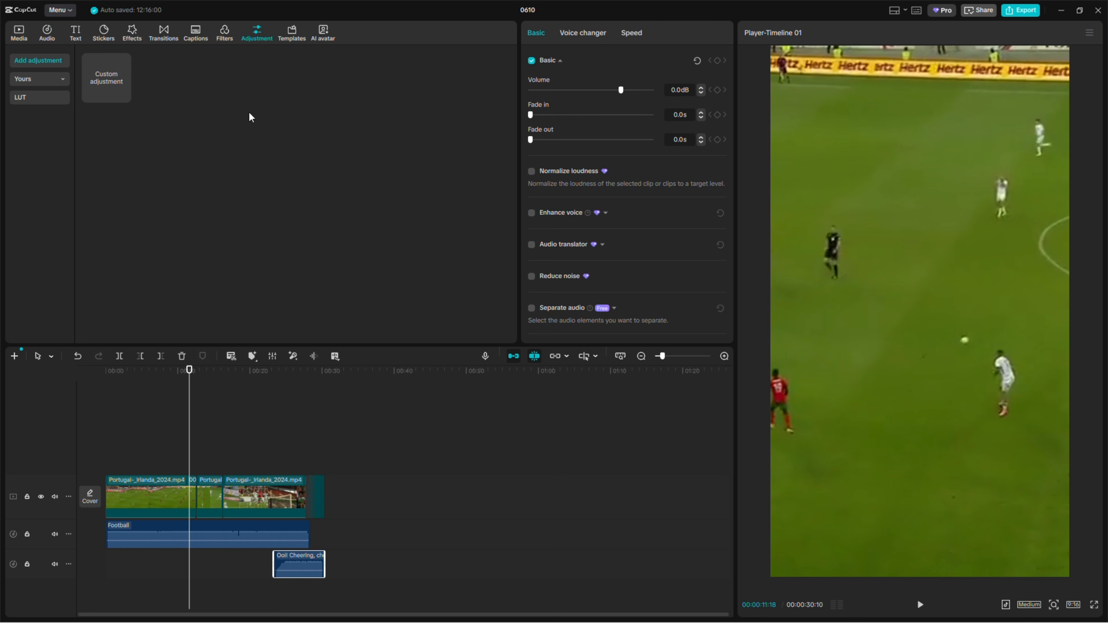
pyautogui.moveTo(110, 82); pyautogui.dragTo(301, 491)
pyautogui.click(126, 469)
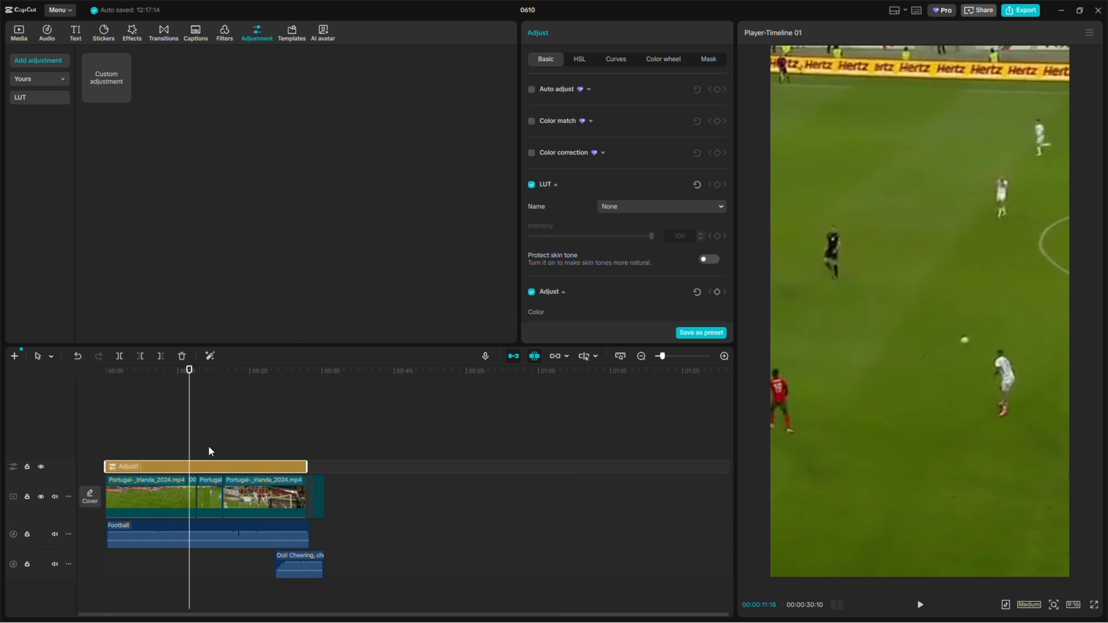
# Set the adjustment layer's Sharpen effect to 37
pyautogui.scroll(-3, 576, 183)
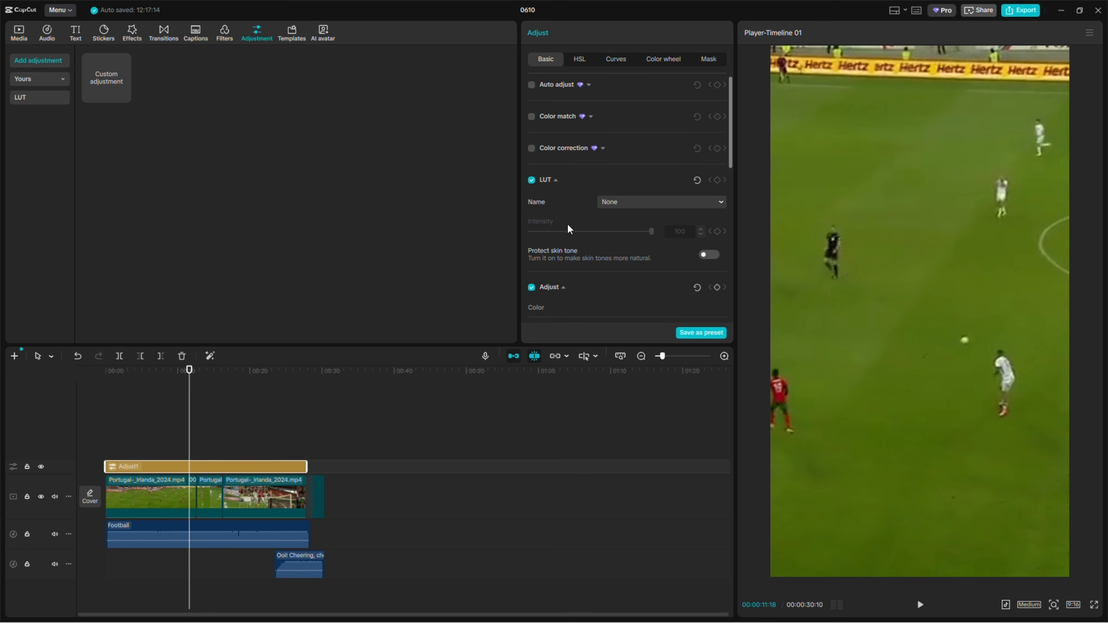
pyautogui.scroll(-10, 568, 229)
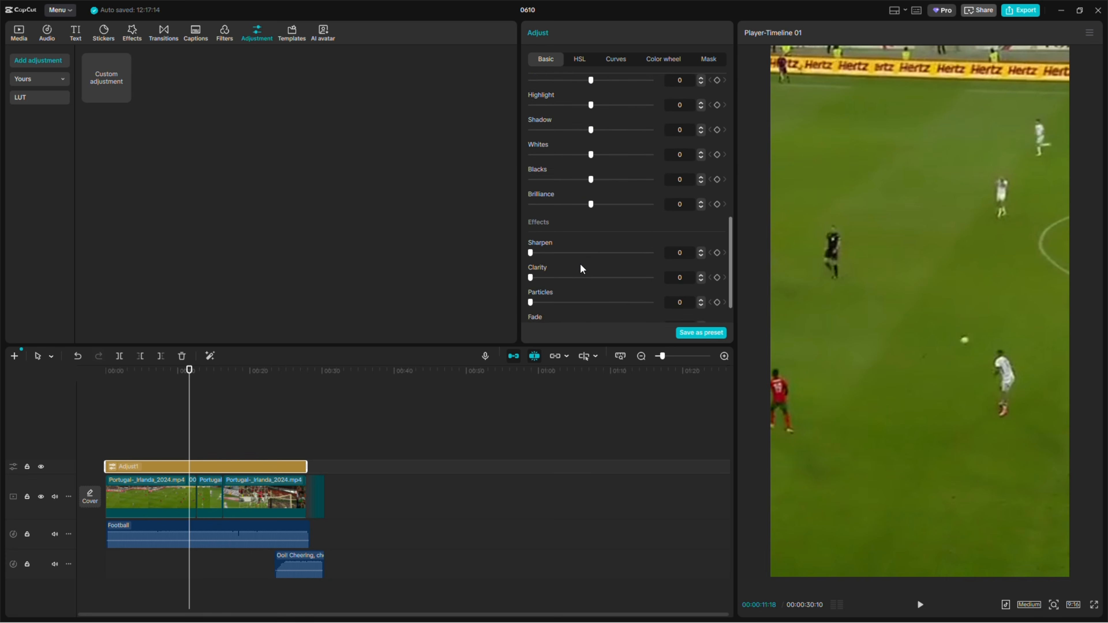
pyautogui.scroll(-1, 551, 248)
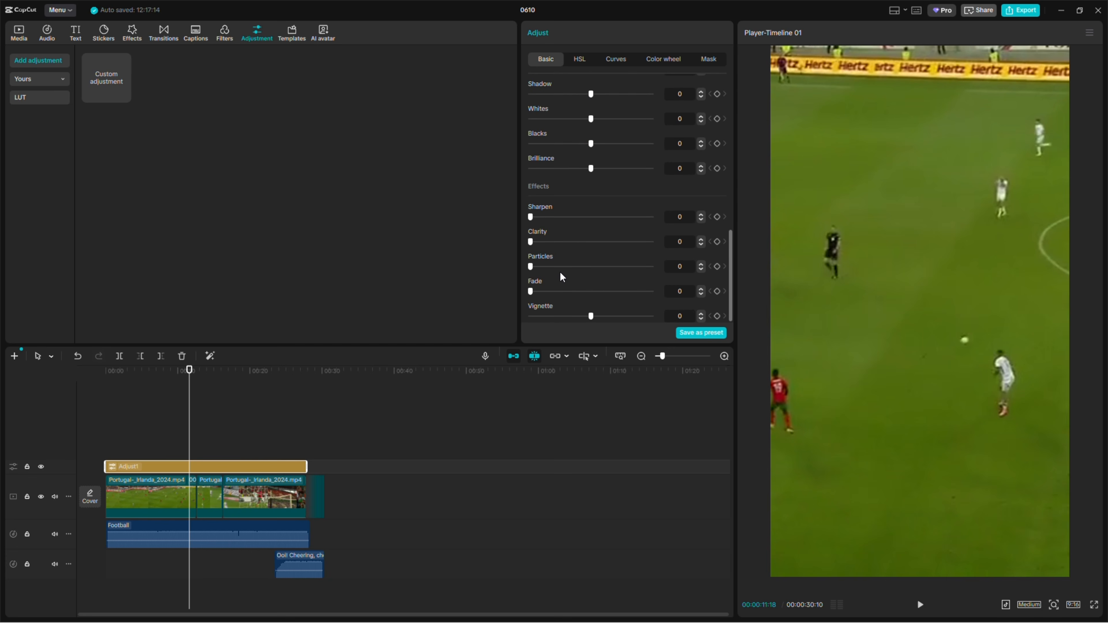
pyautogui.moveTo(530, 217); pyautogui.dragTo(576, 220)
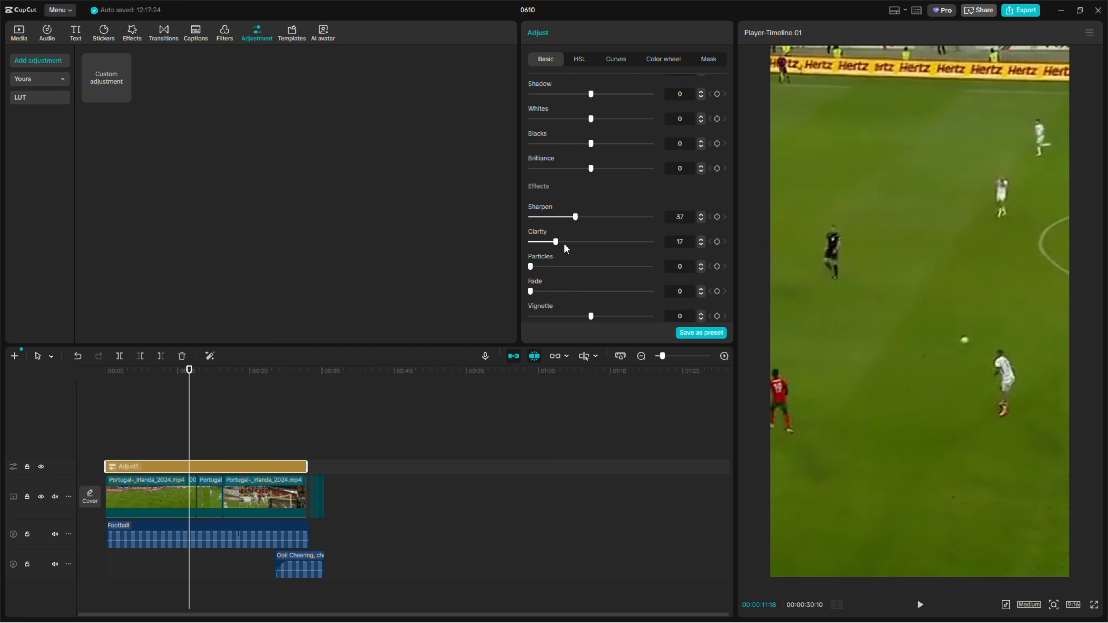